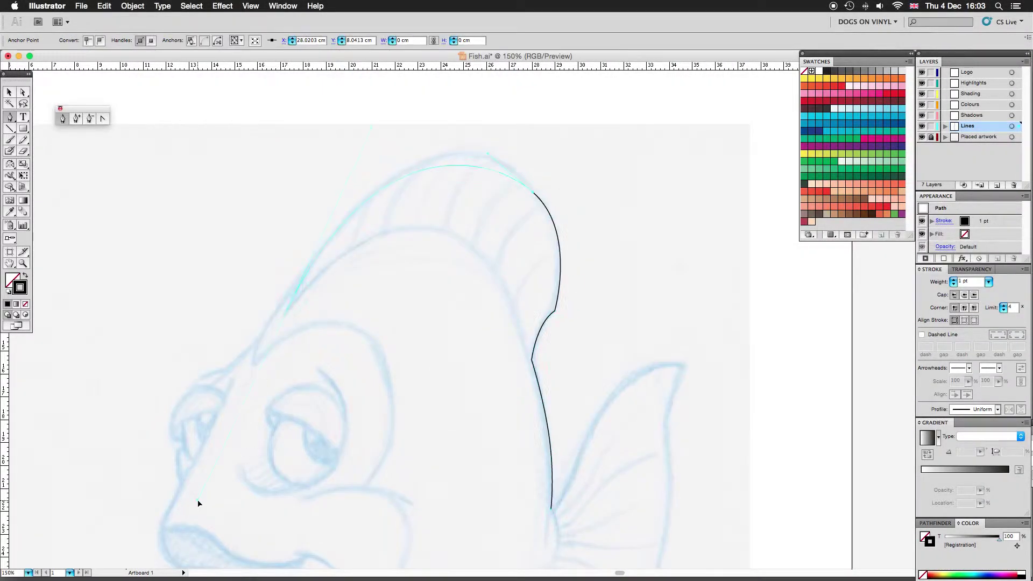
Trace the forehead curve from the top fin down with the Pen tool.
key("super+shift+a")
key("super+equal")
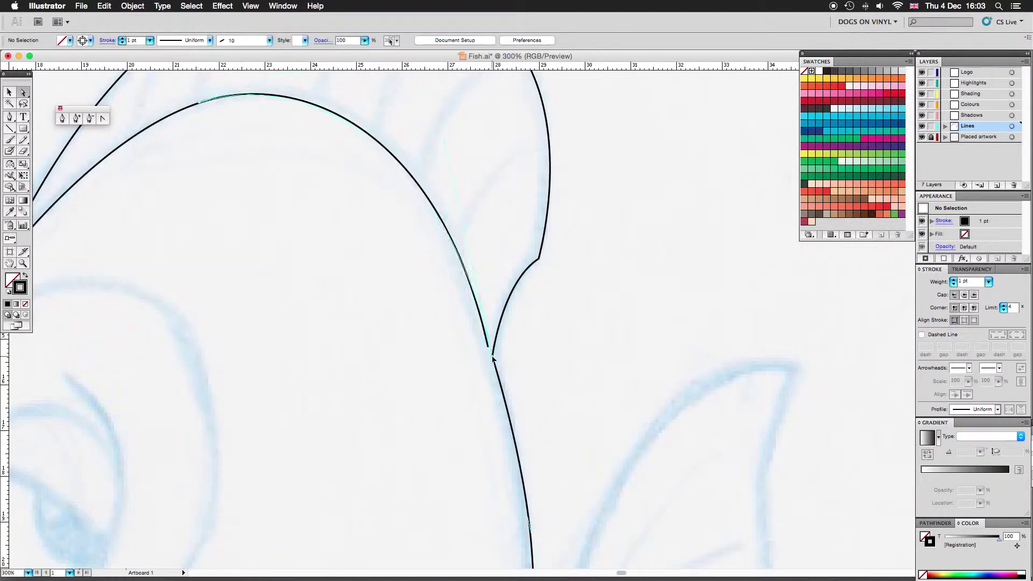
key("super+equal")
key("super+minus")
key("super+minus")
key("p")
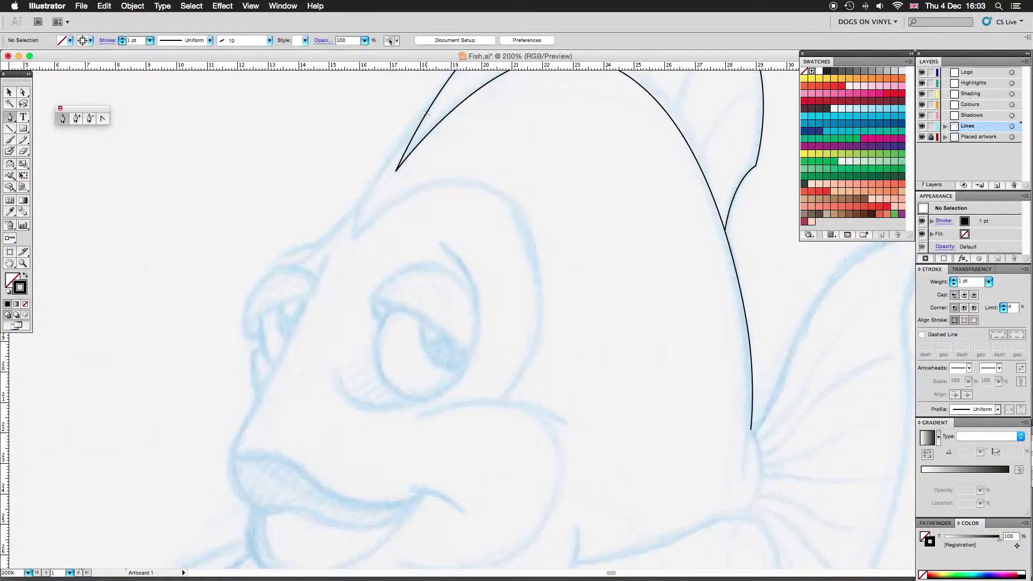
left_click_drag(298, 265, 272, 280)
left_click(65, 131, "super")
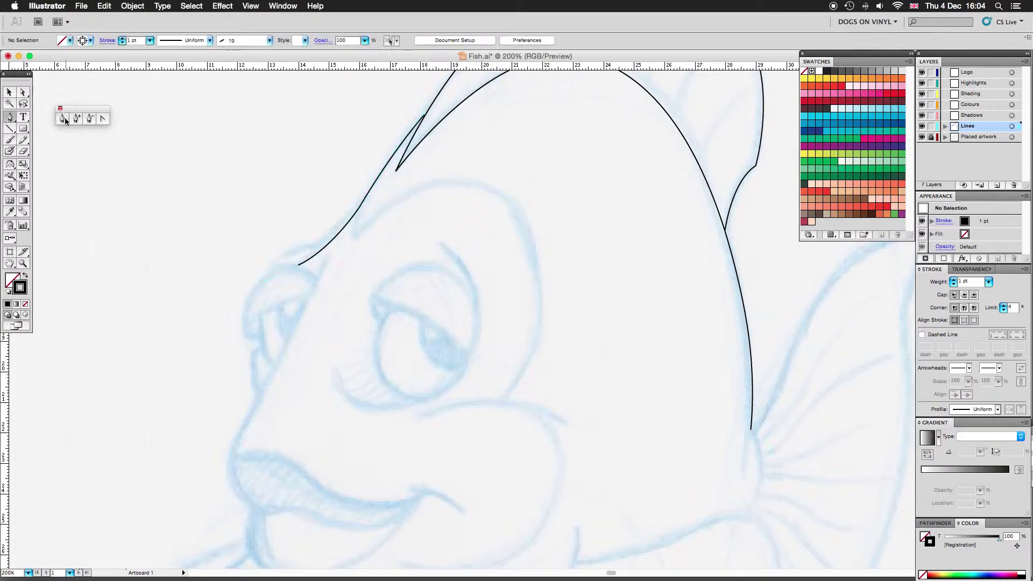
Trace the nose line down to the lips and chin.
left_click(336, 262)
scroll(337, 323, "down", 5)
left_click(253, 325)
left_click(284, 379)
left_click_drag(273, 415, 303, 451)
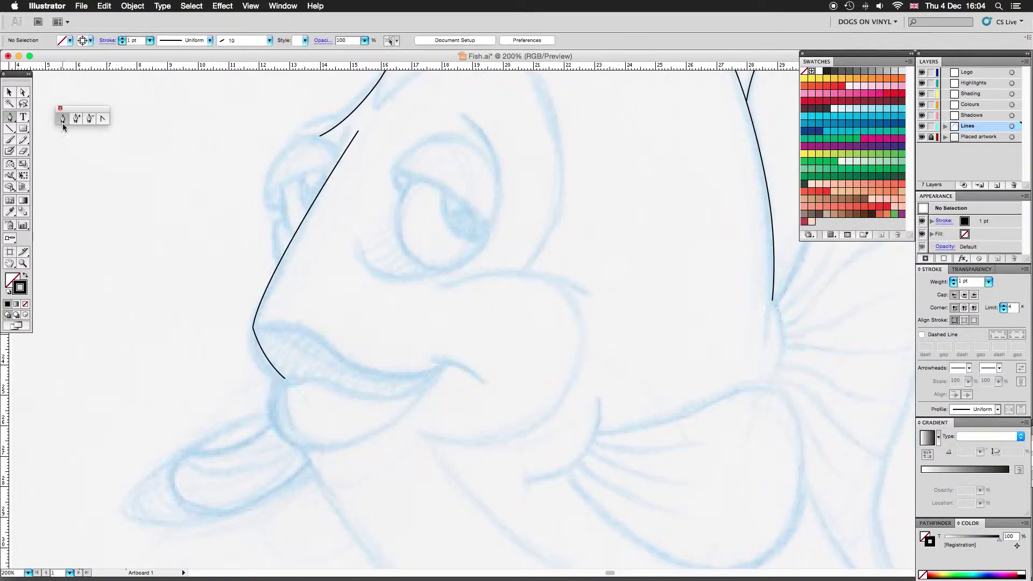
scroll(303, 448, "down", 5)
scroll(304, 449, "right", 2)
left_click_drag(339, 406, 422, 481)
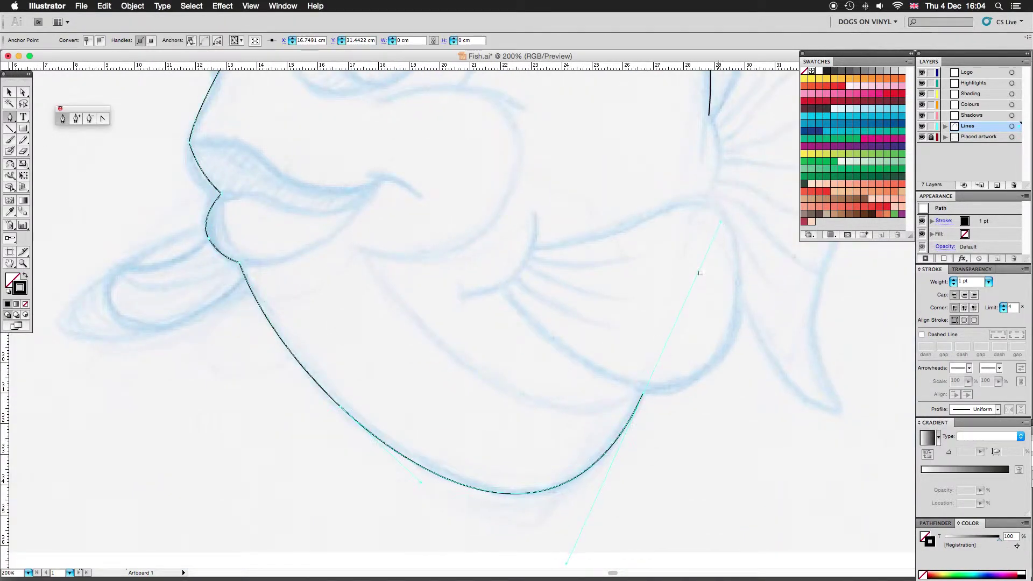
scroll(484, 323, "up", 5)
scroll(302, 377, "left", 2)
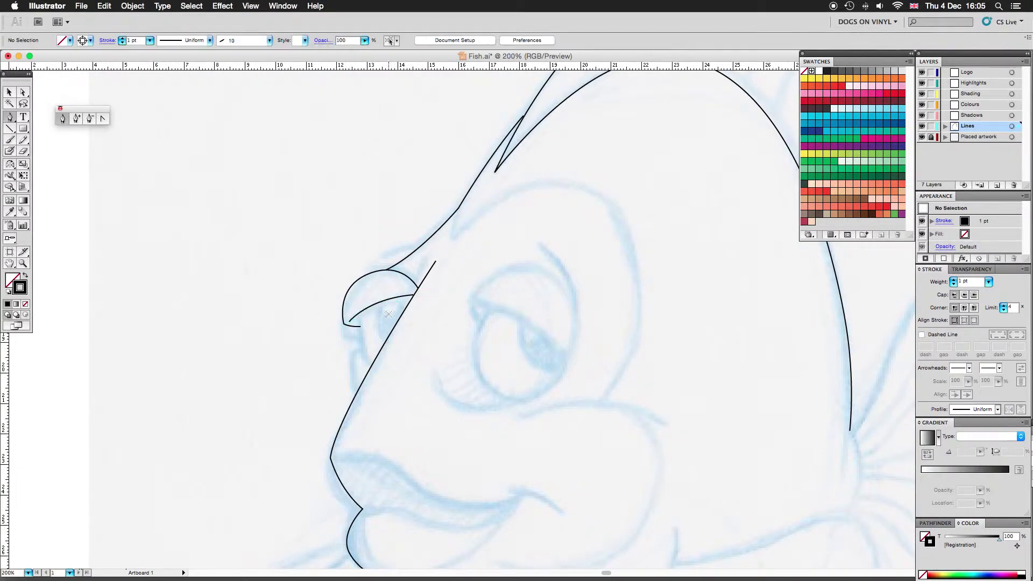
Add the small far-side eye stroke down to the nose line and zoom to 300% on the mouth.
left_click(407, 371, "super")
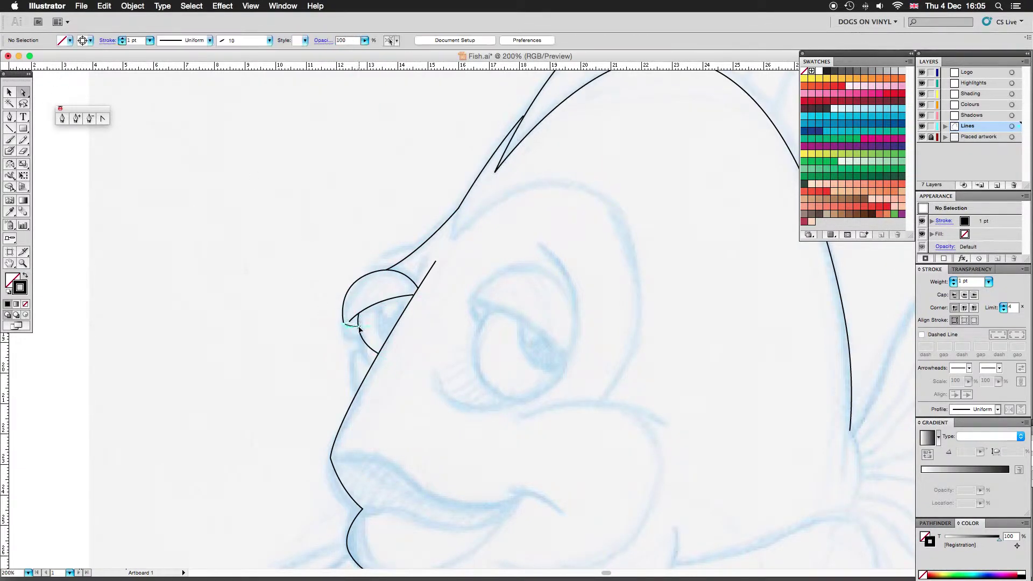
scroll(325, 215, "down", 5)
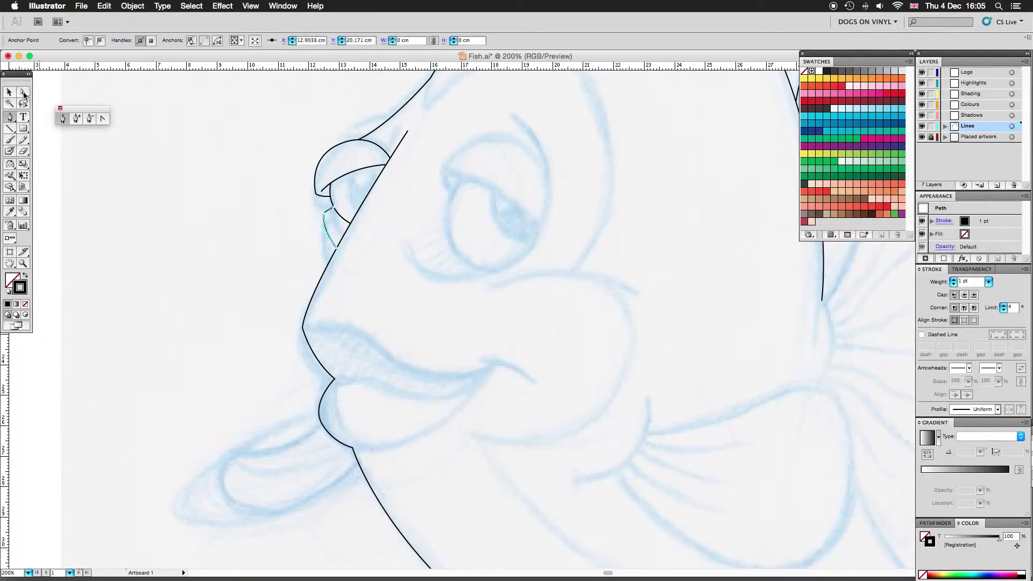
left_click(342, 243)
key("super+plus")
left_click(205, 270, "super")
mouse_move(282, 309)
left_mouse_down()
mouse_move(290, 277)
mouse_move(262, 145)
left_mouse_up()
Trace the upper lip out to its tip and the lower lip curve back to it.
left_click(209, 329)
left_click(162, 252)
left_click_drag(440, 319, 360, 331)
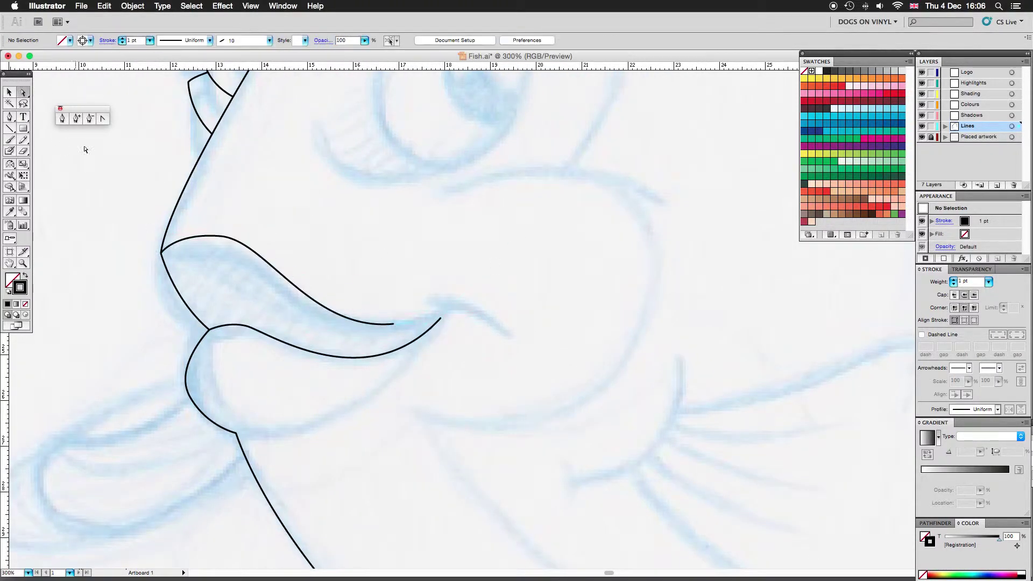
left_click(135, 205, "super")
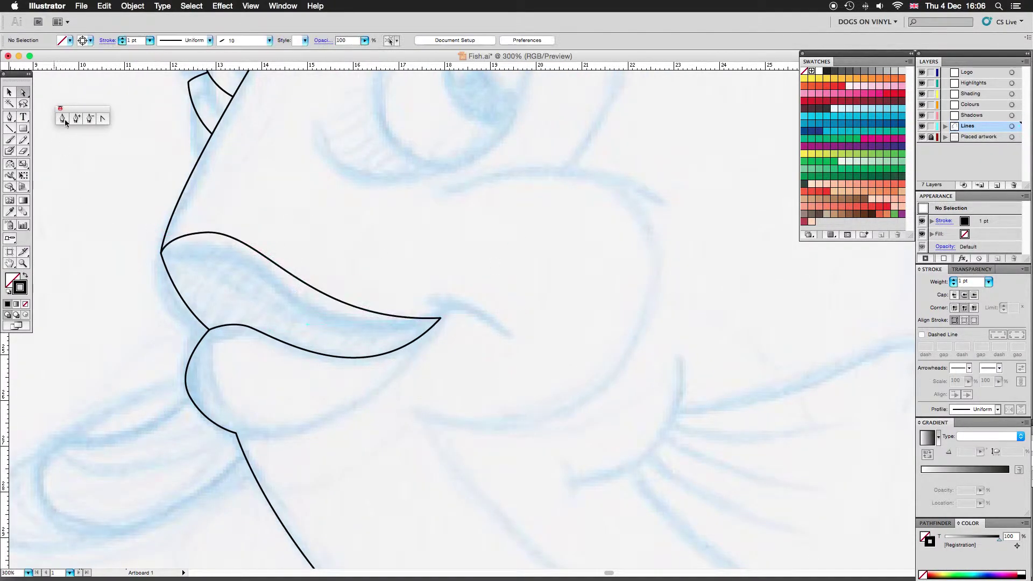
left_click_drag(440, 319, 455, 335)
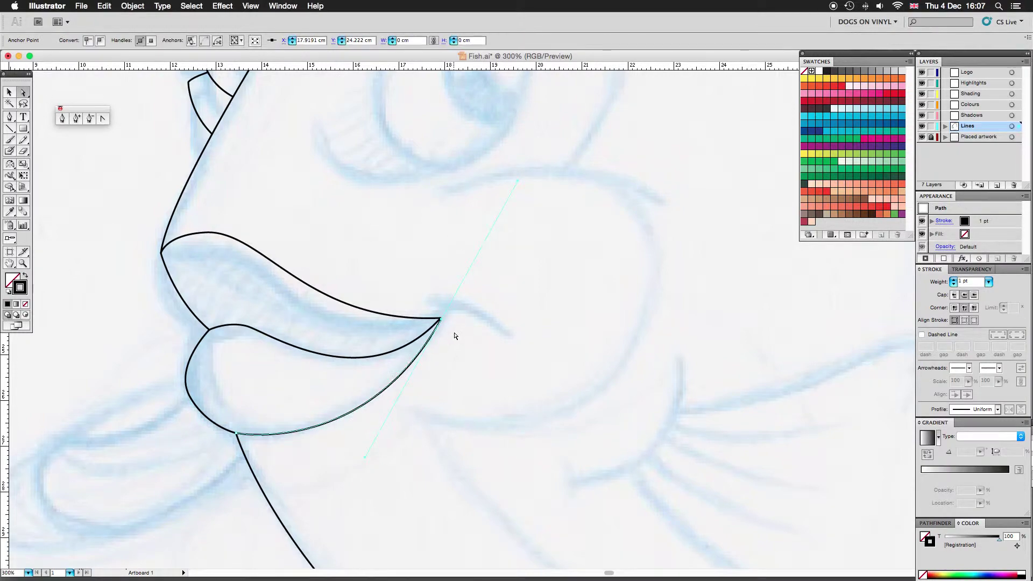
scroll(428, 316, "down", 5)
Draw the tongue shape below the lower lip.
left_click(319, 288)
left_click_drag(173, 358, 315, 422)
left_click(341, 341)
key("super+minus")
key("super+plus")
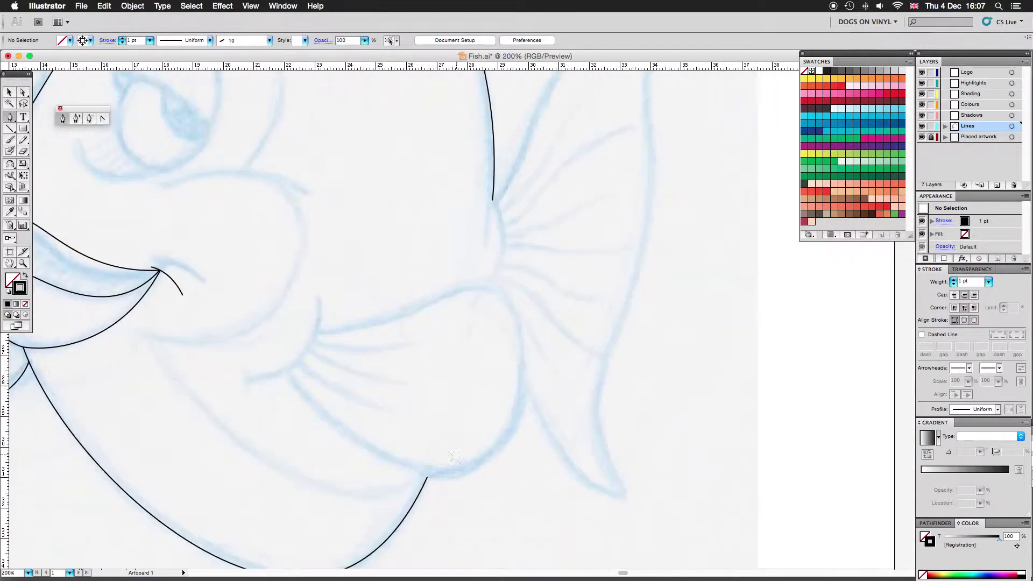
Trace the cheek line down to a smooth point at the side fin junction.
left_click_drag(409, 475, 500, 451)
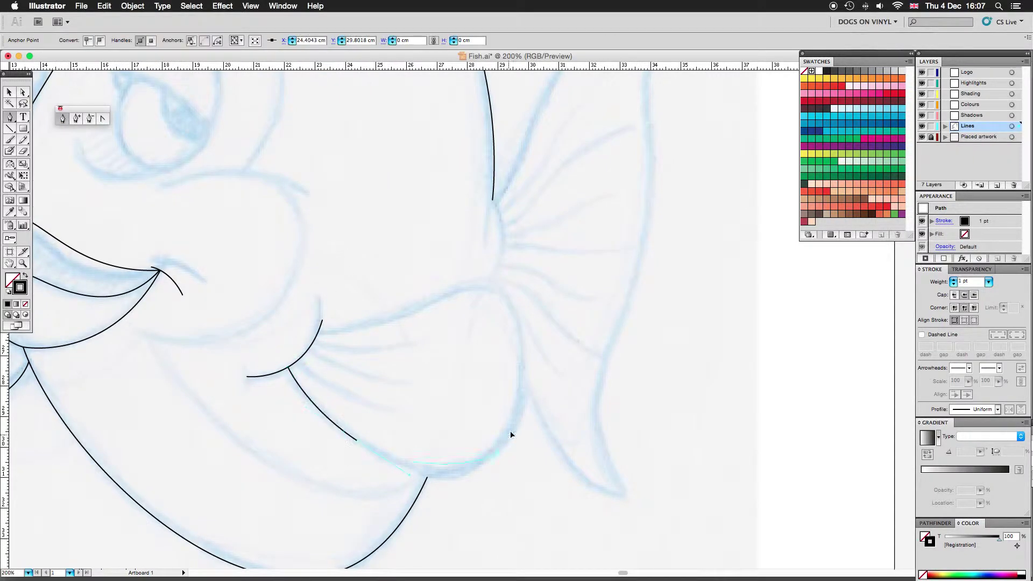
left_click_drag(467, 289, 409, 310)
left_click(301, 341, "super")
key("super+plus")
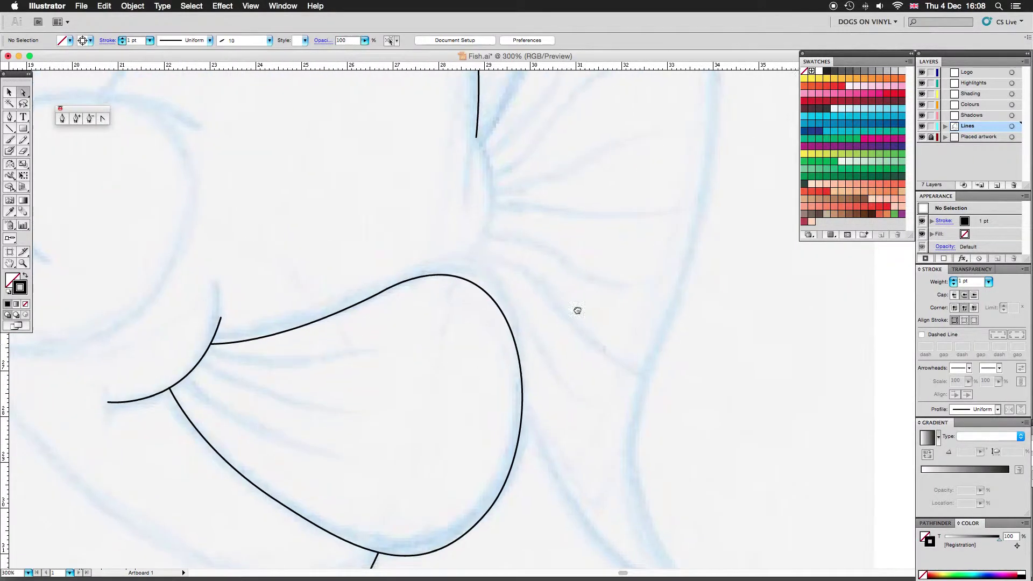
key("super+plus")
Continue the upper outline to the fin edge and close the lower fin curve.
left_click(343, 292)
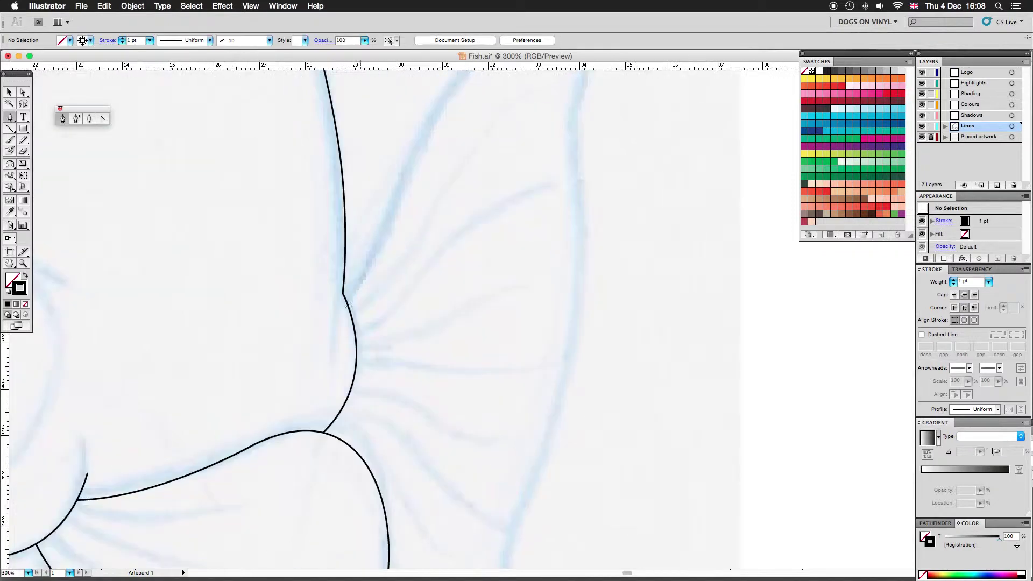
scroll(427, 289, "up", 5)
scroll(426, 288, "right", 5)
left_click_drag(488, 129, 538, 135)
left_click(474, 150, "super")
scroll(525, 289, "down", 10)
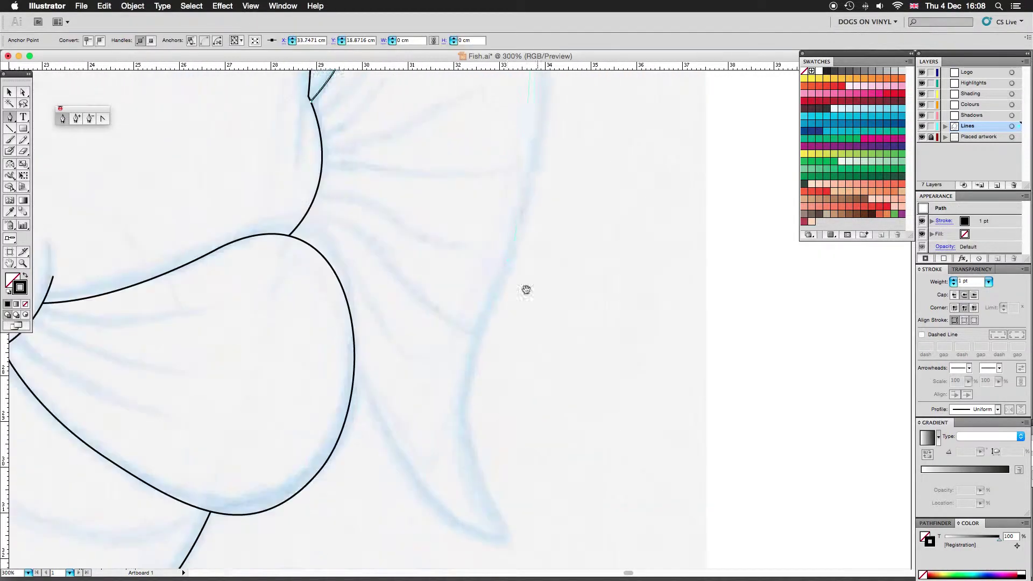
scroll(526, 288, "left", 3)
left_click(510, 365)
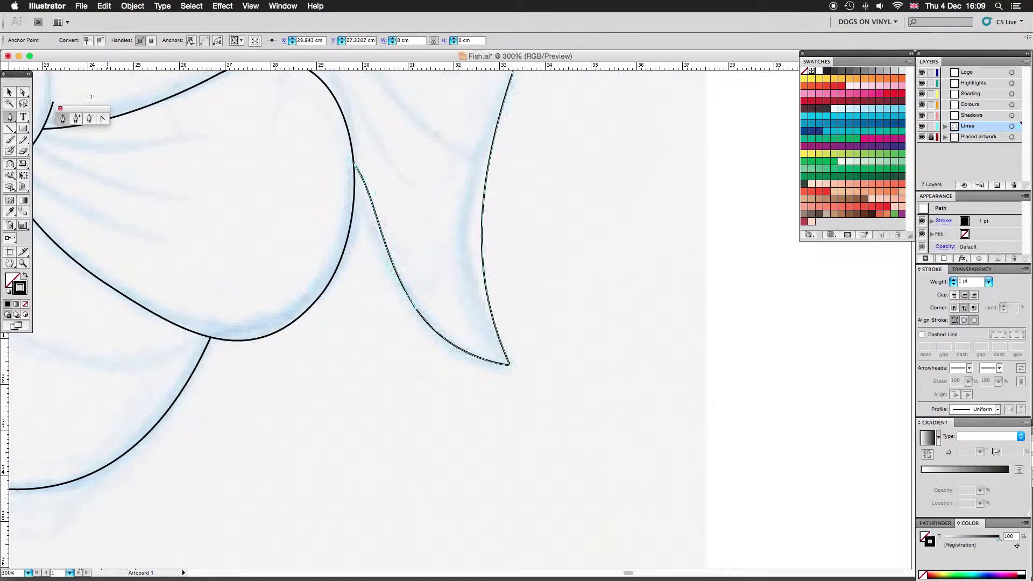
scroll(516, 317, "up", 5)
left_click(526, 336, "super")
Zoom in on the face and start the large eye's outline with a curved point.
key("super+1")
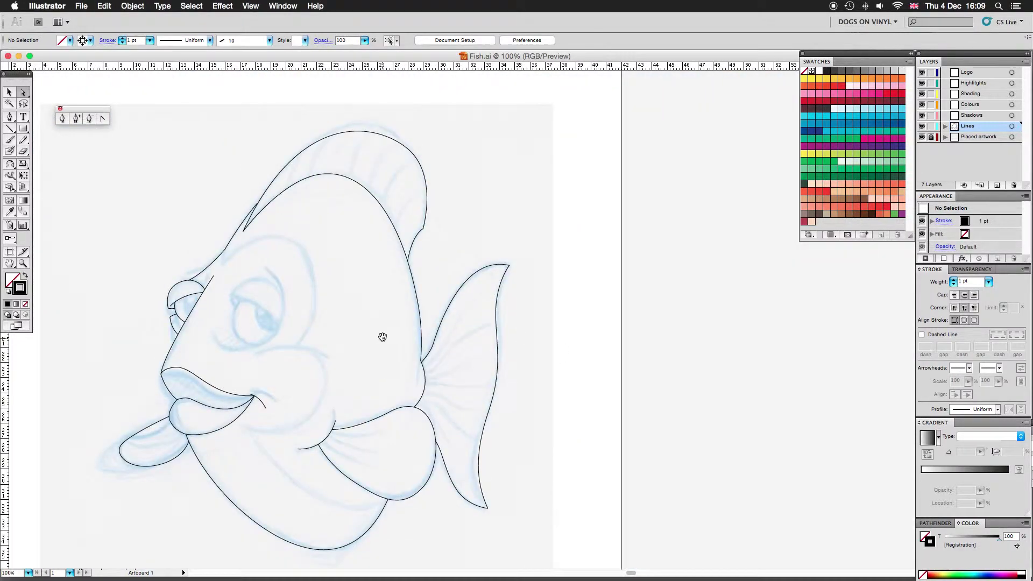
key("super+equal")
left_click_drag(320, 252, 325, 261)
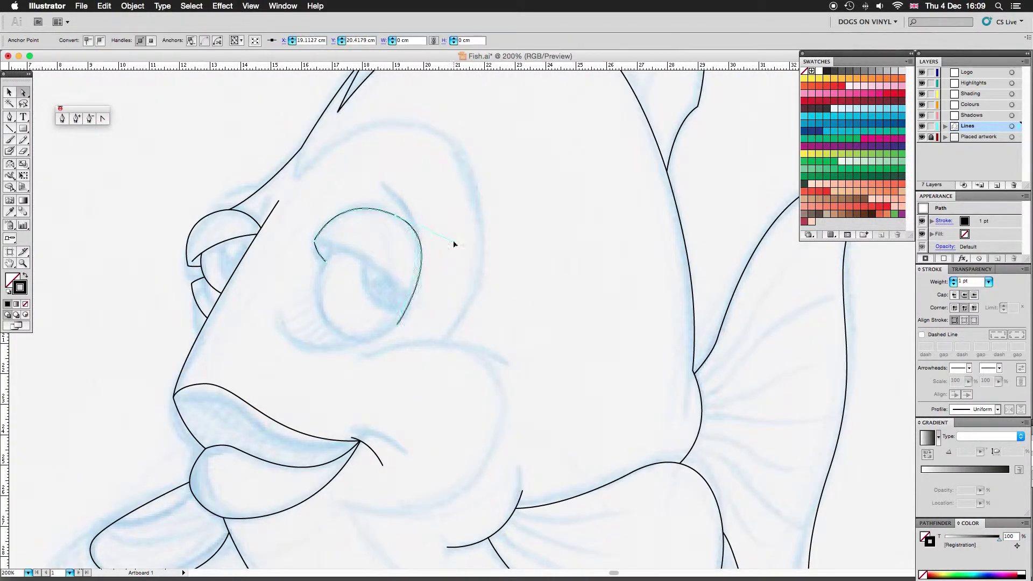
Draw the upper and lower eye curves and cut the path with Scissors.
left_click(463, 262, "super")
left_click_drag(277, 310, 289, 340)
left_click(392, 330)
left_click(150, 200, "super")
left_click_drag(23, 150, 54, 161)
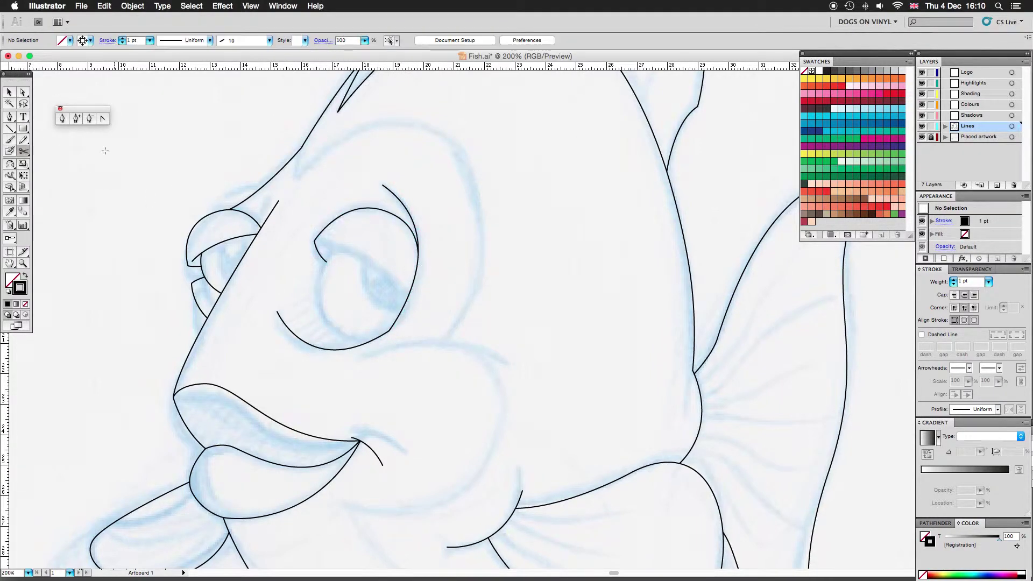
key("super+plus")
left_click(375, 381, "super")
Add the inner eye curve and reshape the outer eye curve to match the sketch.
key("shift+c")
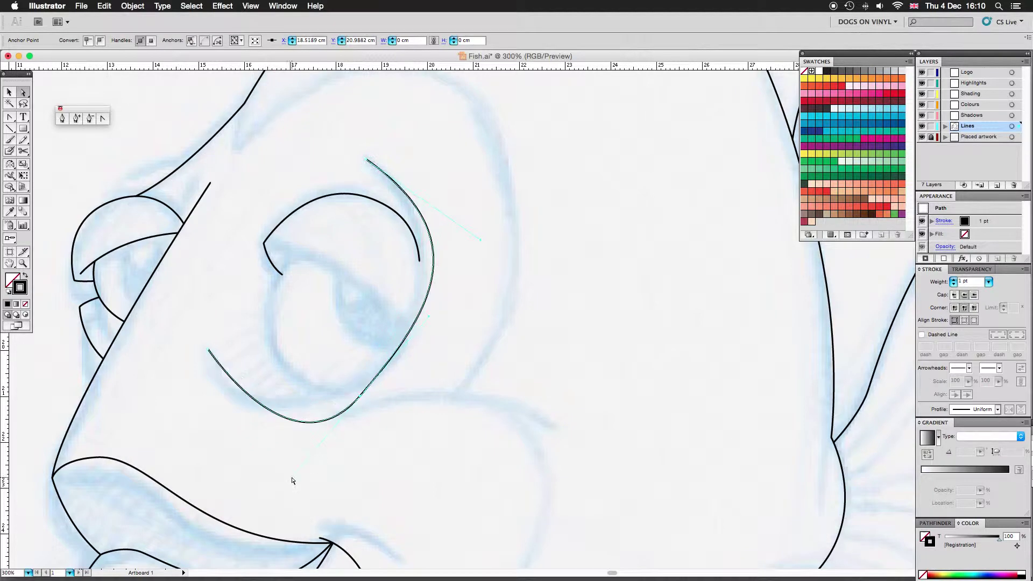
left_click(201, 273, "super")
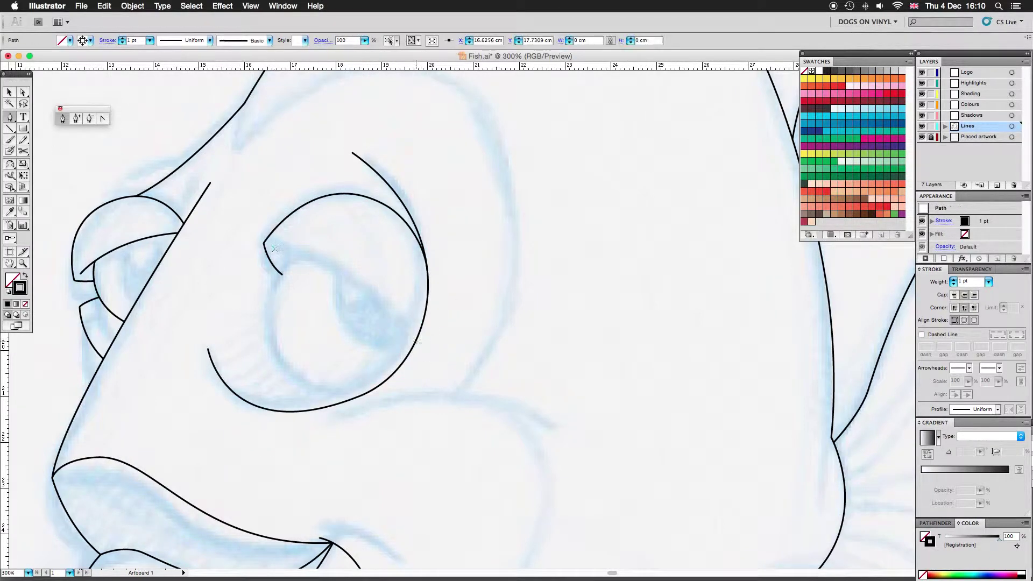
left_click(413, 346)
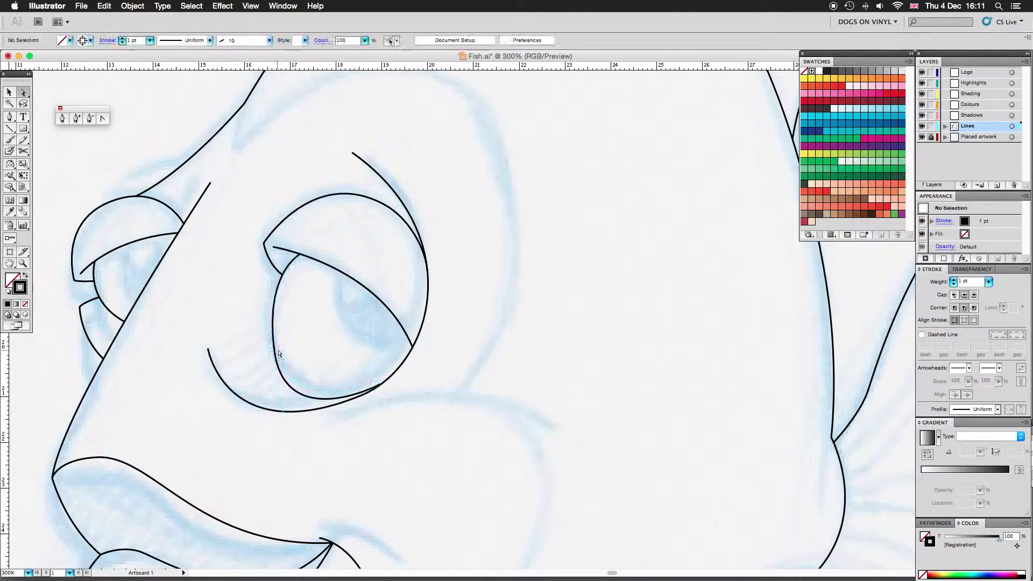
left_click(382, 394, "super")
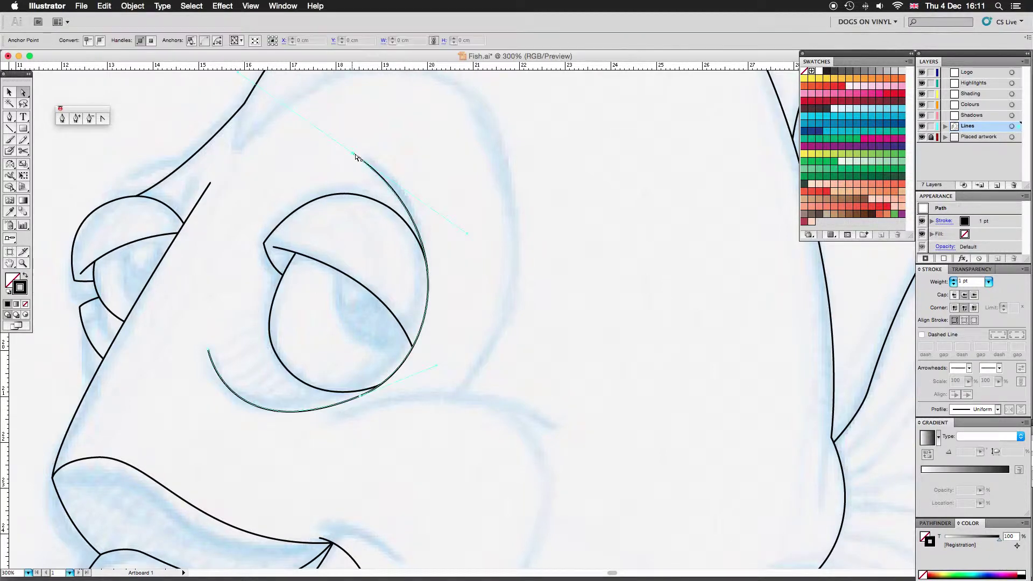
left_click_drag(415, 353, 443, 266)
left_click_drag(353, 158, 322, 140)
key("super+equal")
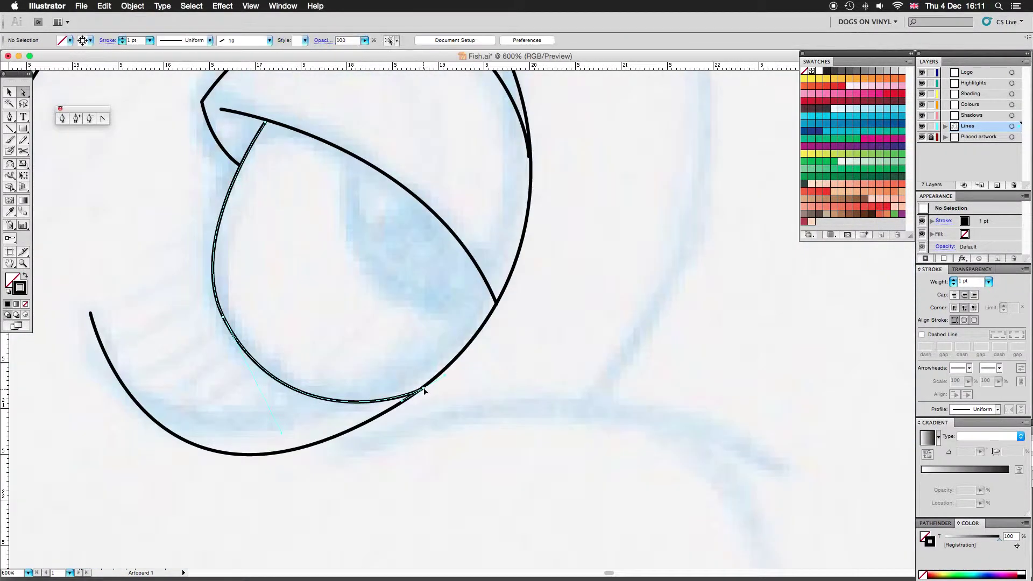
scroll(560, 187, "up", 3)
key("super+minus")
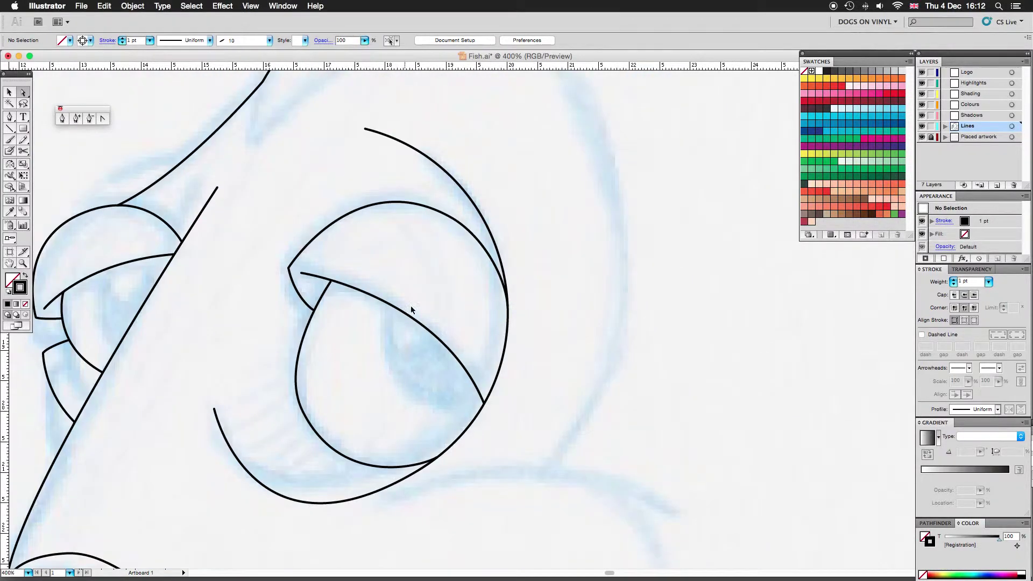
Create a borderless light blue iris circle with a darker blue pupil circle behind it.
left_click_drag(522, 411, 357, 247)
key("slash")
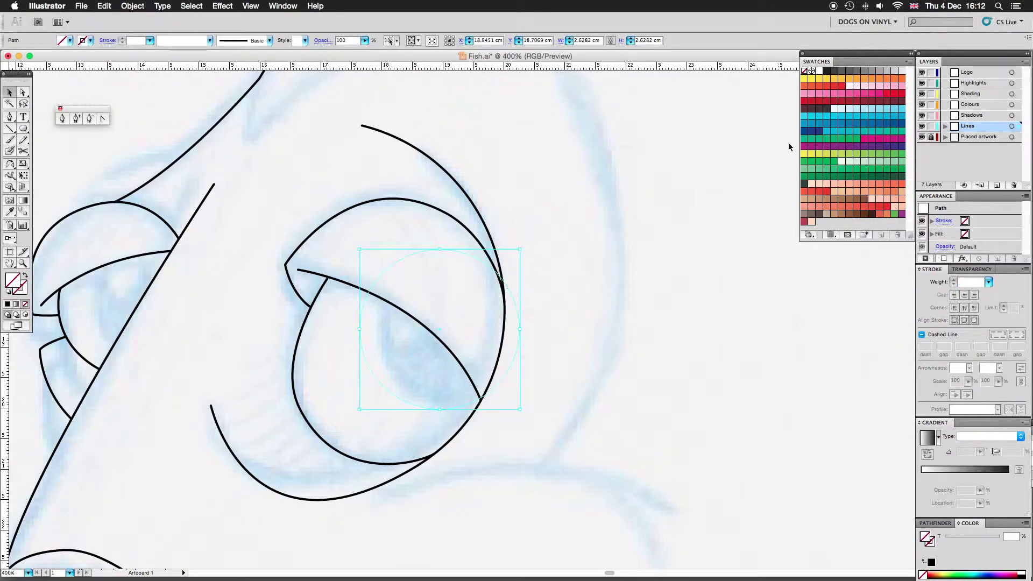
key("x")
left_click(879, 123)
left_click(804, 131)
key("super+shift+bracketleft")
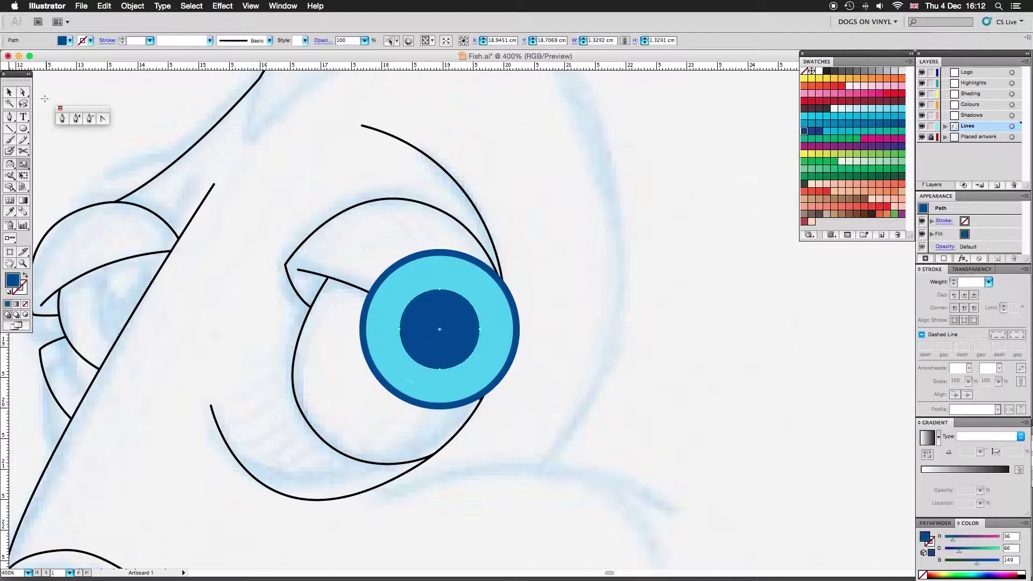
key("super+shift+a")
key("super+minus")
Duplicate the eye circles onto the far eye and scale the copy smaller.
key("super+minus")
left_click(490, 315)
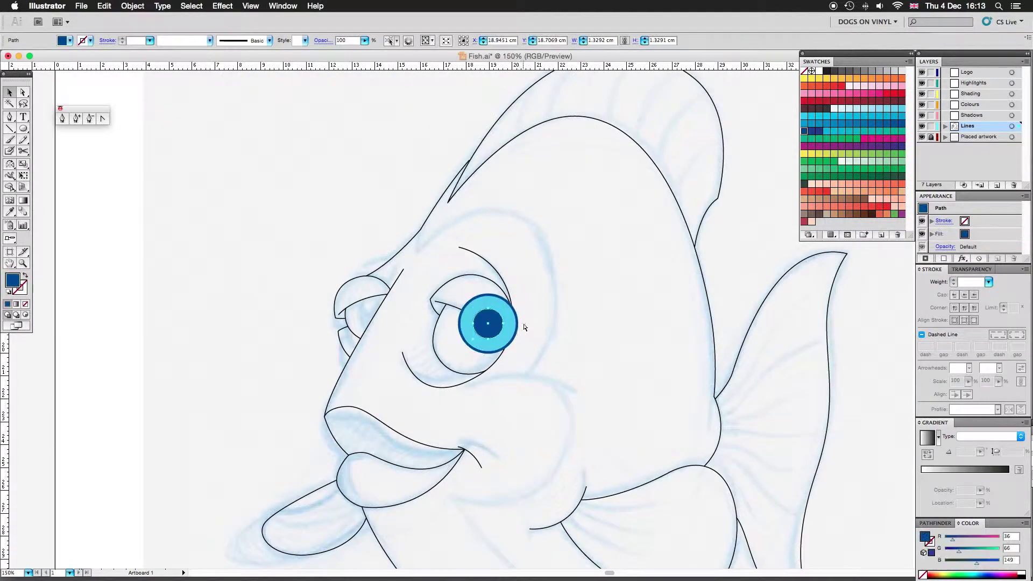
key("super+equal")
left_click_drag(454, 330, 235, 302)
key("s")
left_click_drag(398, 142, 340, 199)
key("super+shift+a")
key("super+minus")
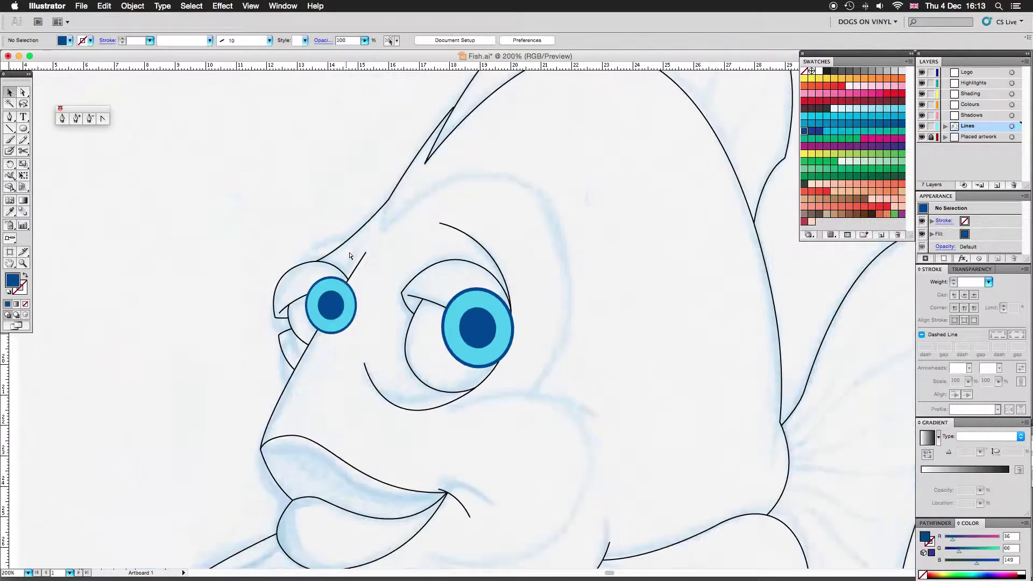
Draw a new black curve along the sketch near the lower lip and reshape it.
left_click(27, 291)
key("p")
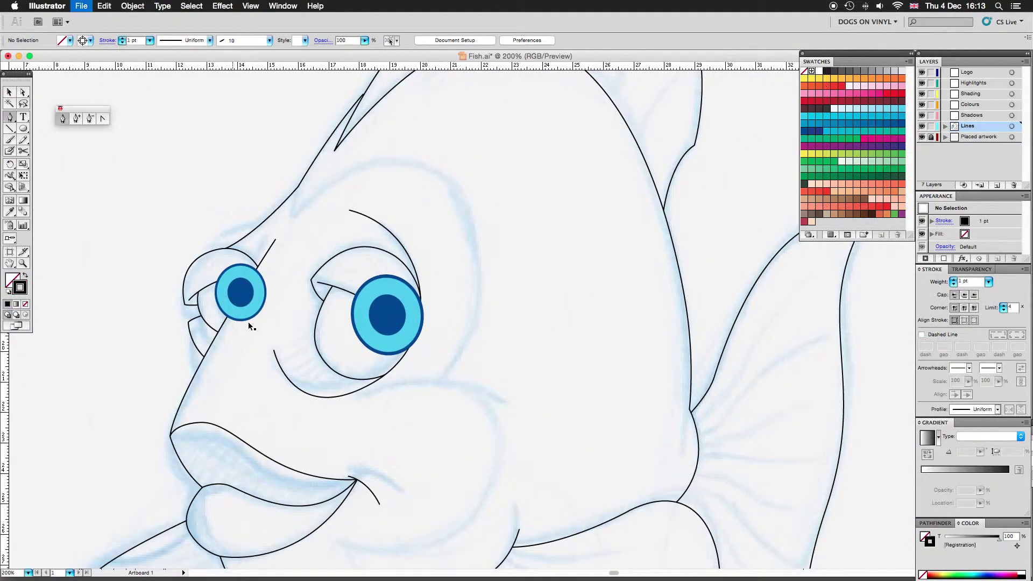
scroll(248, 321, "down", 3)
left_click(407, 317)
left_click_drag(519, 341, 565, 392)
left_click(410, 463)
key("a")
left_click_drag(408, 317, 346, 332)
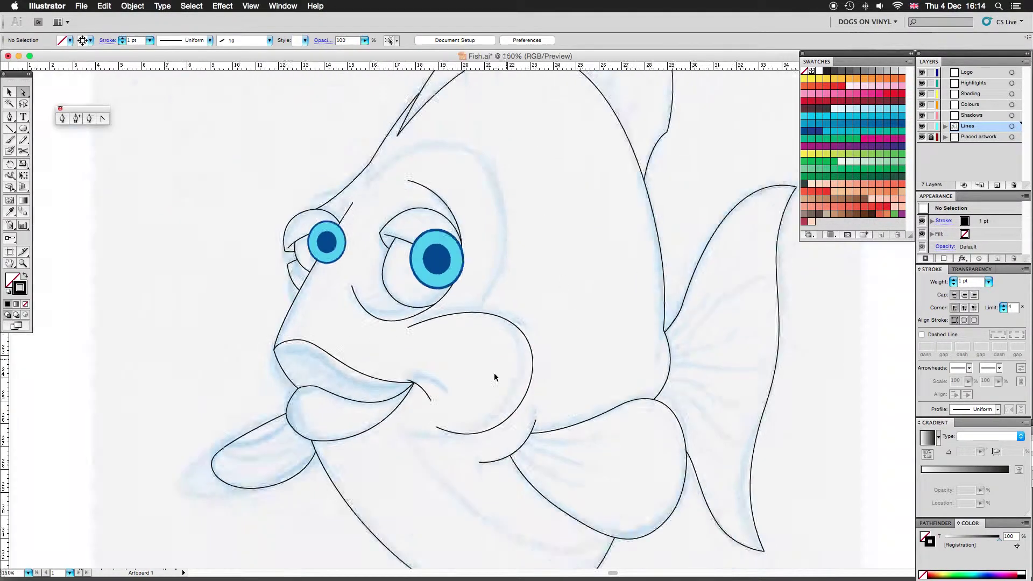
key("super+plus")
Select the lower-lip path and the curves around the cheek for adjustment.
left_click(362, 434)
key("super+0")
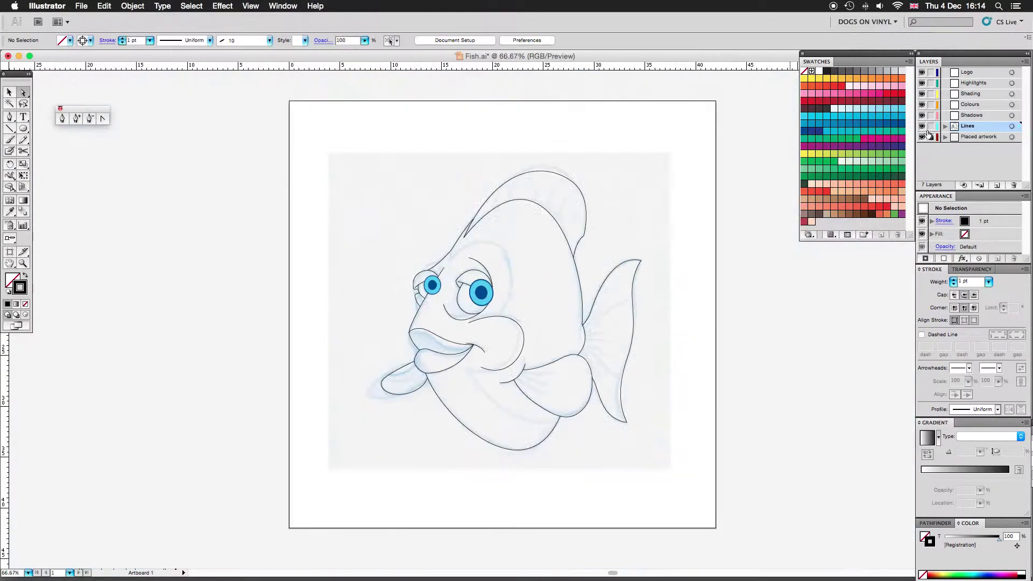
key("super+plus")
key("super+plus")
key("v")
left_click_drag(455, 434, 528, 336)
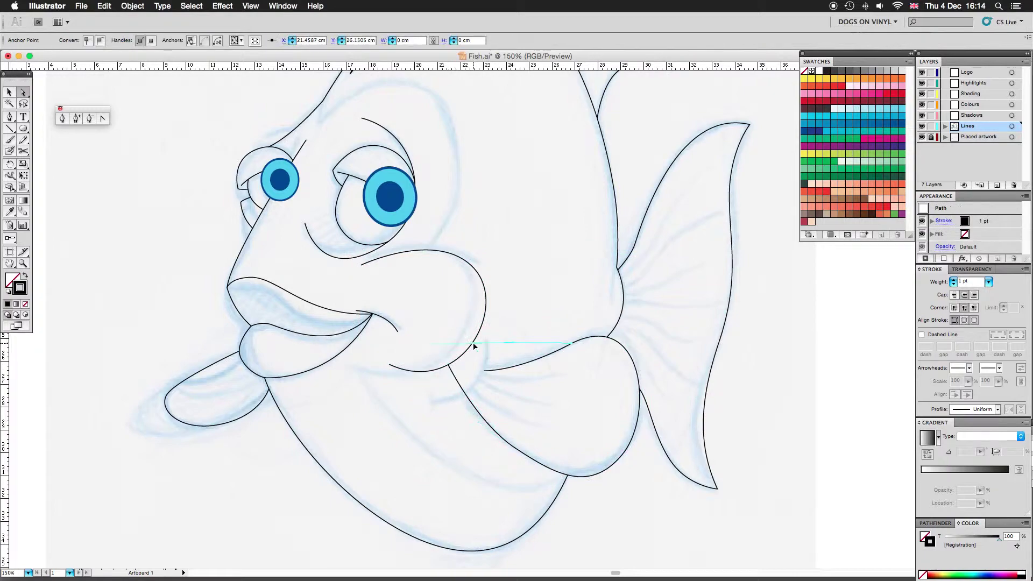
key("super+plus")
left_click(438, 371)
left_click(627, 369)
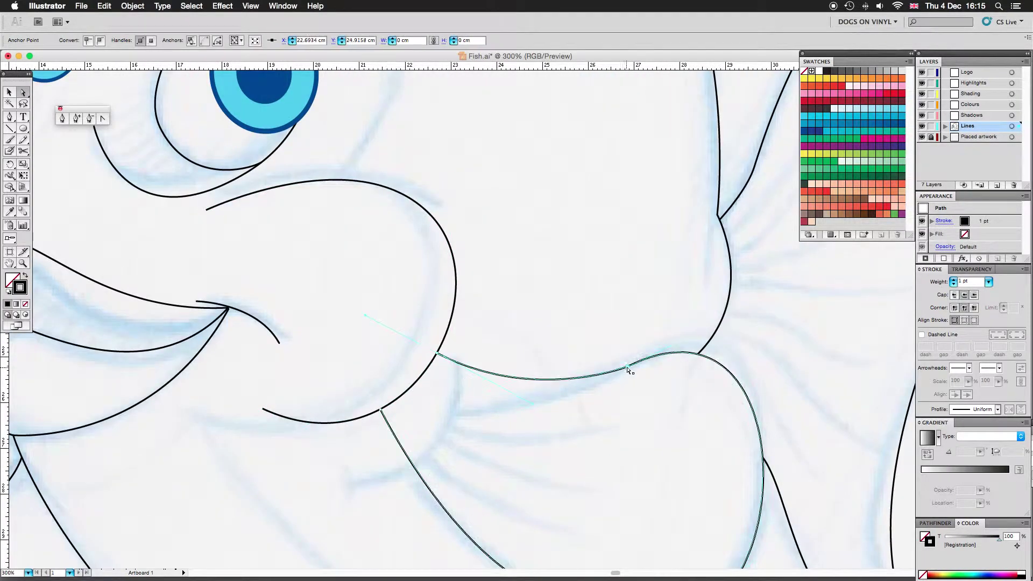
left_click(694, 344)
Select the curves ending at the lip corner and the top lip curve for editing.
scroll(558, 325, "down", 5)
scroll(557, 324, "right", 8)
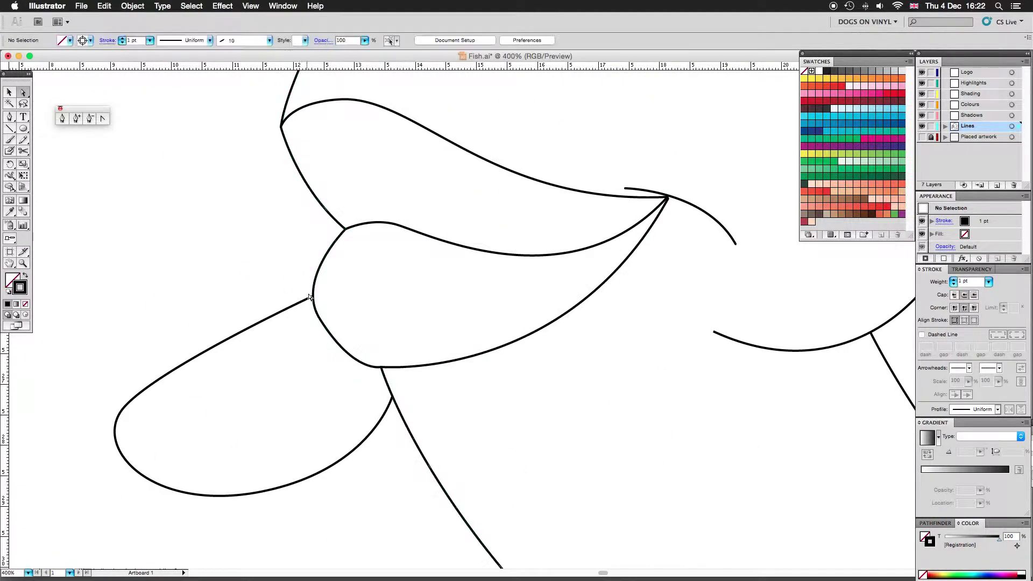
left_click(305, 300)
left_click(666, 200)
scroll(392, 279, "up", 5)
left_click(312, 201)
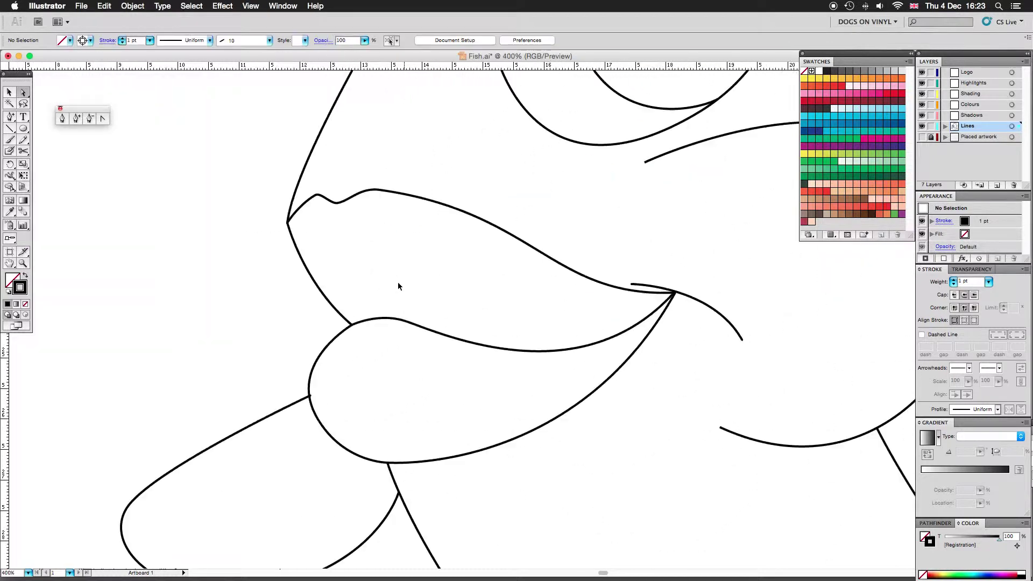
key("a")
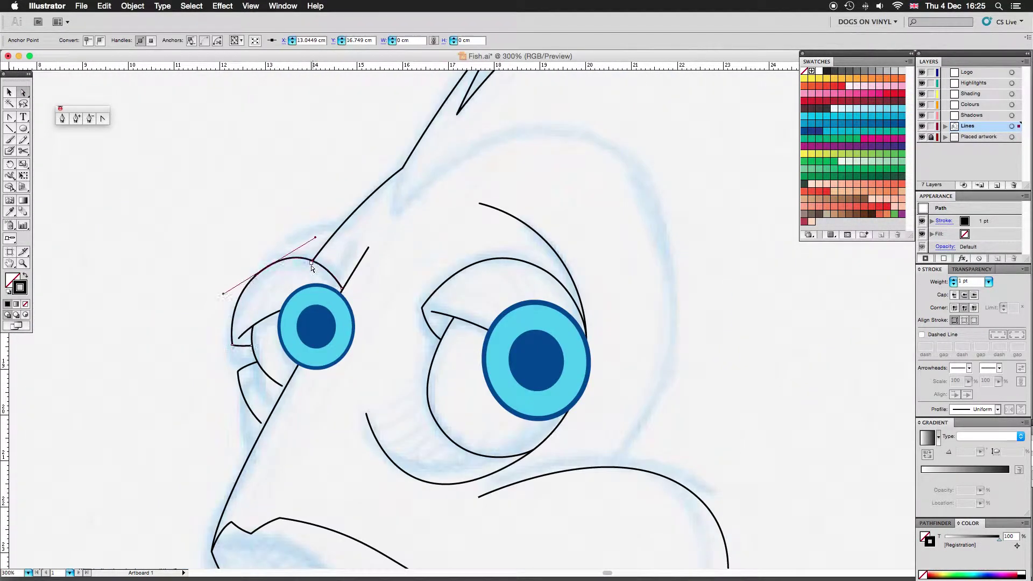
Reshape the small and big eye curves, then review the lower-lip path.
left_click_drag(315, 231, 387, 176)
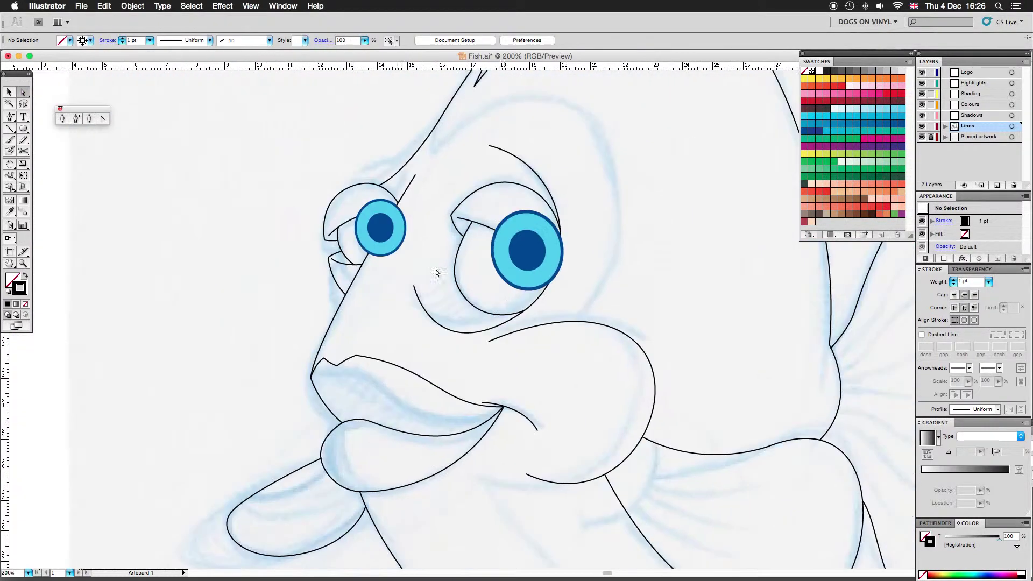
left_click(380, 309)
left_click_drag(359, 255, 368, 245)
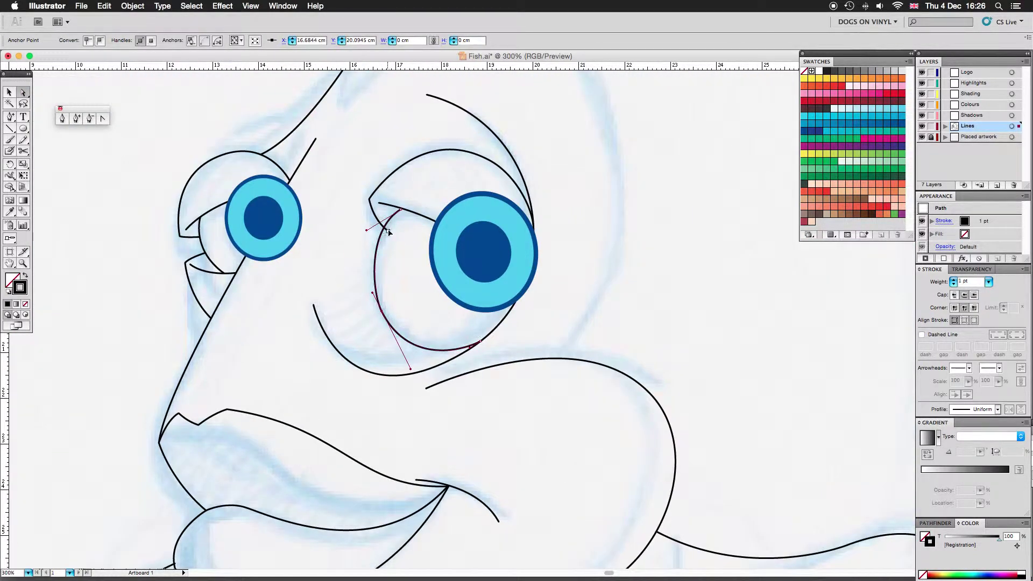
left_click(372, 292)
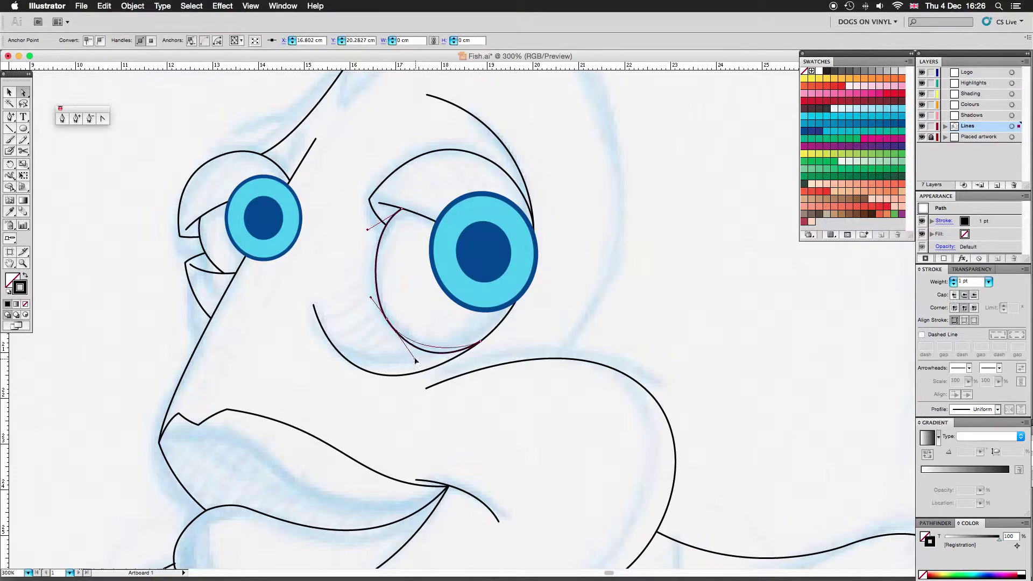
key("ctrl+shift+a")
key("ctrl+minus")
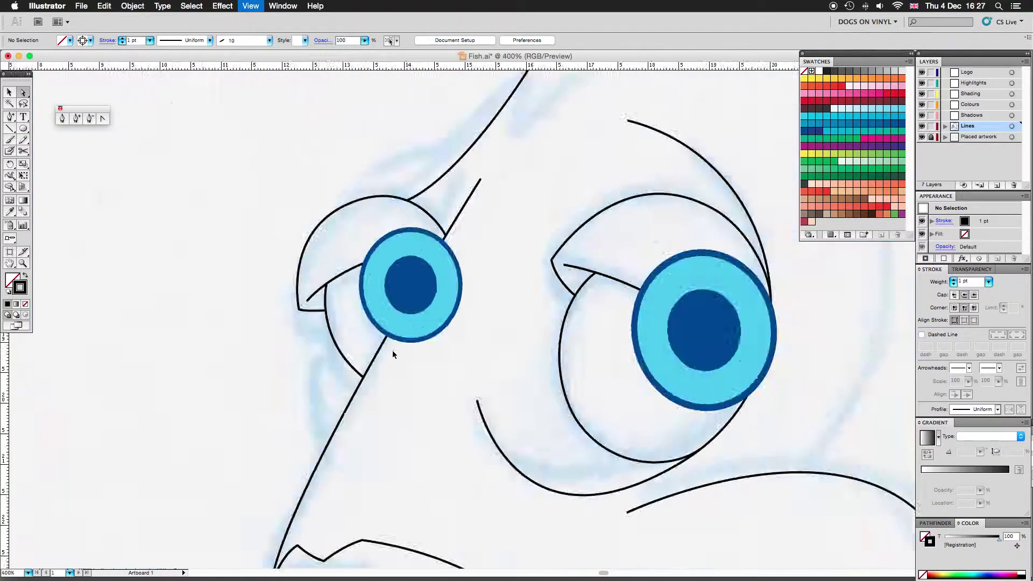
key("ctrl+0")
key("ctrl+plus")
key("ctrl+plus")
left_click(232, 443)
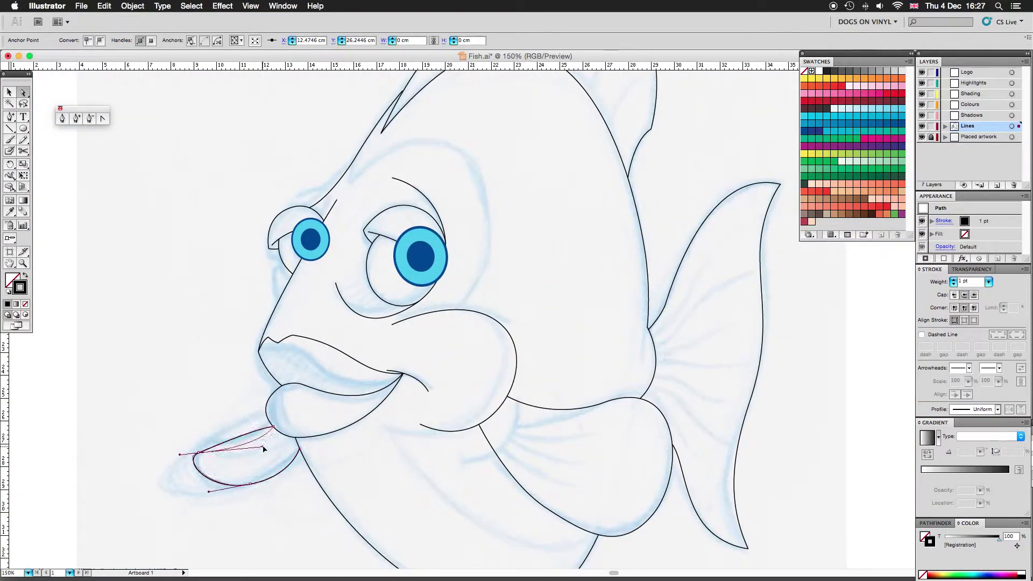
key("ctrl+shift+a")
key("ctrl+0")
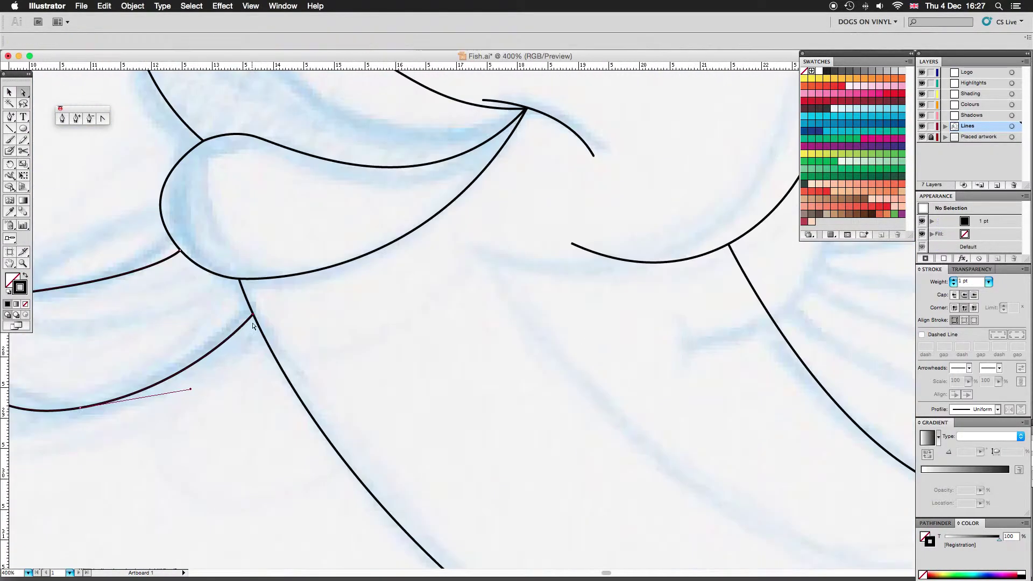
Copy the fish line art to the left and rename the Logo layer 'SpareLines'.
left_click(419, 333)
left_click_drag(420, 333, 34, 333)
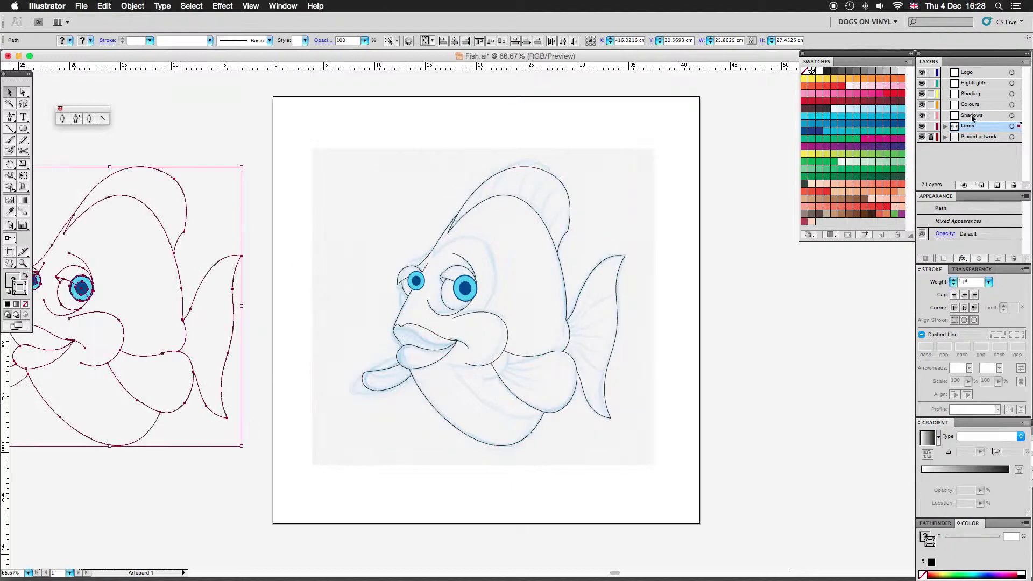
double_click(967, 72)
type("SpareLines")
key("Return")
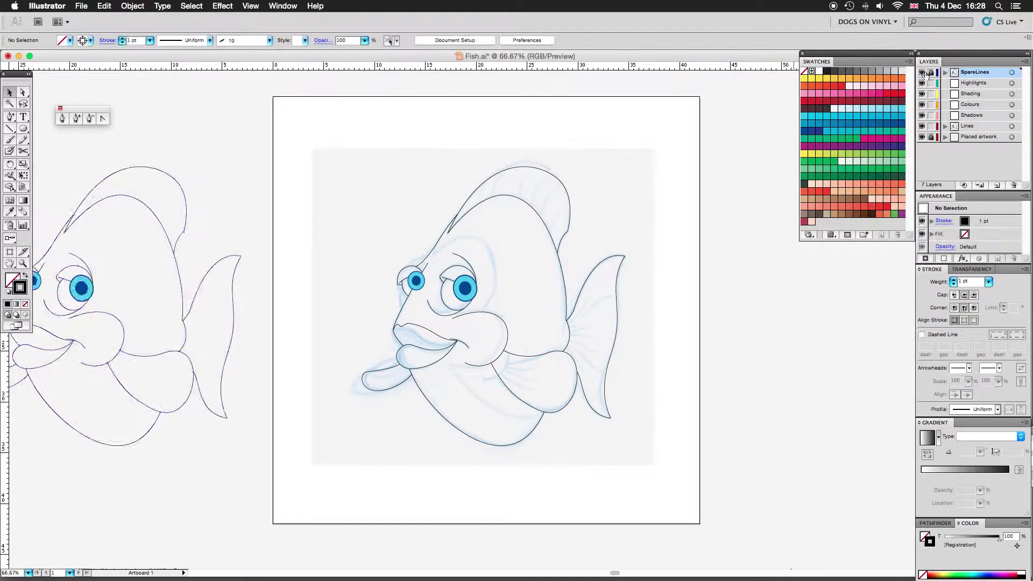
left_click(132, 6)
Draw a filled rectangle covering the whole fish, then clear the selection.
left_click(279, 209)
left_click_drag(23, 128, 43, 126)
left_click_drag(385, 140, 686, 453)
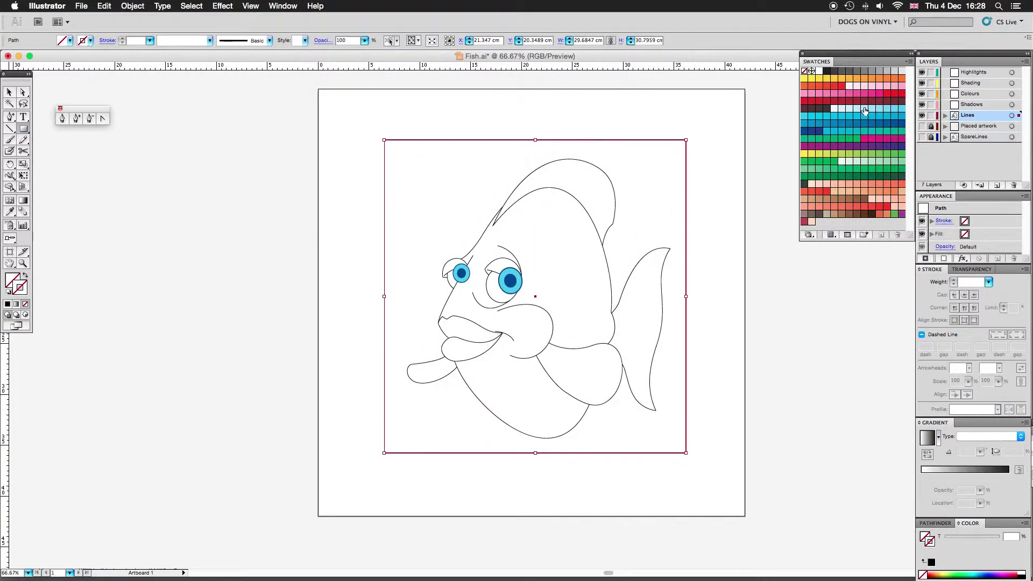
left_click(819, 78)
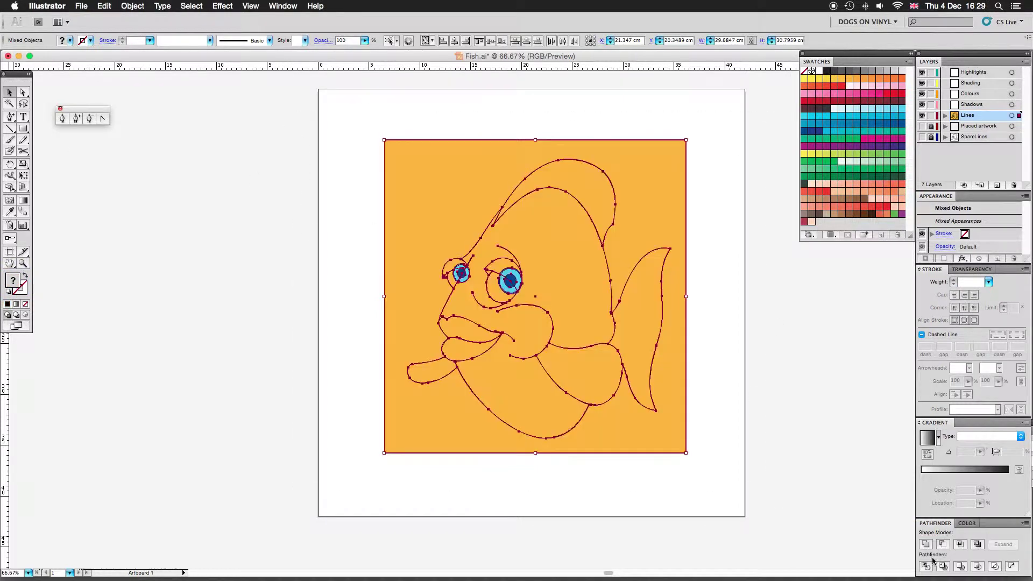
key("super+shift+a")
Remove the stray slivers and the upper blue eye-outline arc from the first eye.
key("super+equal")
key("super+equal")
key("super+equal")
key("super+equal")
key("super+equal")
left_click(577, 369)
key("v")
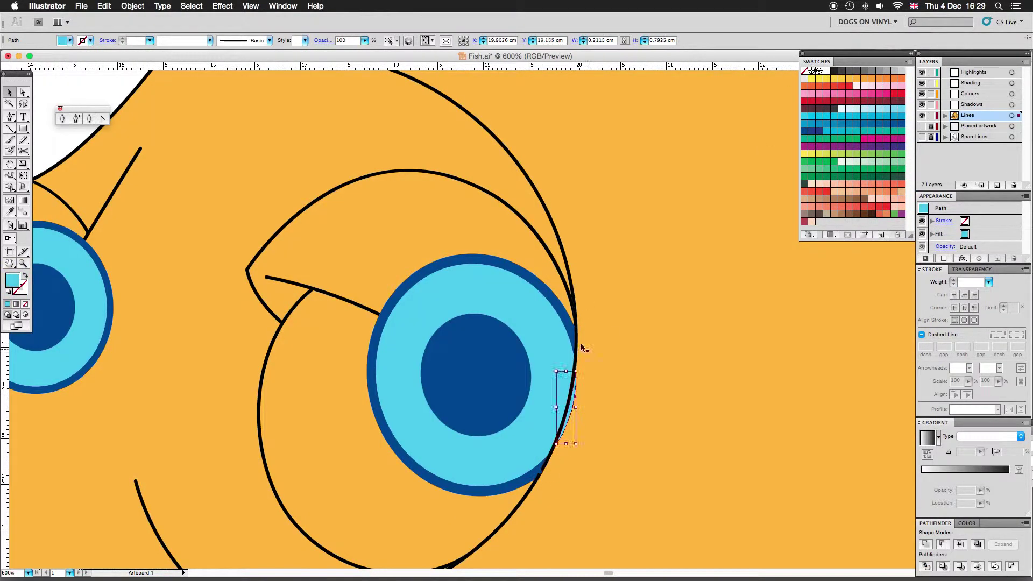
key("super+equal")
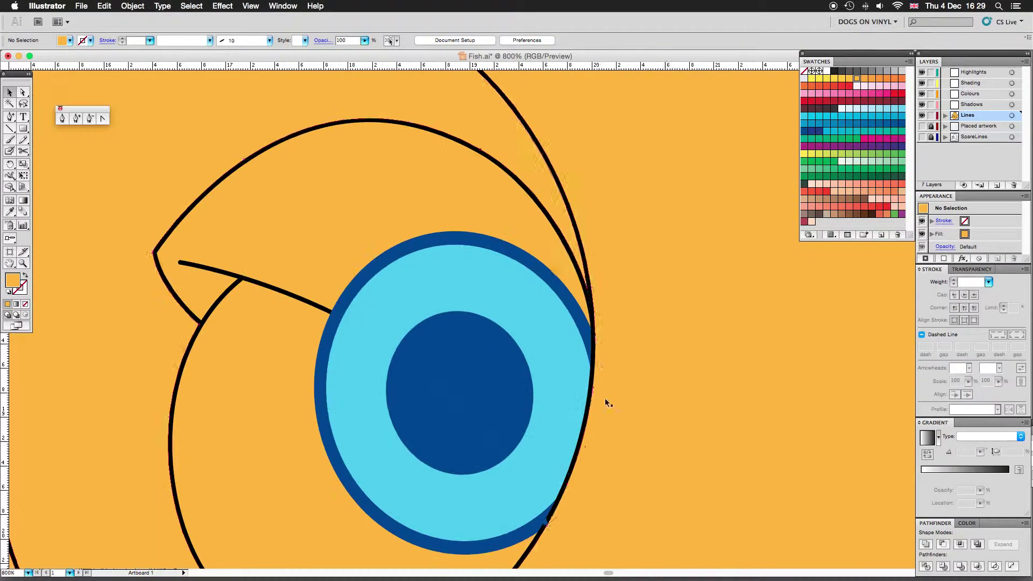
left_click(547, 526)
key("super+minus")
key("super+minus")
key("super+equal")
key("super+equal")
left_click(340, 319)
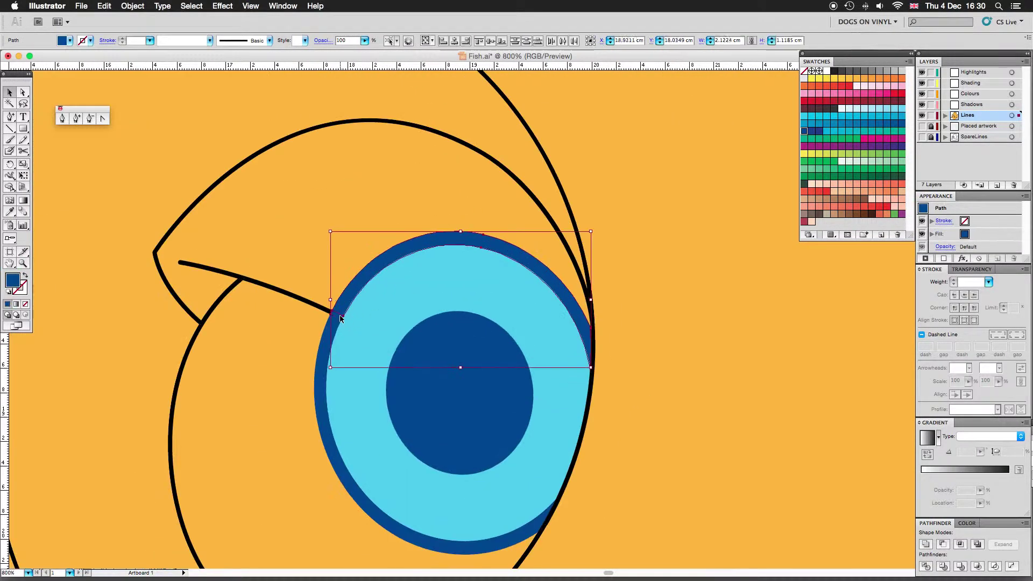
key("Delete")
key("Delete")
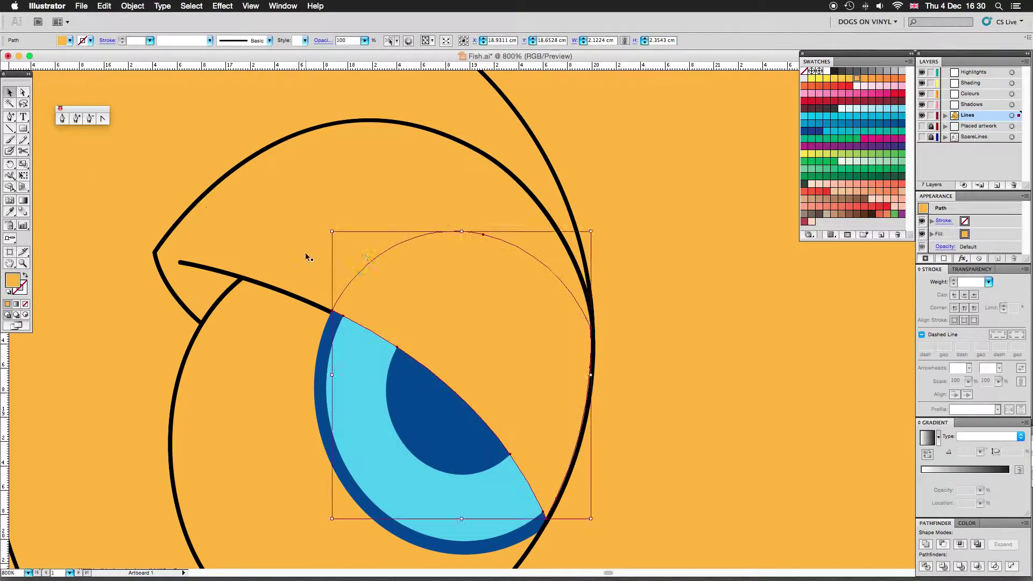
Select the remaining lens-shaped eye piece, then the orange area and light-blue piece on the other eye.
left_click(520, 475)
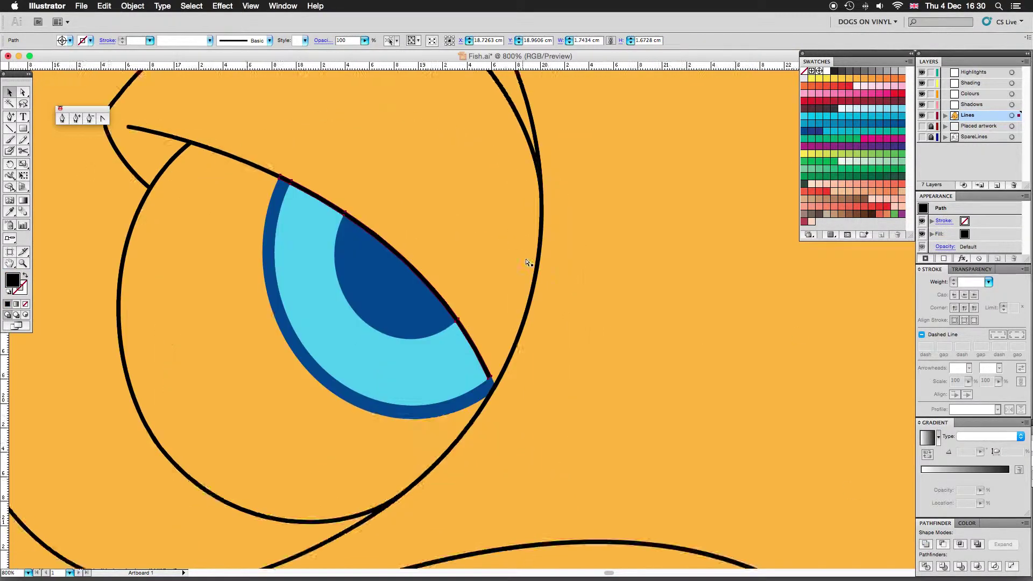
key("super+minus")
key("super+minus")
key("super+minus")
key("super+equal")
key("super+equal")
key("super+equal")
left_click(564, 269)
scroll(554, 290, "down", 5)
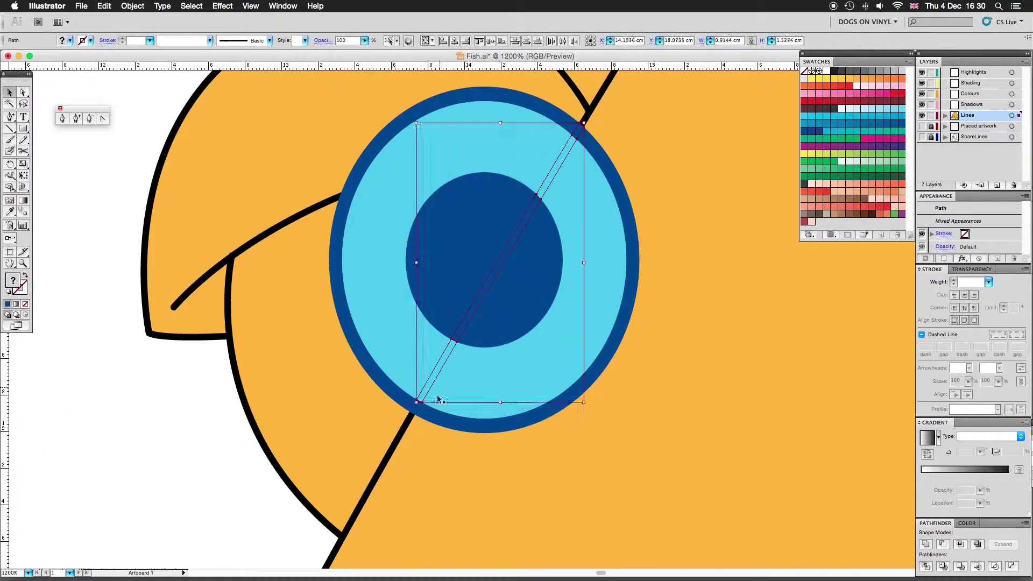
key("i")
left_click(592, 323)
left_click(4, 92)
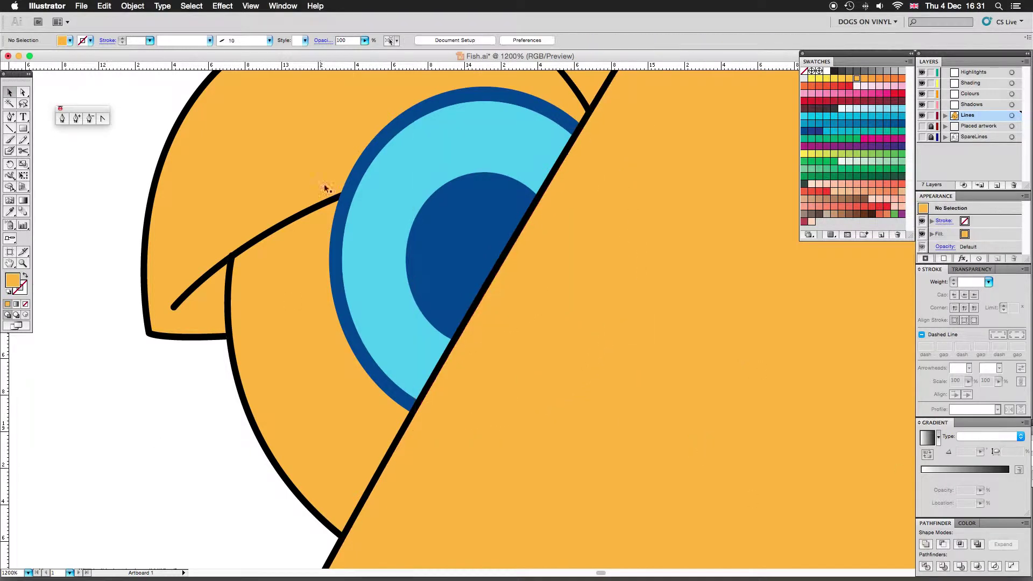
Cut the eye outline with the Scissors tool where it meets the lid line.
left_click(324, 183)
key("super+equal")
key("super+equal")
left_click(24, 152)
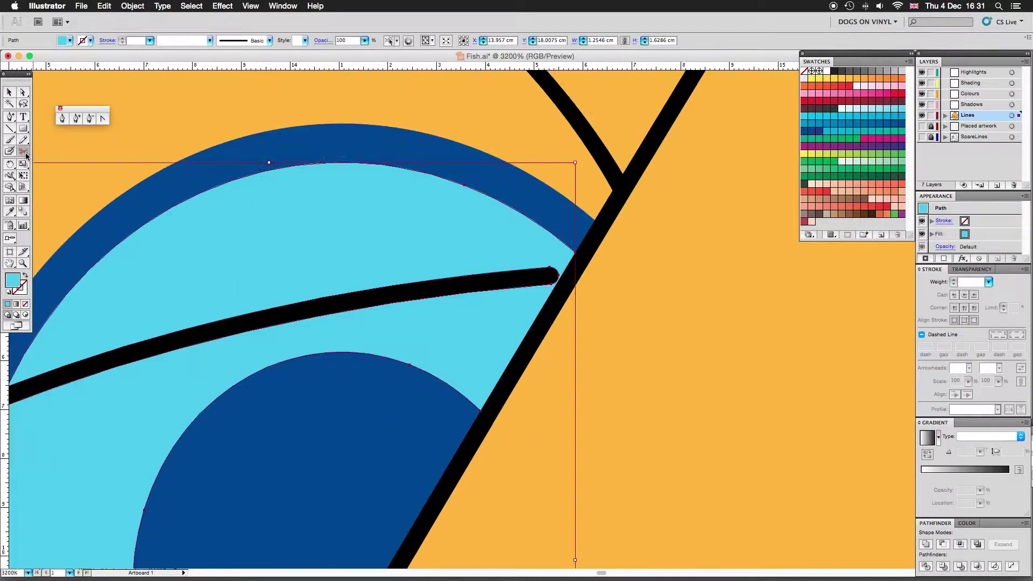
left_click(544, 236)
key("super+minus")
key("super+minus")
key("super+minus")
key("super+minus")
key("super+minus")
key("super+0")
key("super+equal")
key("super+equal")
key("super+shift+a")
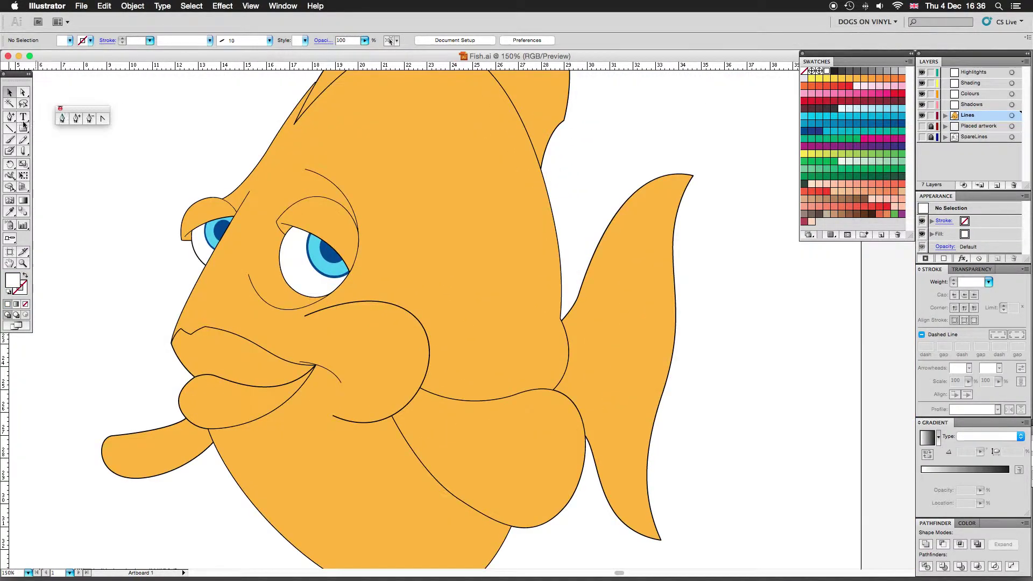
Draw white curved face-patch edge lines along the sketch, including one below the mouth.
left_click(25, 292)
key("super+equal")
key("super+equal")
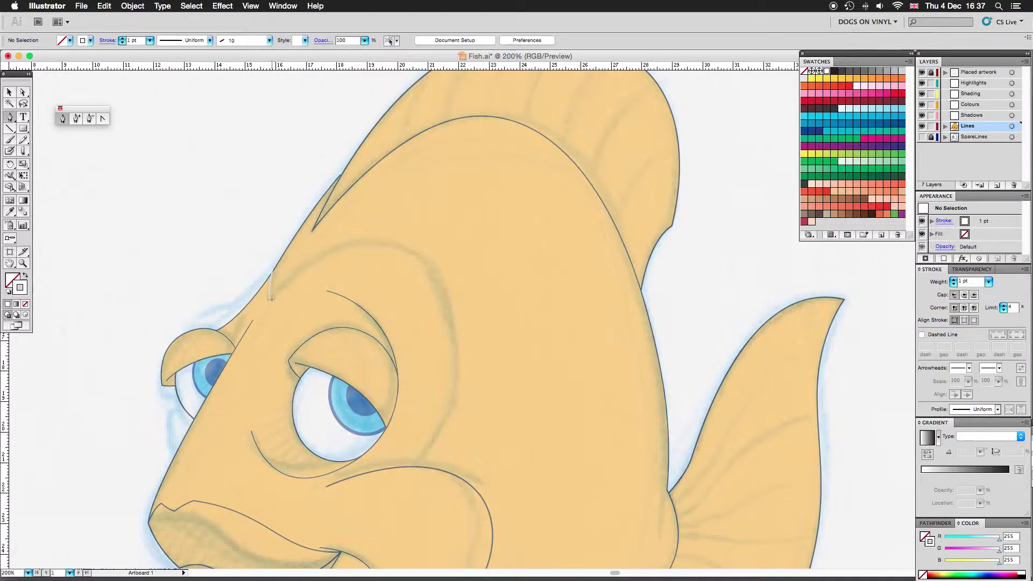
left_click_drag(424, 260, 512, 316)
scroll(467, 380, "down", 3)
scroll(467, 380, "left", 2)
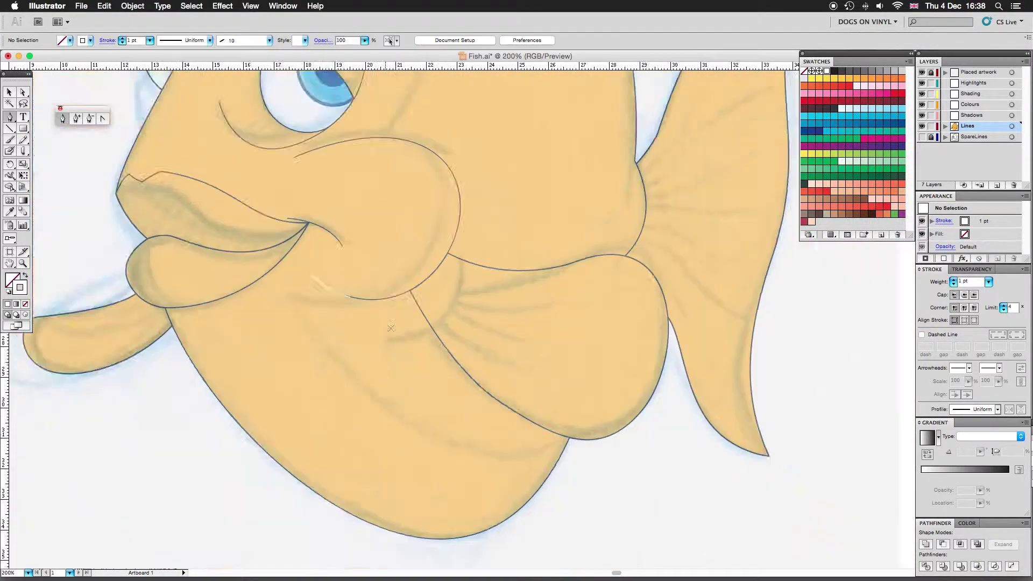
left_click(229, 231)
left_click_drag(394, 407, 519, 442)
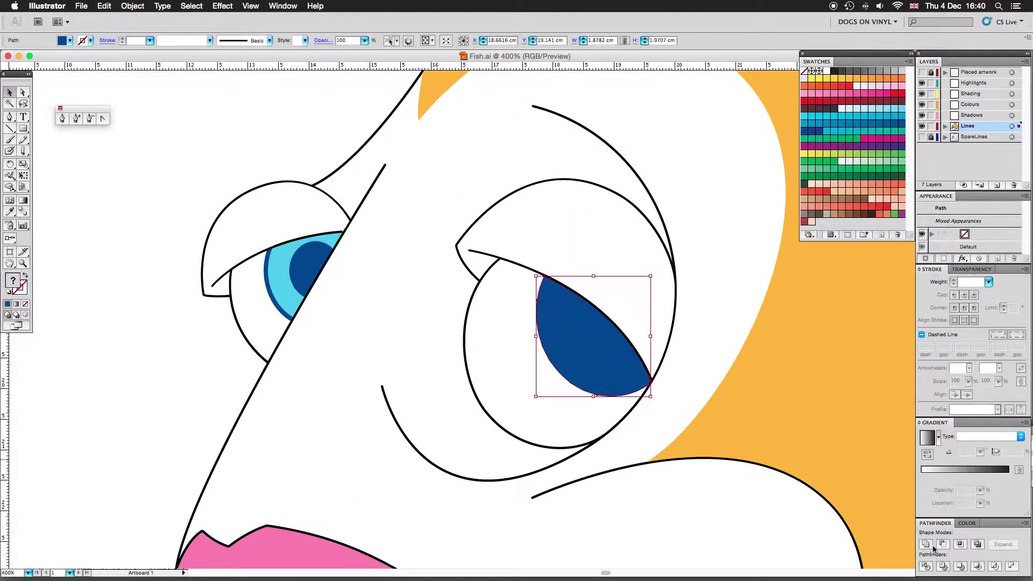
Draw a light cyan iris with a dark blue pupil in the right eye and group them.
left_click_drag(616, 401, 616, 401)
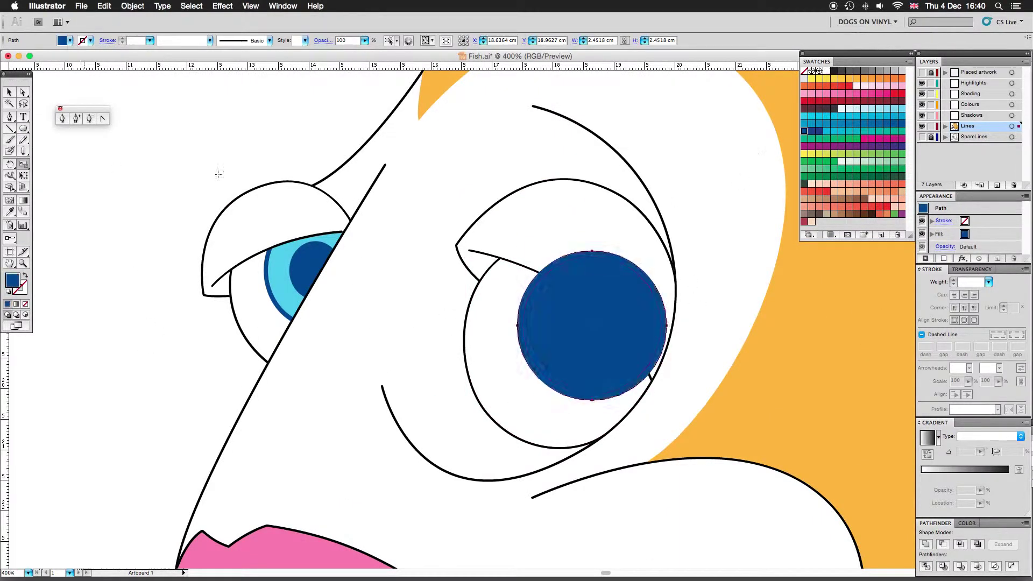
left_click(902, 108)
left_click(9, 92)
left_click(835, 107)
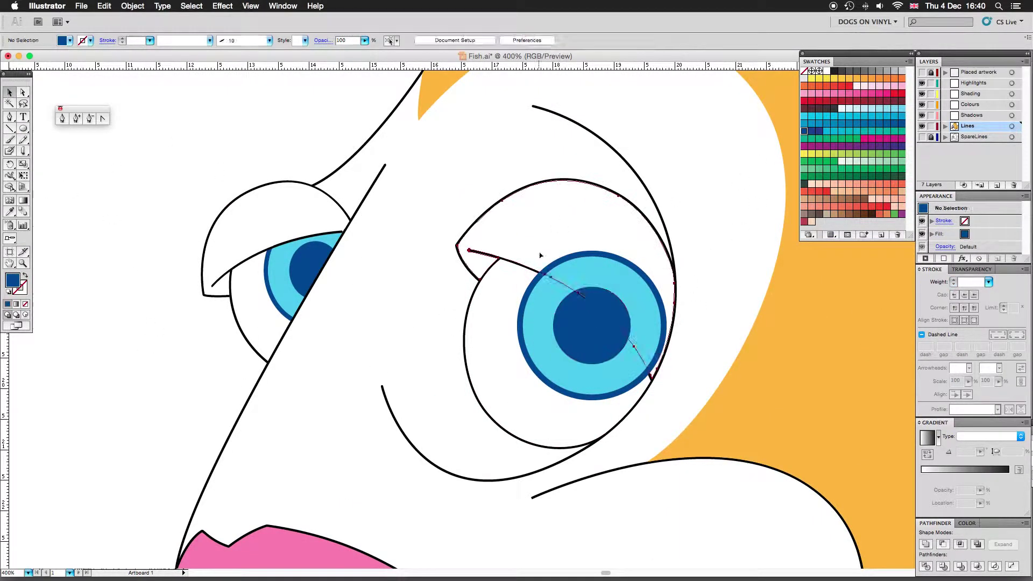
key("super+equal")
key("super+equal")
key("super+equal")
left_click_drag(374, 111, 692, 353)
key("super+minus")
key("super+minus")
key("super+minus")
key("super+g")
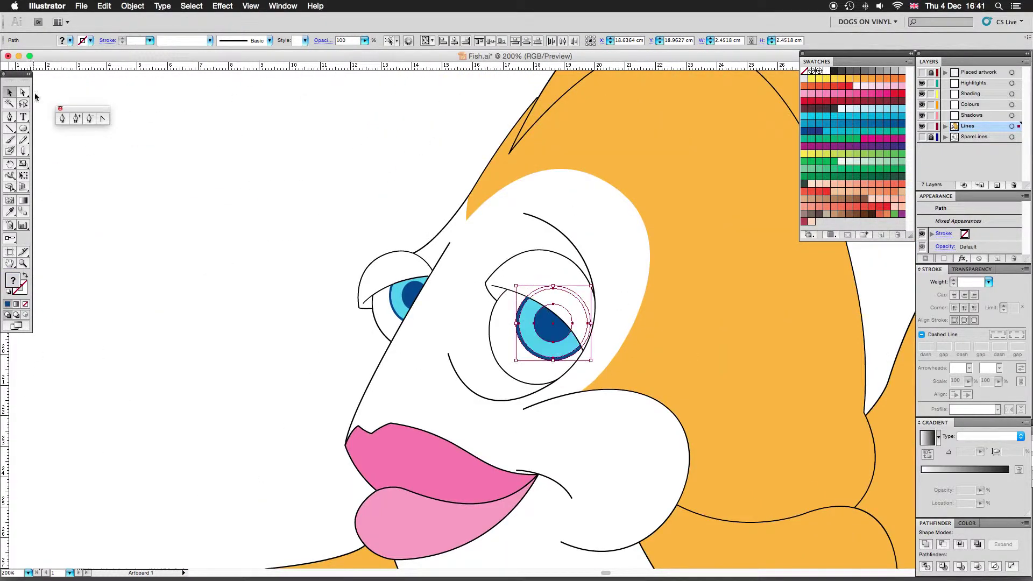
Replace the left eye's old iris with a copy of the finished eye, sent behind the lid lines.
key("super+equal")
left_click(318, 280)
key("Delete")
left_click_drag(581, 361, 312, 295)
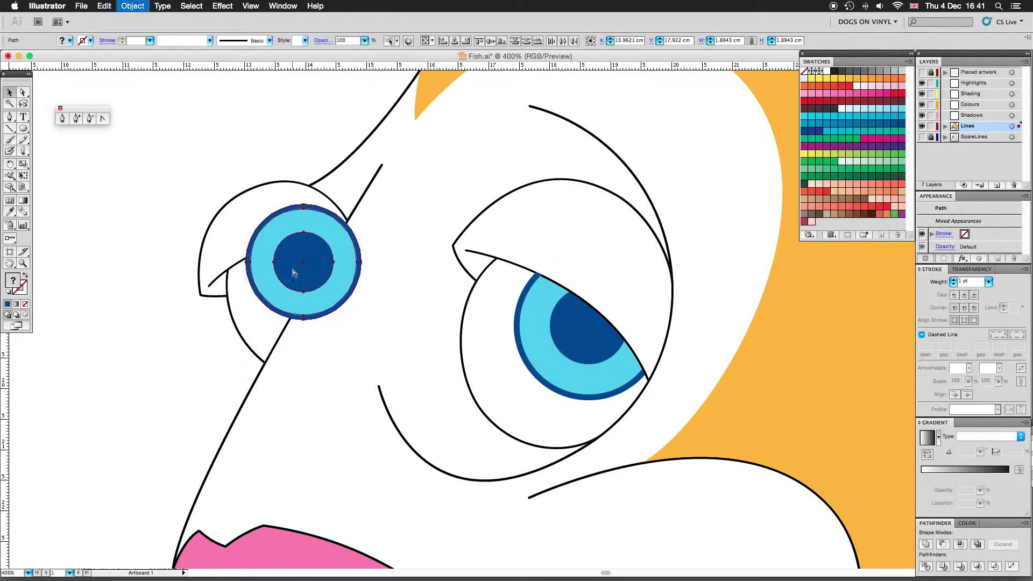
key("super+bracketleft")
key("super+bracketleft")
key("super+equal")
key("super+equal")
key("super+equal")
key("super+equal")
key("super+equal")
left_click(188, 351)
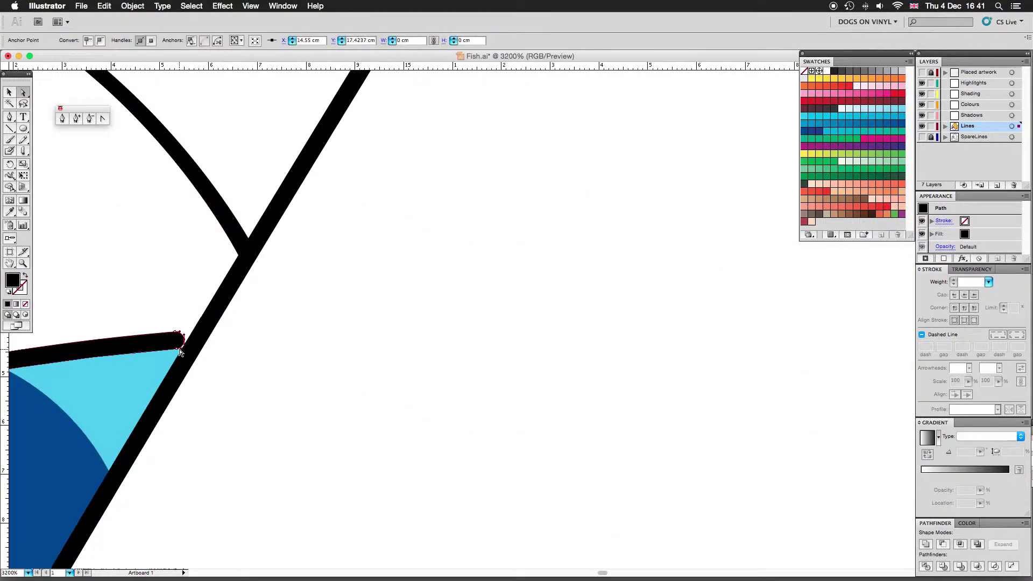
key("super+0")
key("super+equal")
key("super+equal")
key("super+equal")
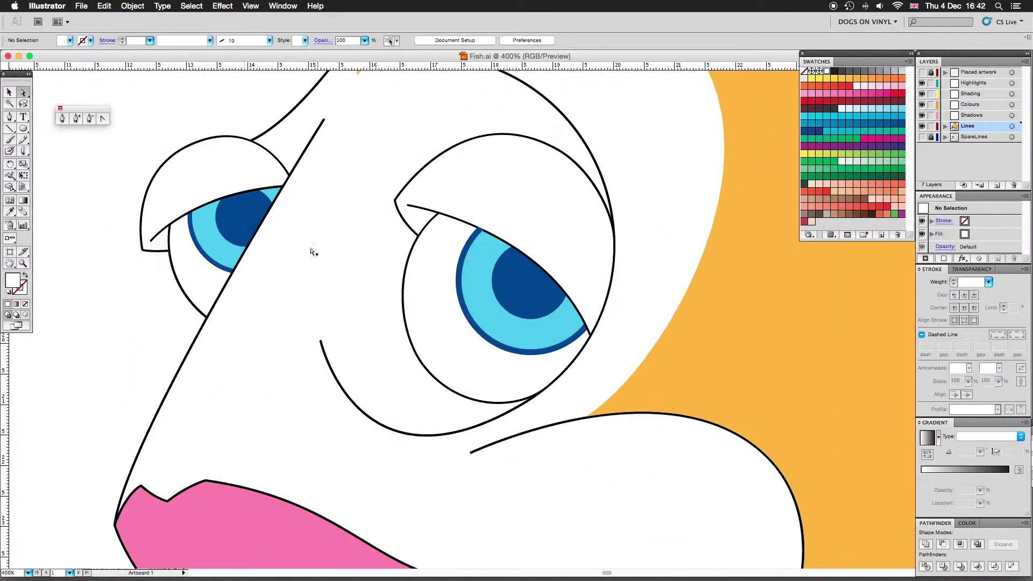
Fill both eyelid shapes orange after trying several swatches.
left_click(242, 232)
left_click(152, 227)
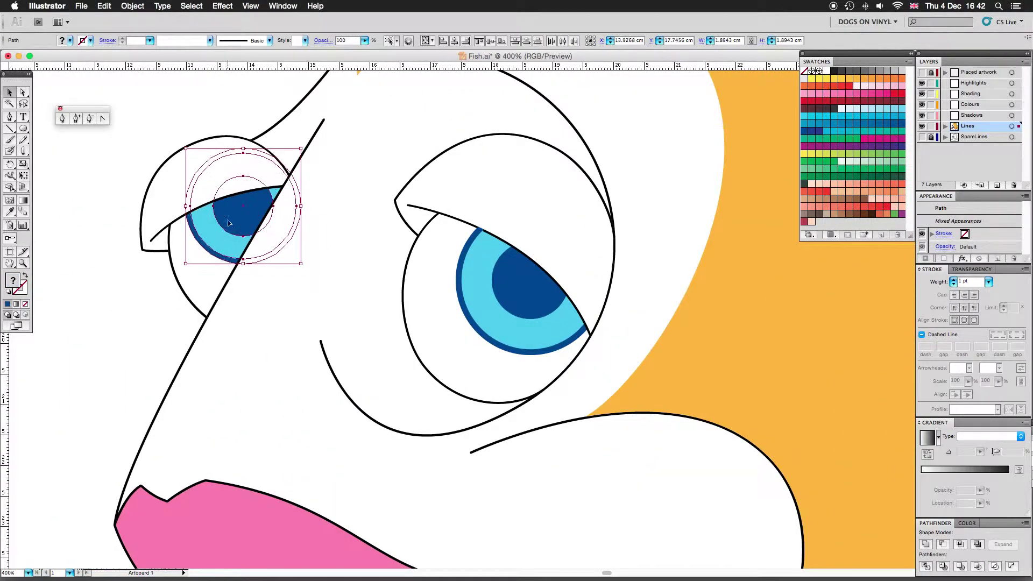
key("super+0")
key("super+equal")
key("super+equal")
key("super+equal")
left_click(842, 78)
left_click(850, 116)
left_click(864, 95)
left_click(842, 79)
left_click(10, 211)
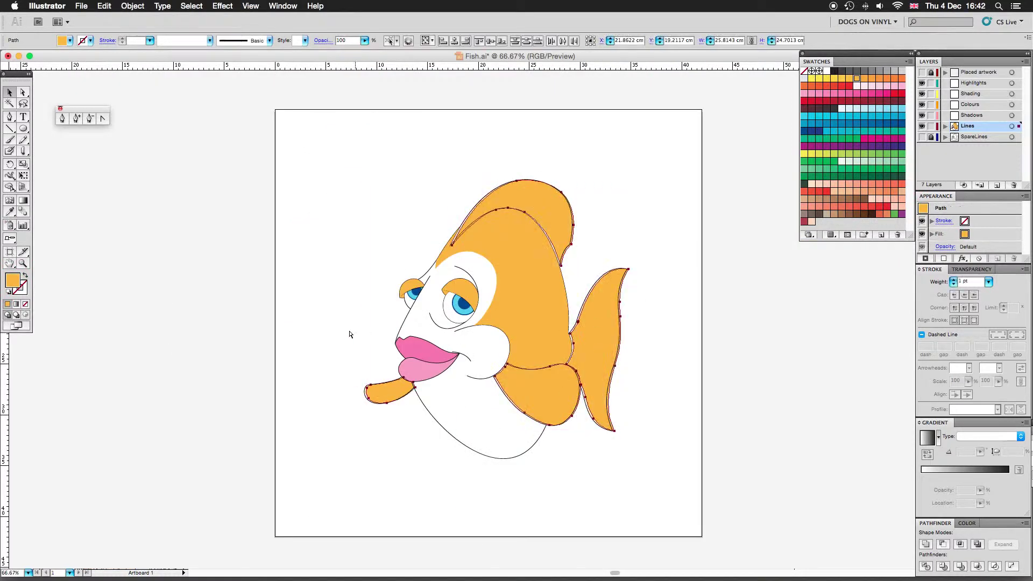
key("Return")
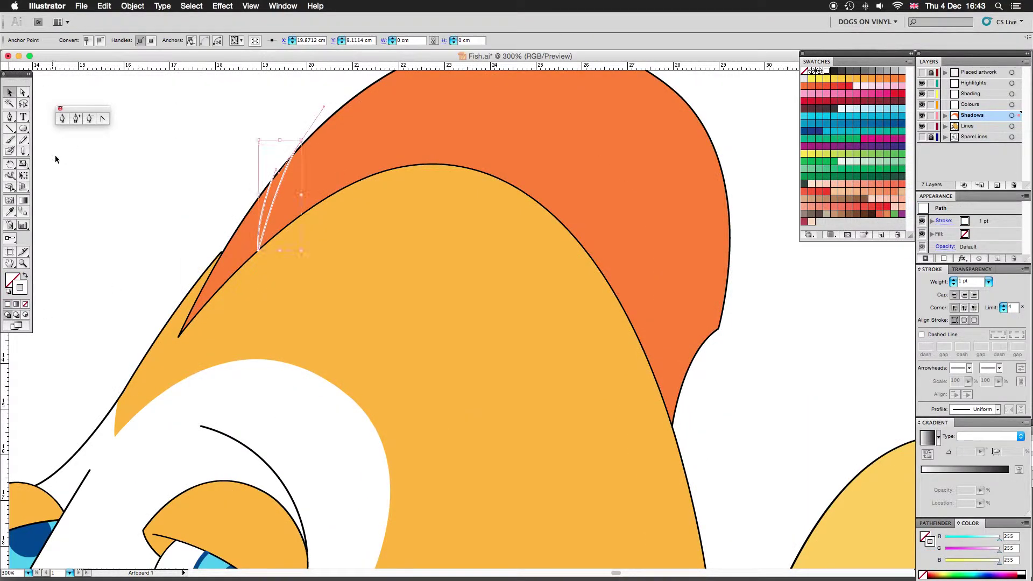
Close the large streak shape on the top fin and reshape the small streak.
left_click(233, 356)
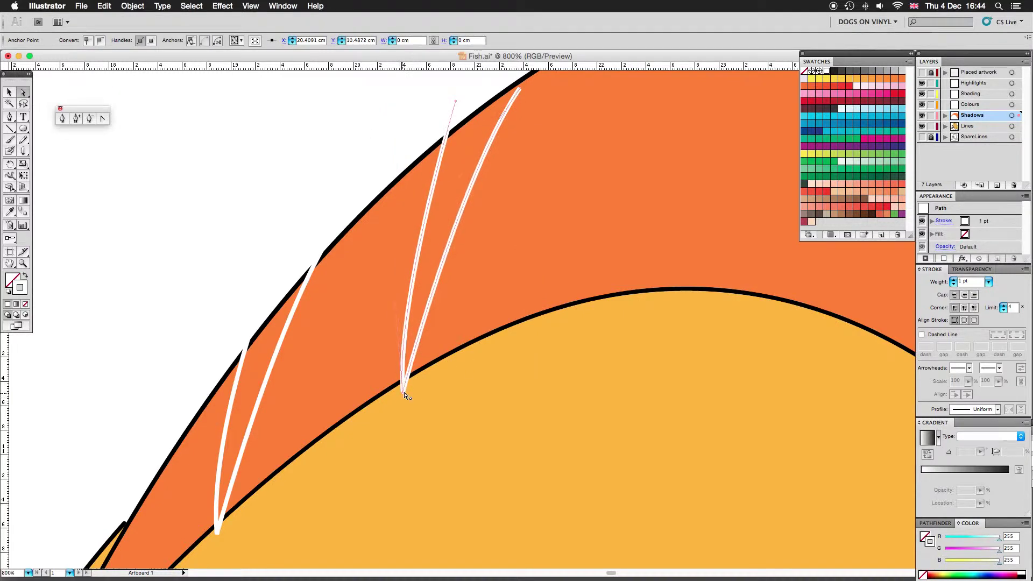
left_click(641, 139)
left_click(479, 268)
key("a")
left_click_drag(437, 226, 452, 215)
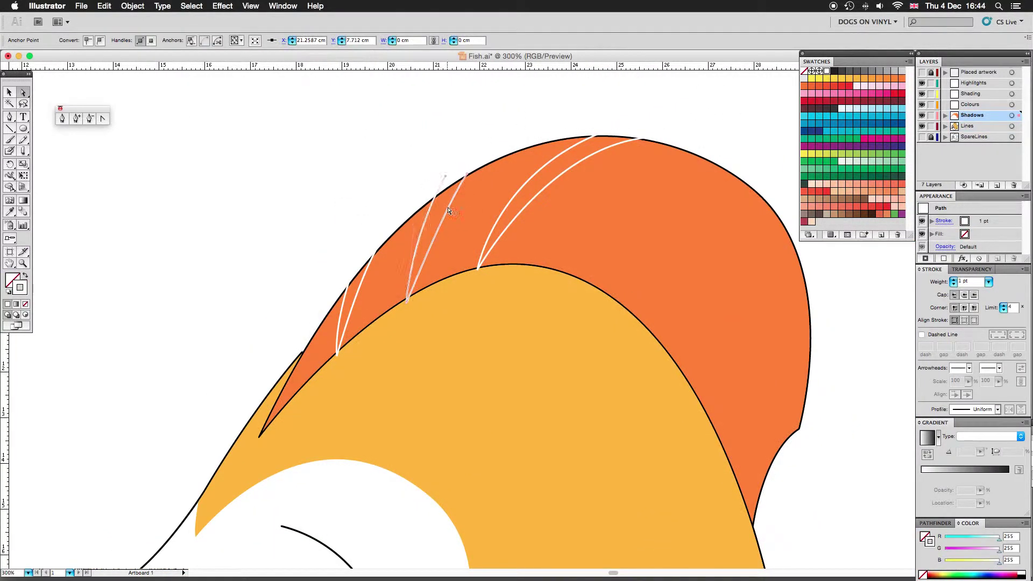
scroll(474, 170, "right", 5)
Draw a closed curved streak across the top fin with the Pen tool.
key("p")
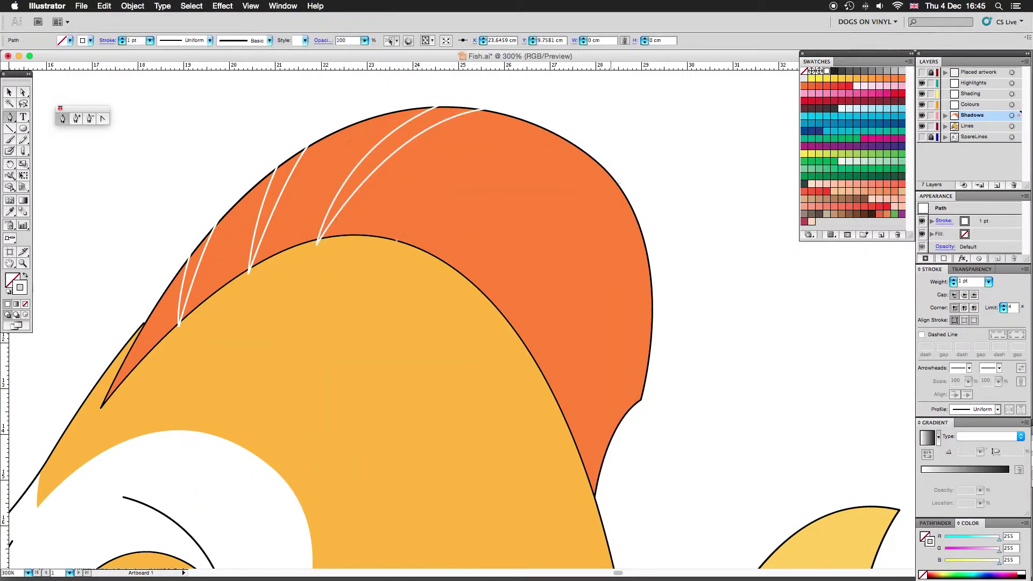
left_click_drag(753, 235, 737, 278)
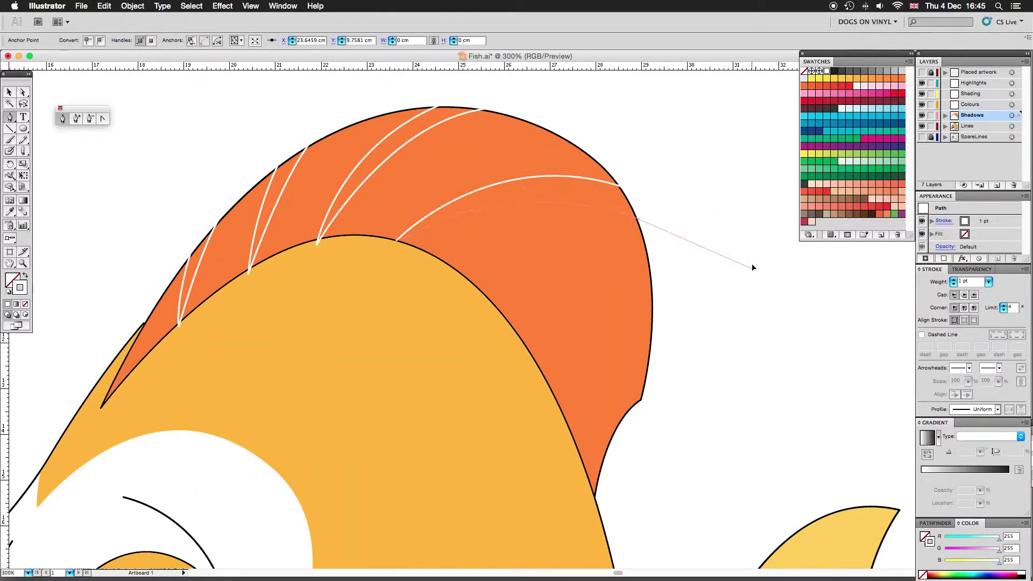
left_click(396, 242)
key("ctrl+shift+a")
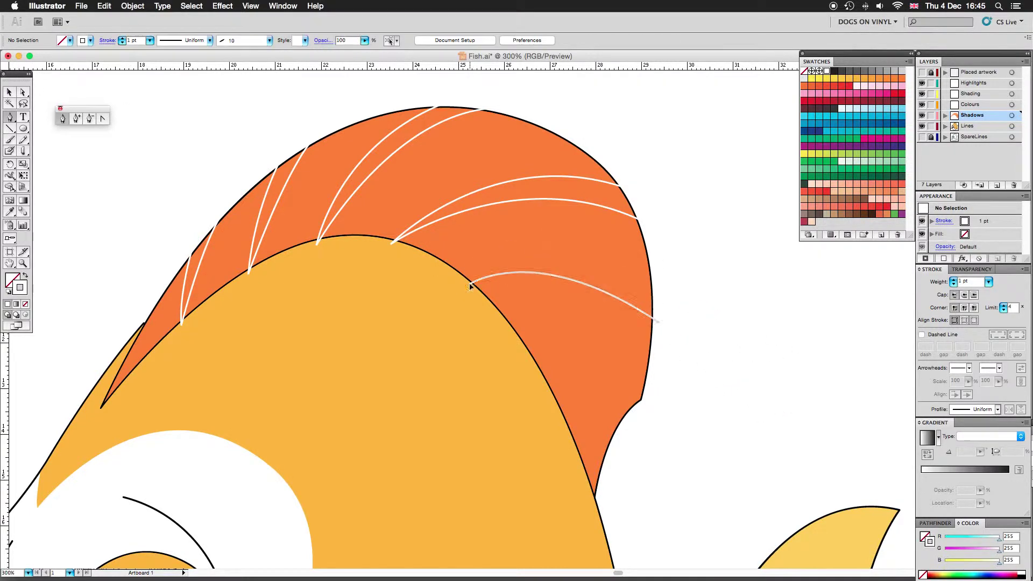
key("ctrl+shift+a")
scroll(699, 294, "down", 2)
scroll(699, 293, "down", 3)
Add another streak, then Divide the fin together with its streaks in Pathfinder.
left_click_drag(552, 310, 565, 323)
key("ctrl+minus")
key("ctrl+minus")
key("v")
left_click(500, 231)
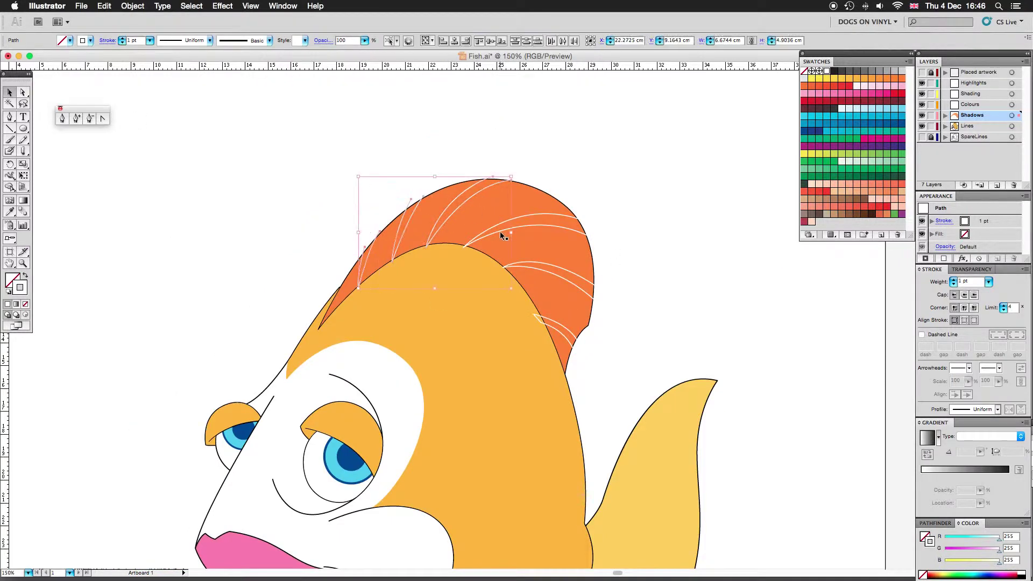
key("ctrl+shift+F9")
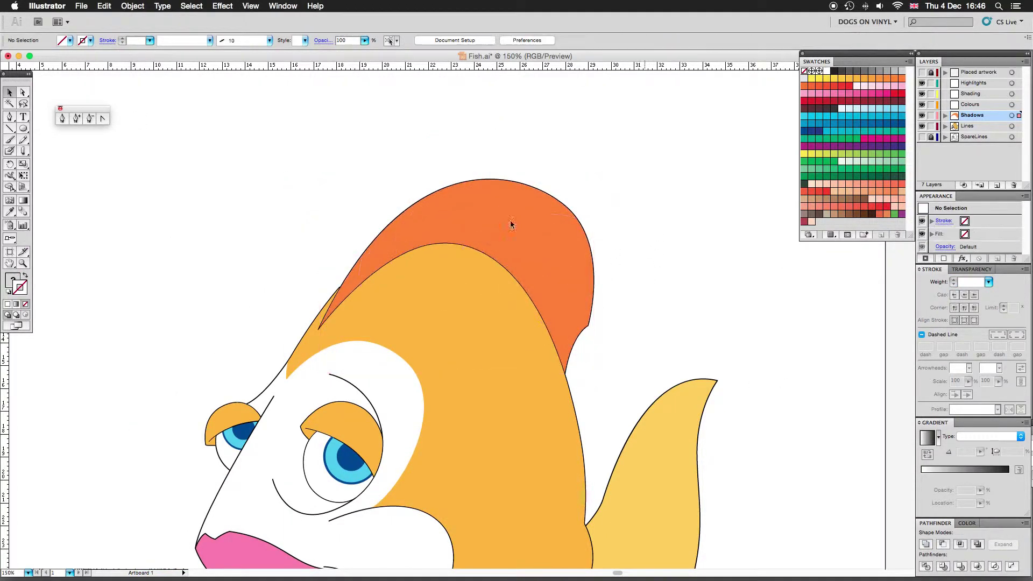
left_click(559, 330)
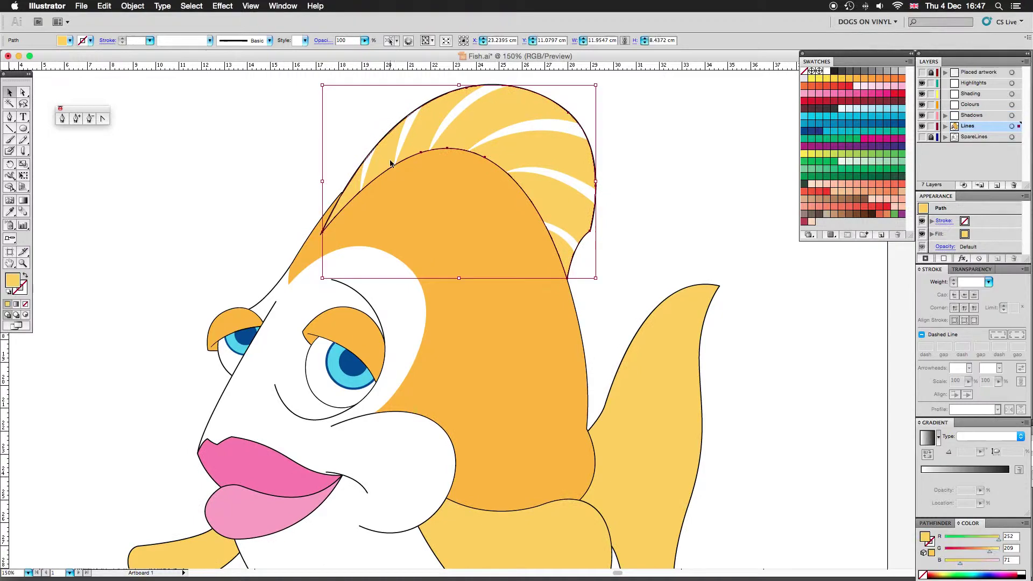
Recolour the divided top fin pieces cyan and bring the tail fin into view.
left_click(901, 110)
key("ctrl+shift+a")
key("ctrl+0")
scroll(679, 250, "up", 3)
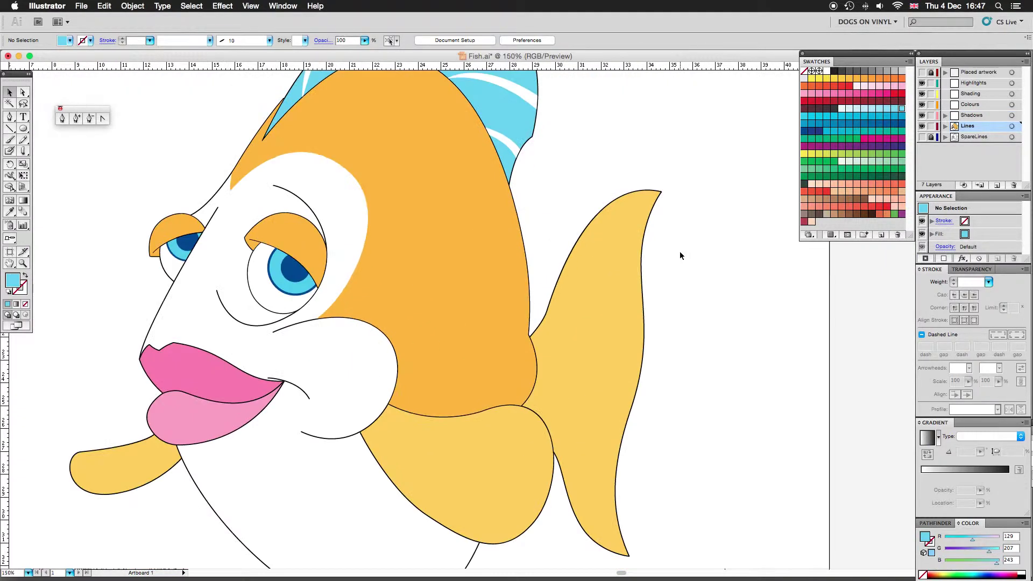
scroll(684, 250, "up", 3)
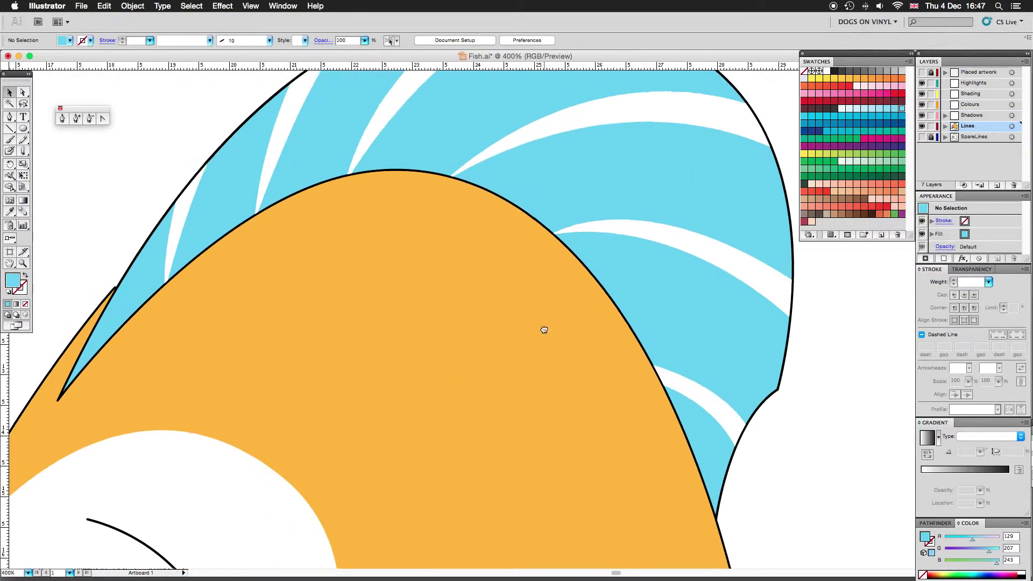
scroll(613, 320, "down", 4)
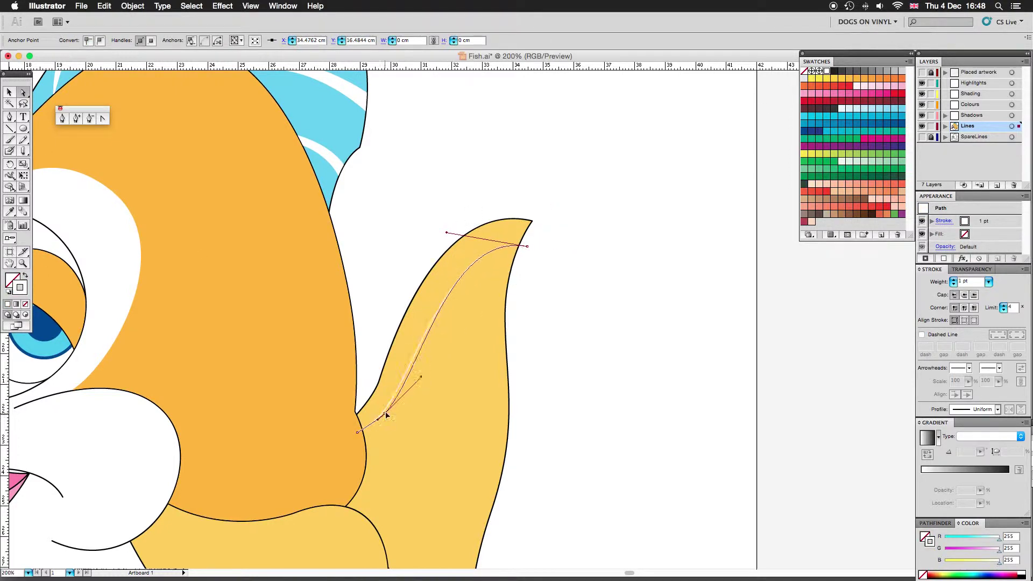
Draw the first curved rib line along the tail fin.
left_click_drag(446, 235, 445, 235)
scroll(399, 233, "down", 2)
scroll(467, 200, "down", 3)
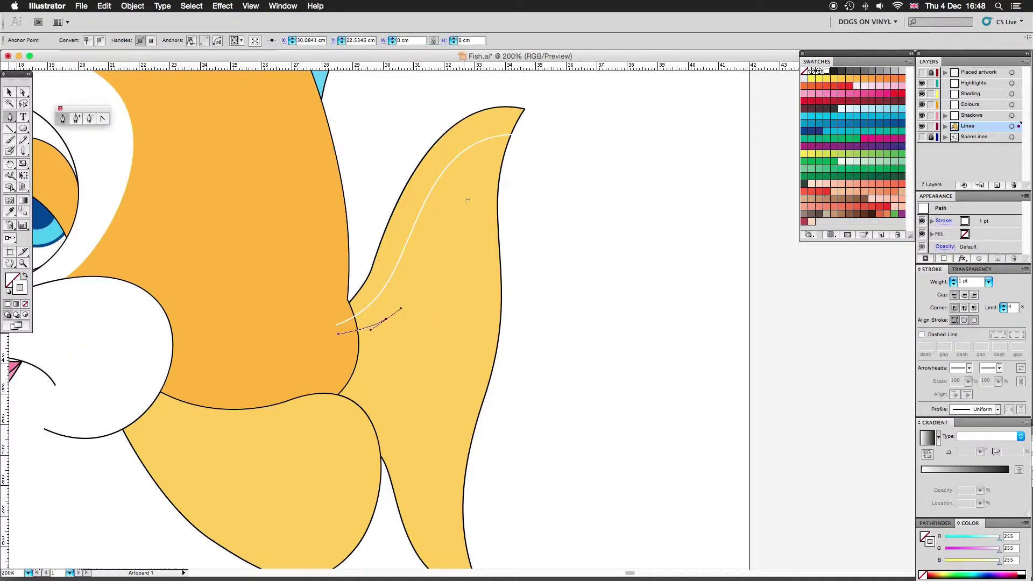
left_click(472, 323)
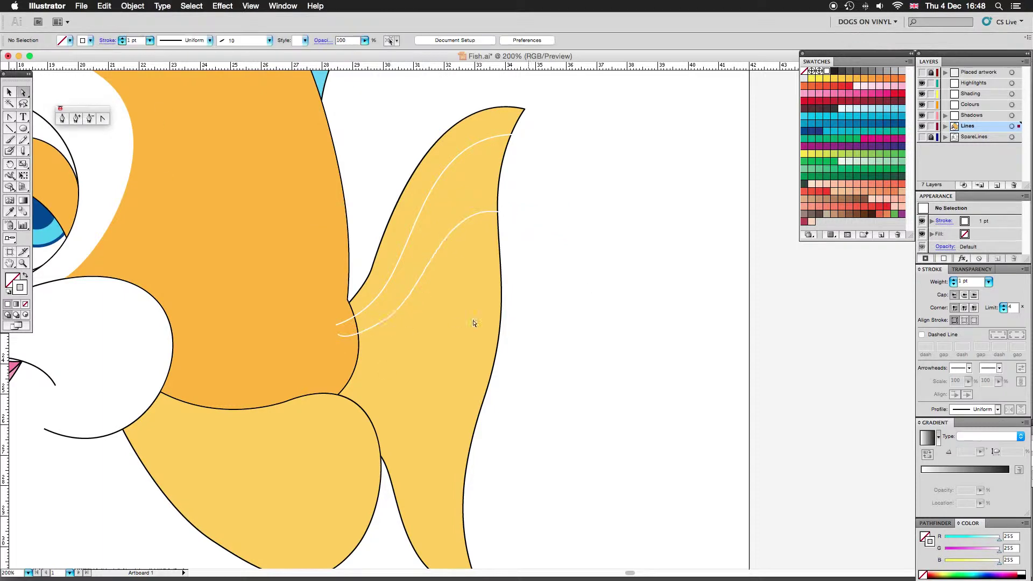
left_click(125, 142)
left_click_drag(421, 343, 430, 323)
left_click_drag(521, 293, 565, 316)
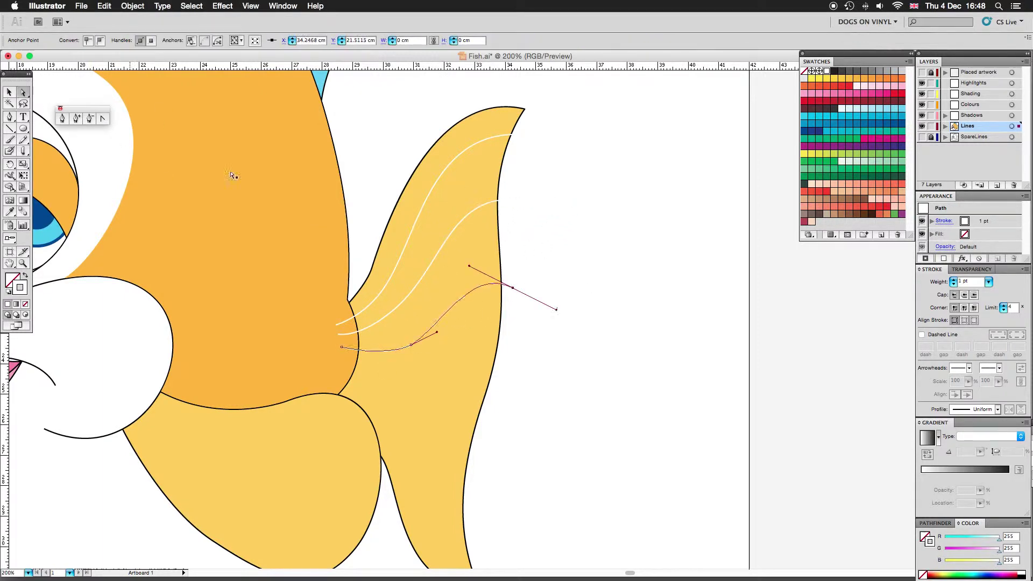
scroll(507, 272, "down", 1)
Redraw another curved rib line from the fin base as a white stroke.
key("ctrl+z")
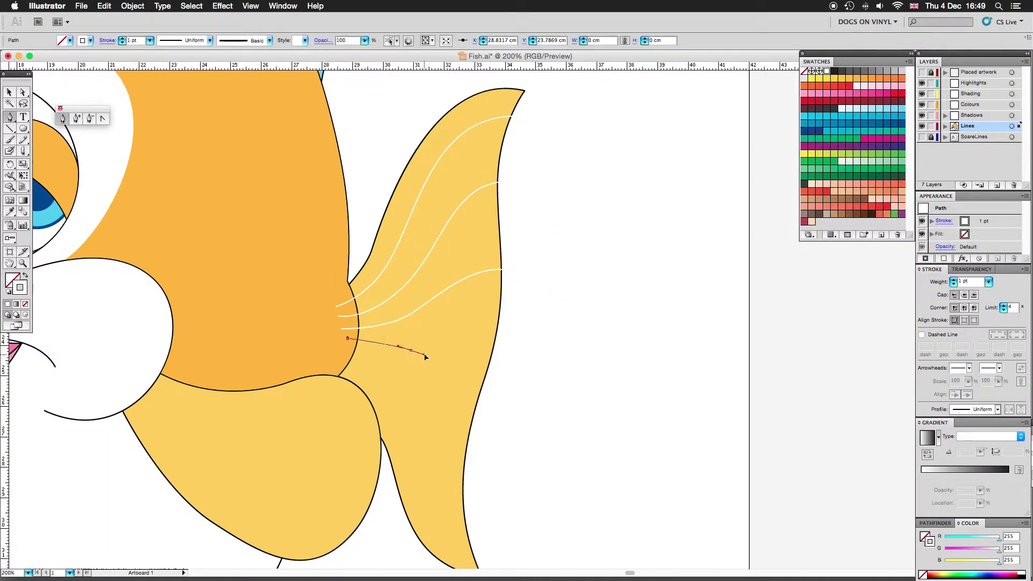
left_click_drag(378, 342, 390, 353)
key("shift+x")
scroll(445, 377, "down", 2)
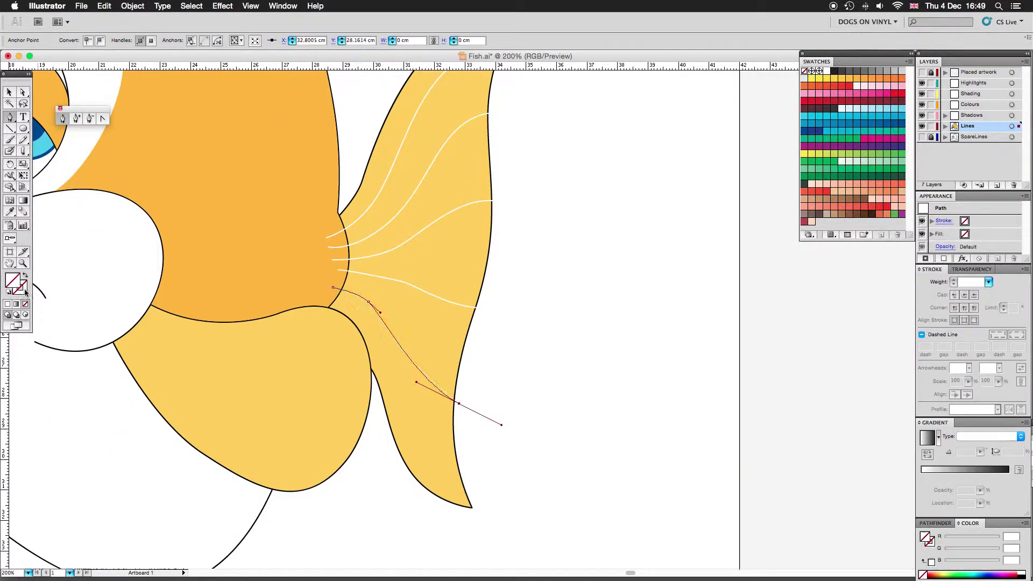
key("shift+x")
Adjust the anchor points of existing tail fin rib lines.
key("a")
left_click(403, 284)
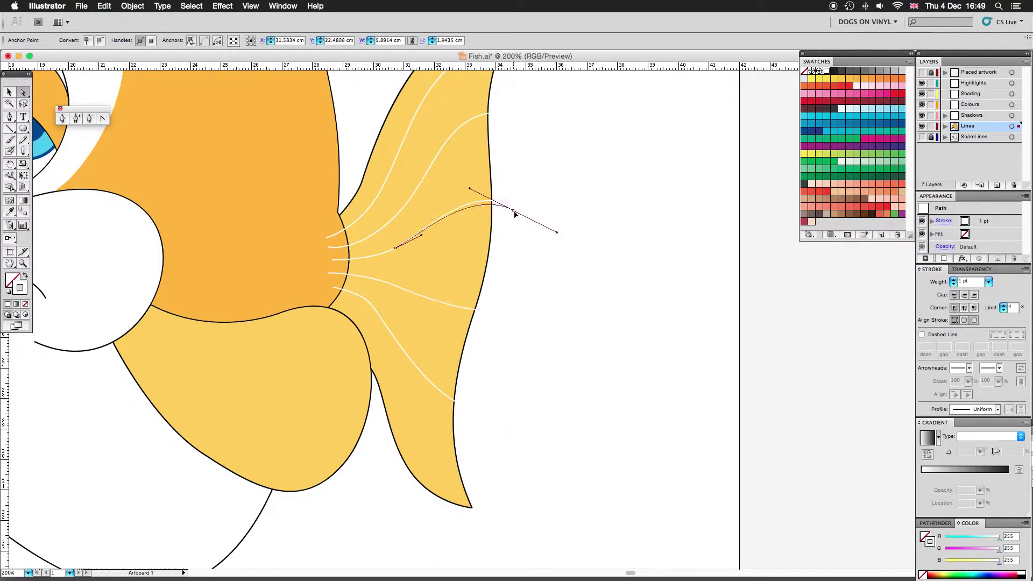
scroll(503, 129, "up", 2)
scroll(442, 300, "down", 4)
left_click(376, 232)
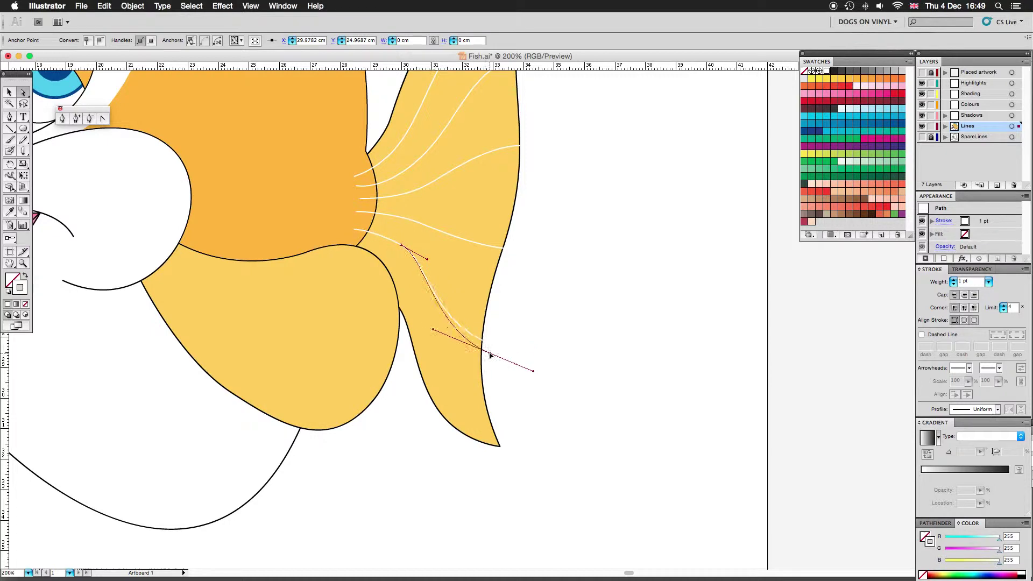
left_click(590, 231)
scroll(526, 288, "down", 1)
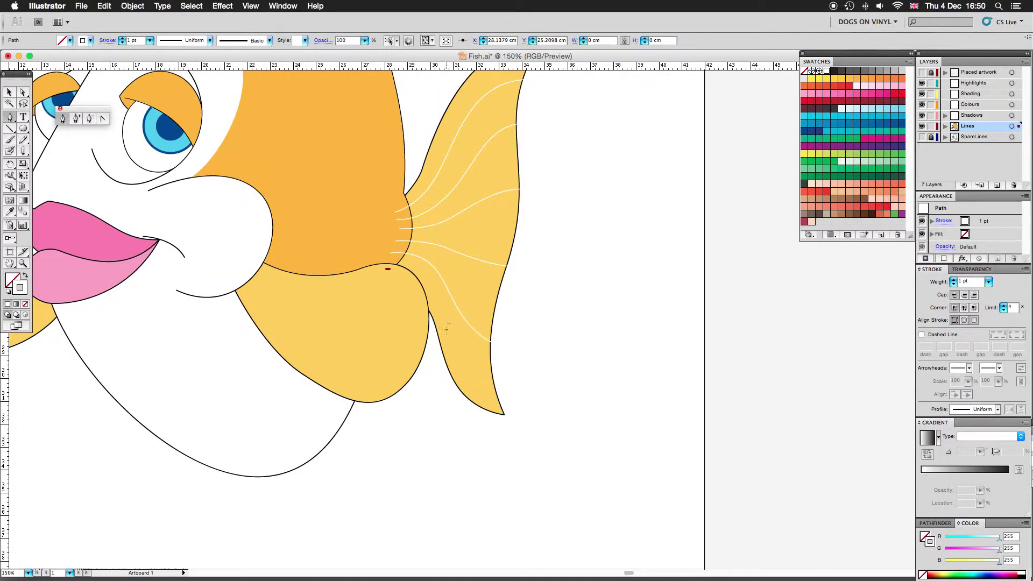
Restore a previous rib line and refine the curve of another.
key("super+z")
key("super+z")
scroll(534, 283, "up", 1)
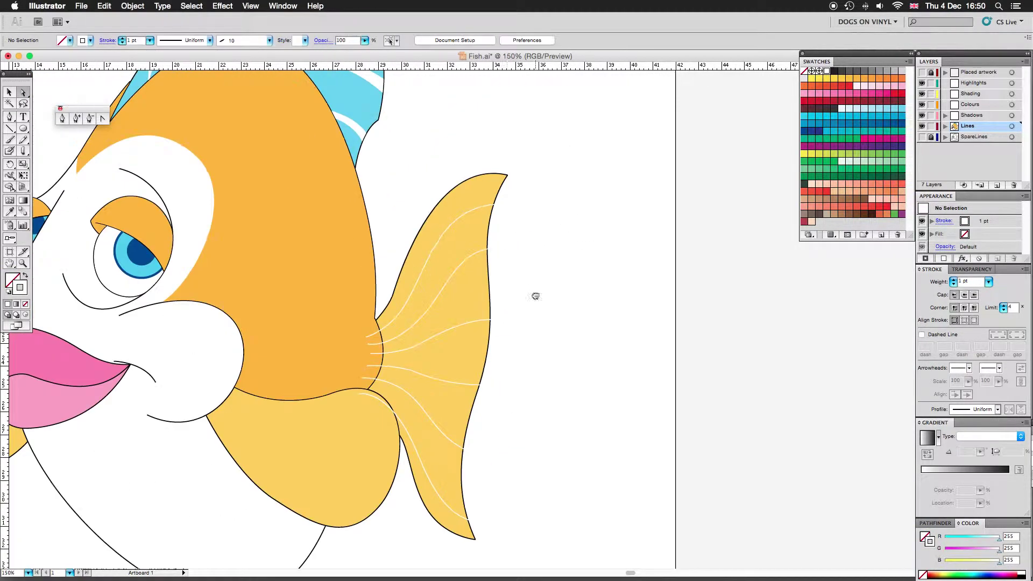
left_click(503, 173, "super")
left_click(492, 200, "super")
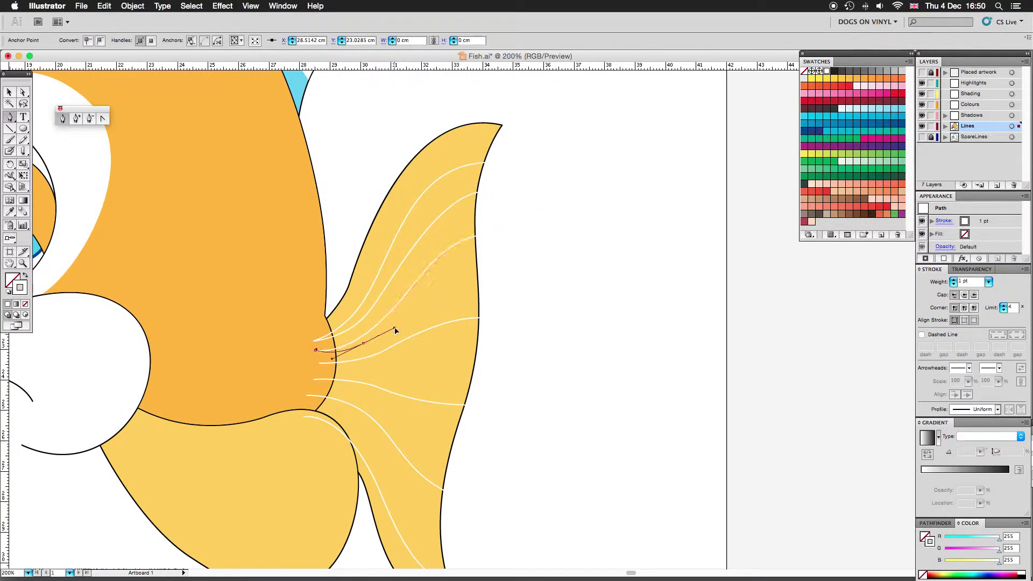
key("super+shift+a")
scroll(275, 262, "down", 5)
Undo a series of recent tail fin line edits.
key("super+z")
key("super+z")
key("super+z")
key("super+z")
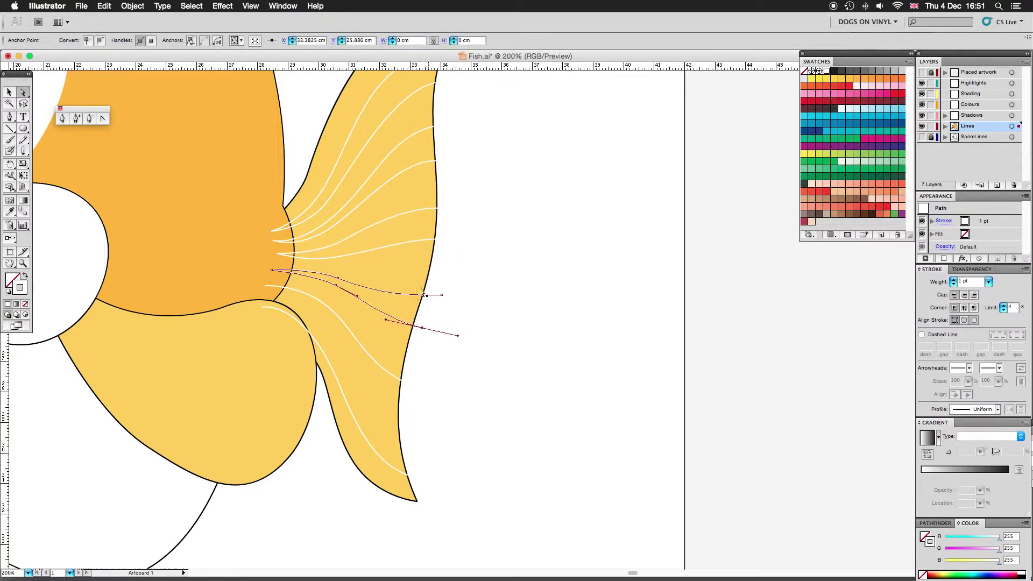
key("super+z")
key("super+z")
key("p")
key("super+z")
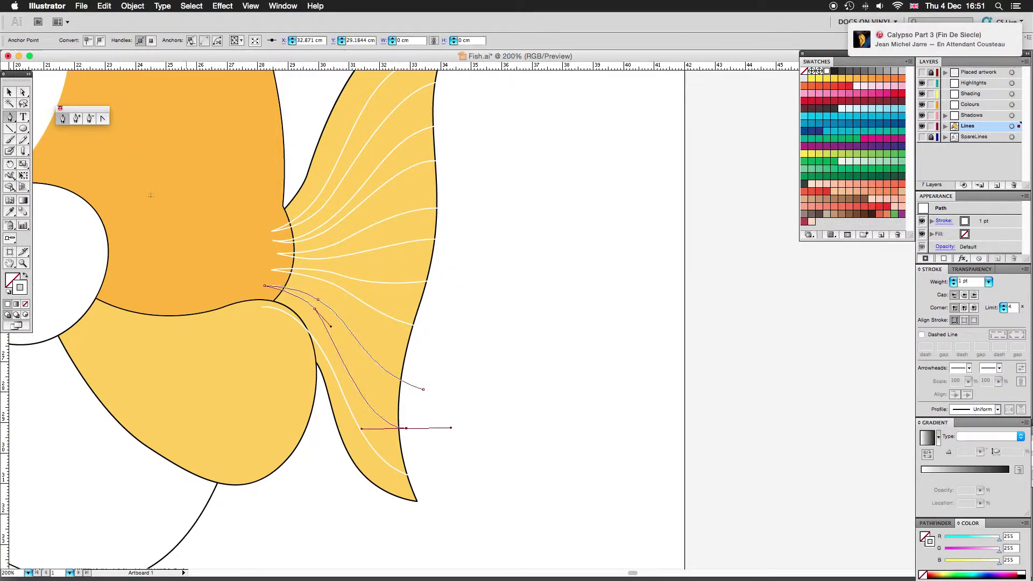
key("super+z")
scroll(415, 434, "down", 3)
key("super+z")
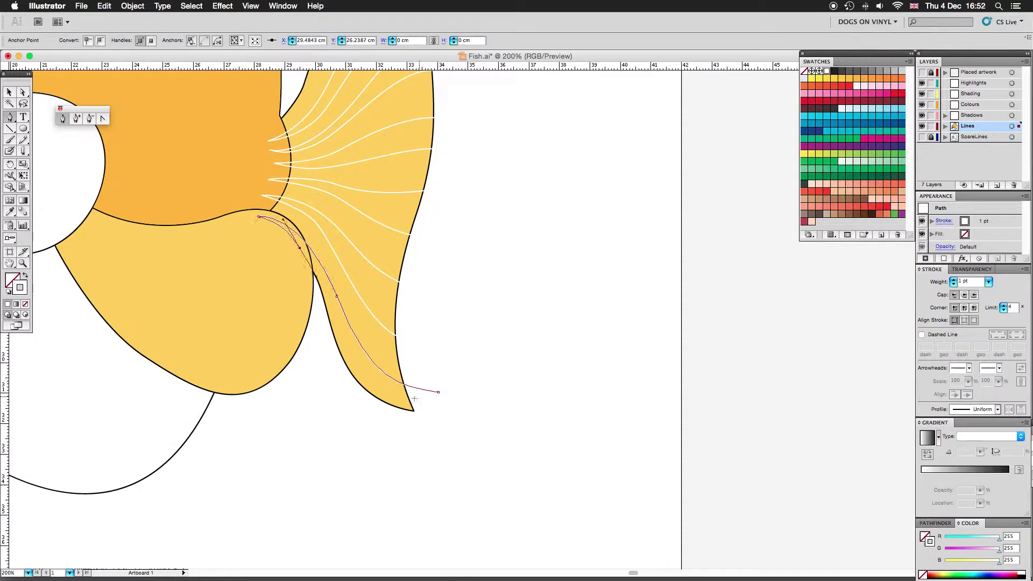
key("super+z")
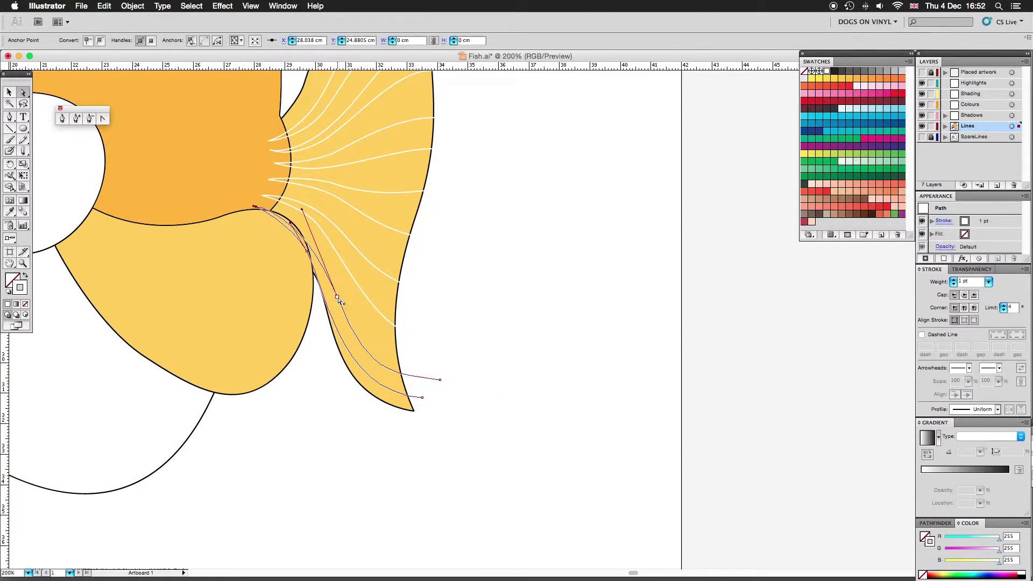
key("super+z")
Restore the upper and lower fin rib lines, then view the whole fish with all fin lines.
scroll(423, 319, "up", 3)
key("super+z")
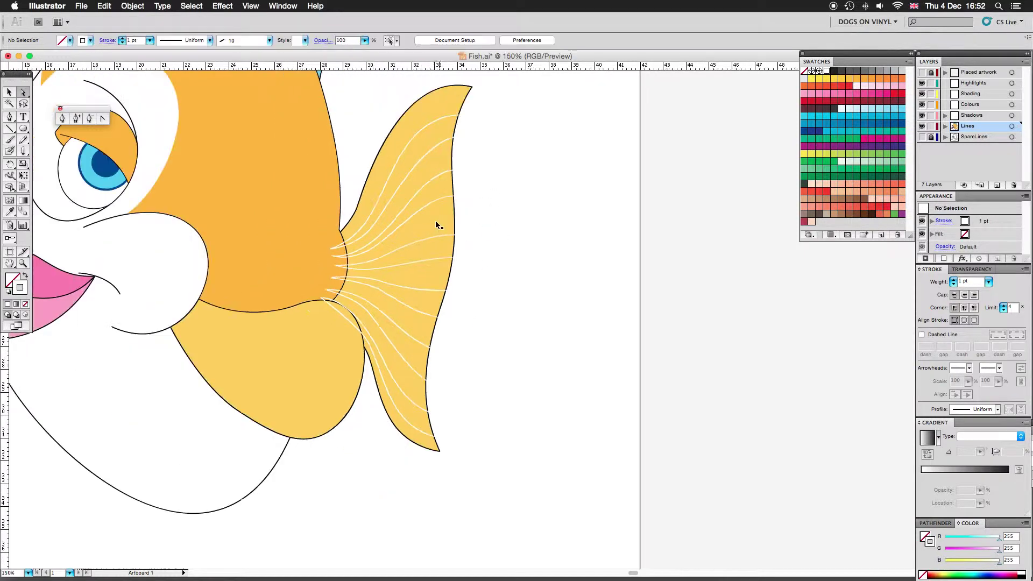
scroll(439, 223, "up", 5)
key("super+z")
key("super+z")
scroll(423, 280, "down", 5)
key("super+z")
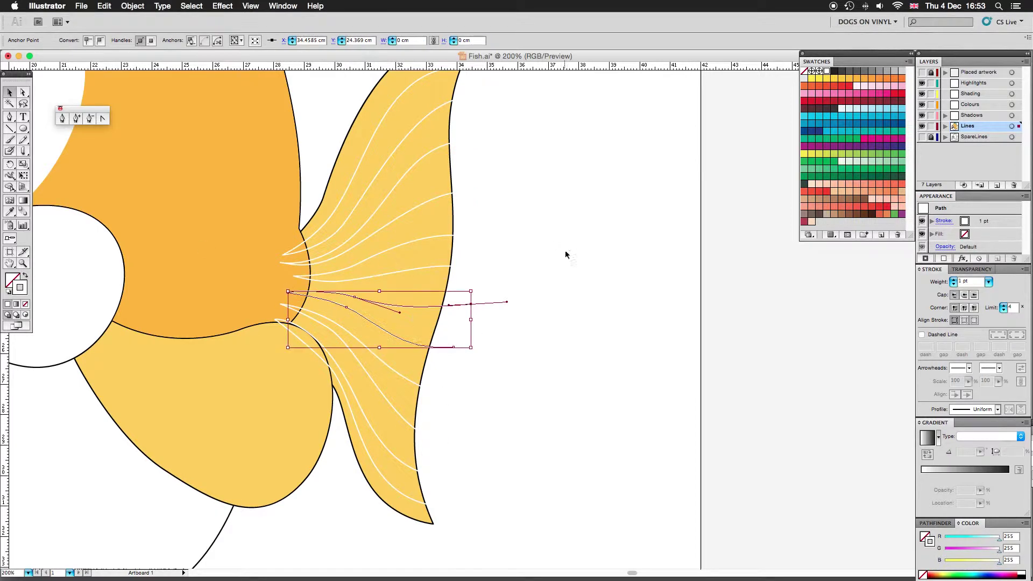
key("super+1")
key("super+z")
key("super+shift+z")
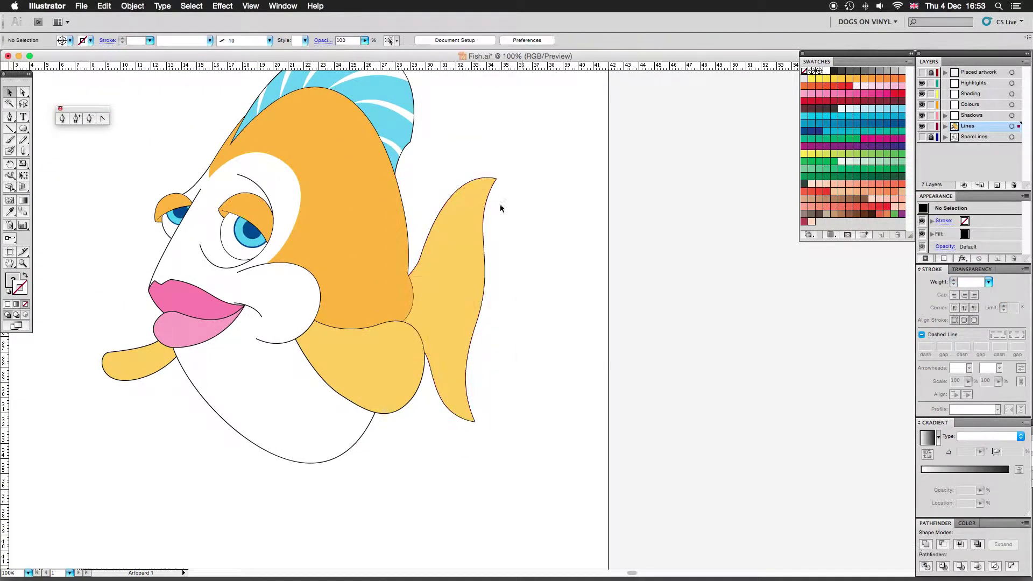
Divide the yellow tail fin into stripes along its lines.
key("super+z")
scroll(502, 160, "up", 1)
key("super+z")
key("super+z")
key("super+z")
key("super+z")
key("super+shift+z")
key("super+shift+z")
key("super+shift+z")
key("super+shift+z")
Fill the striped top and tail fins with pale yellow FFEB99.
key("super+z")
key("super+0")
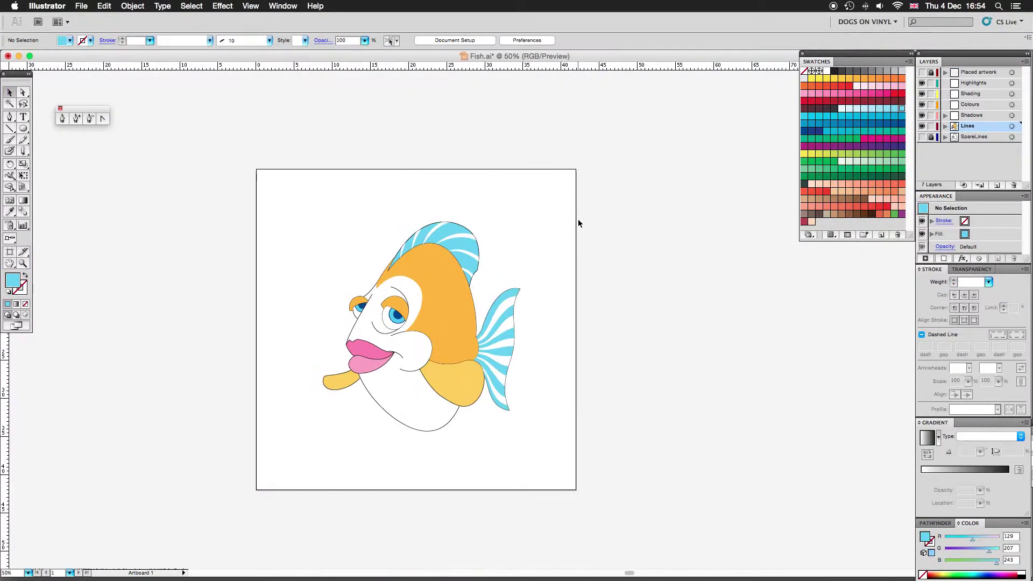
key("super+1")
key("super+z")
key("super+z")
double_click(19, 280)
type("FFEB99")
key("Return")
Revert the fins' colour and apply a paler orange fill instead.
key("super+shift+a")
key("super+equal")
key("super+0")
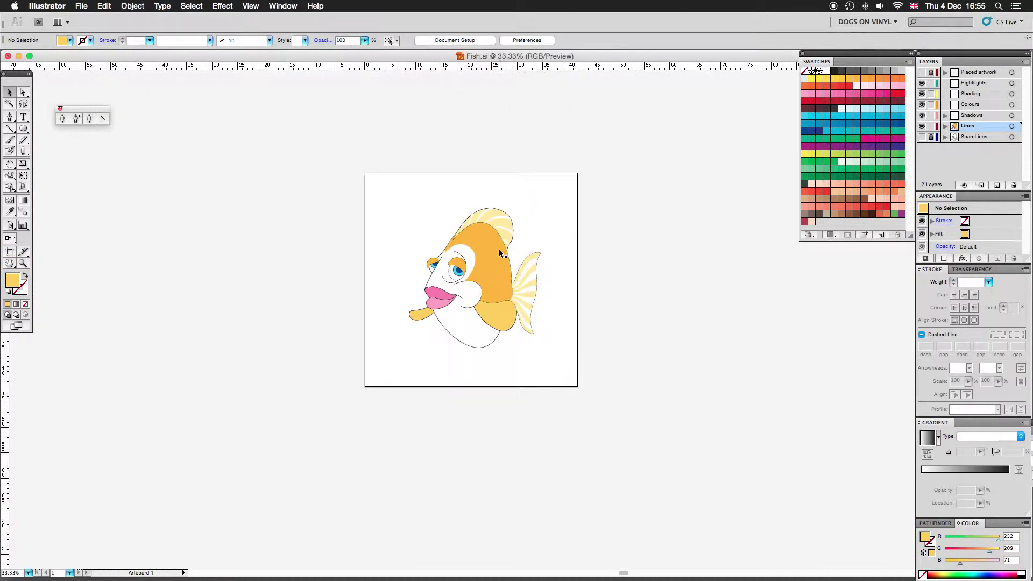
key("super+1")
scroll(482, 419, "down", 1)
key("super+z")
key("super+z")
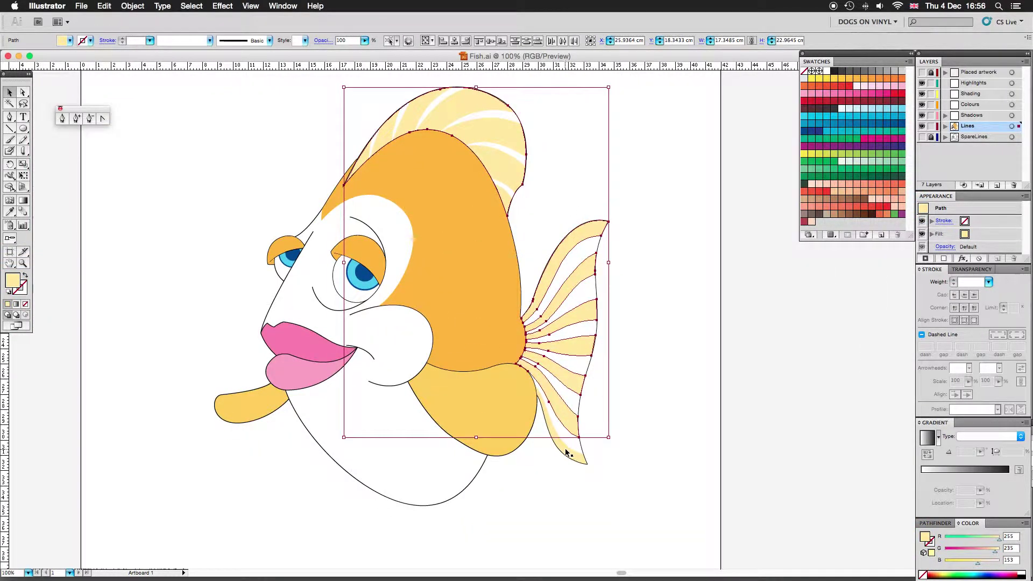
key("super+z")
double_click(13, 280)
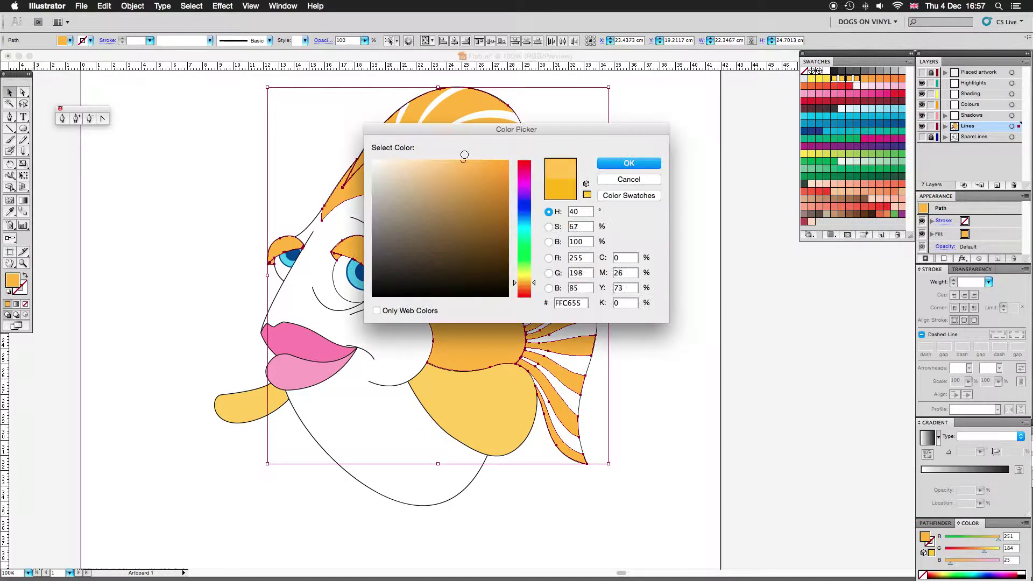
key("Return")
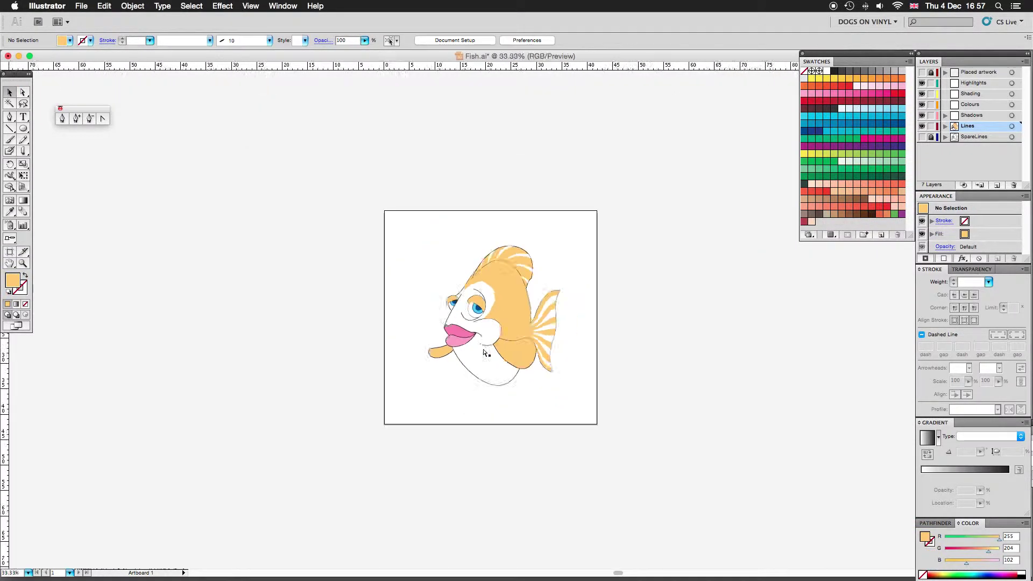
key("super+equal")
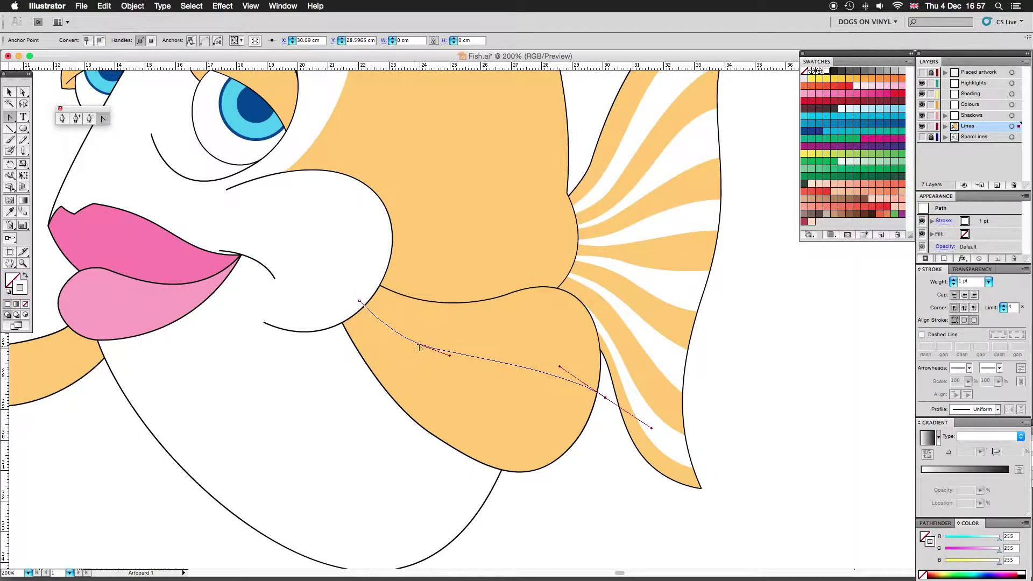
Draw two curved Pen lines across the lower fin.
key("p")
left_click(431, 347, "super")
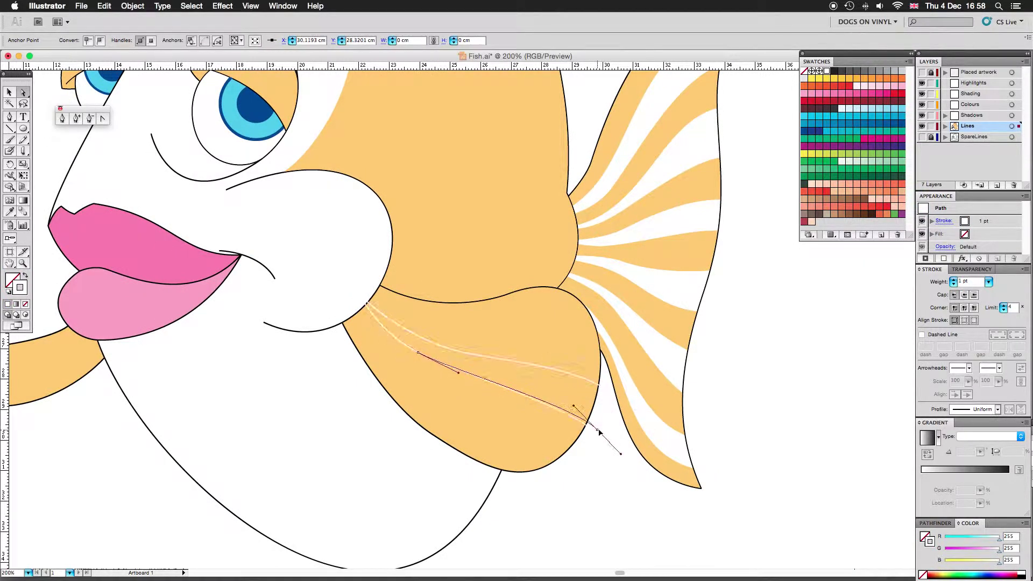
key("shift+super+a")
left_click_drag(419, 401, 451, 424)
left_click_drag(553, 472, 581, 504)
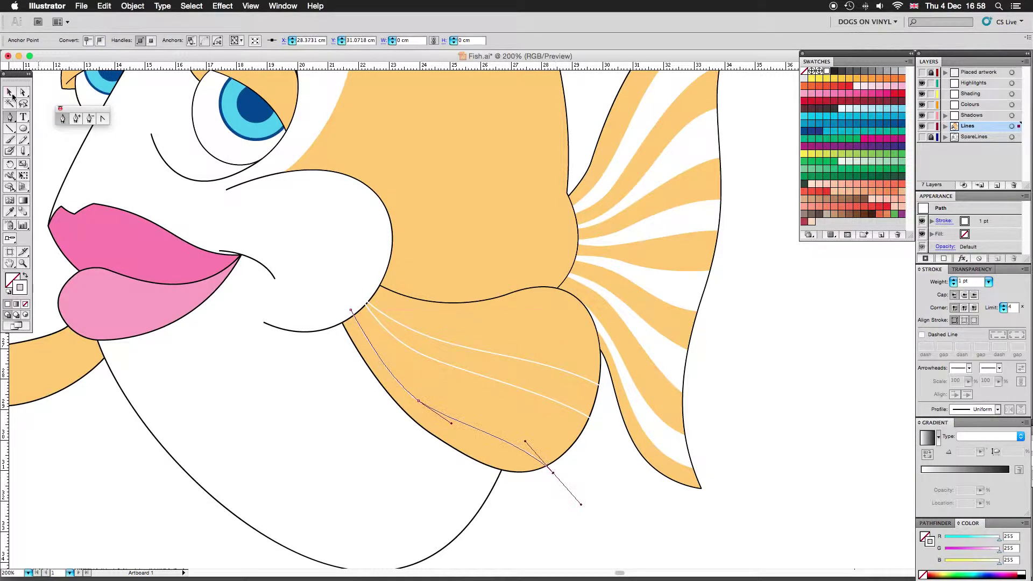
left_click_drag(584, 449, 586, 462)
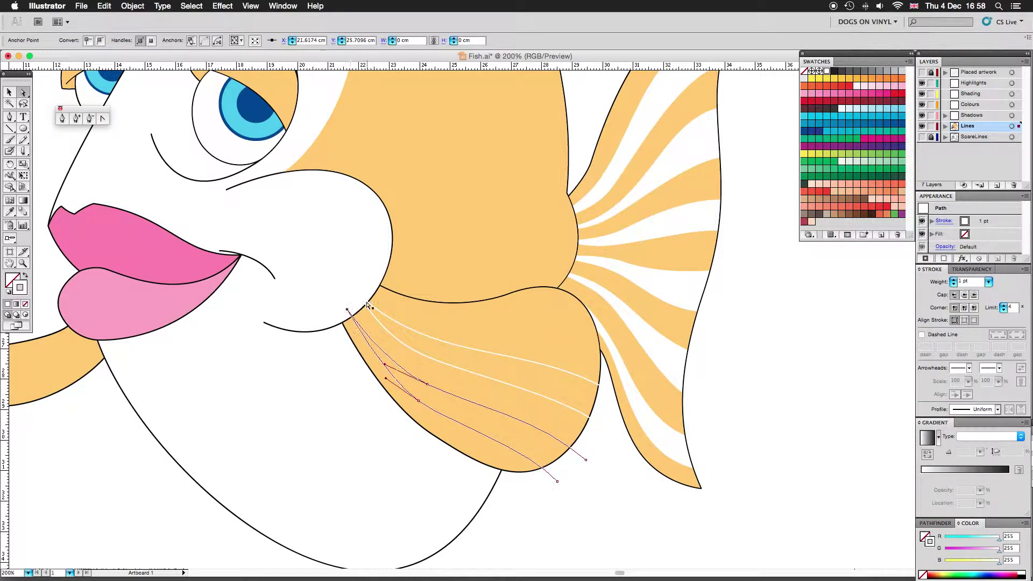
key("shift+super+a")
left_click_drag(447, 319, 479, 321)
left_click_drag(595, 307, 617, 329)
left_click_drag(447, 319, 449, 314)
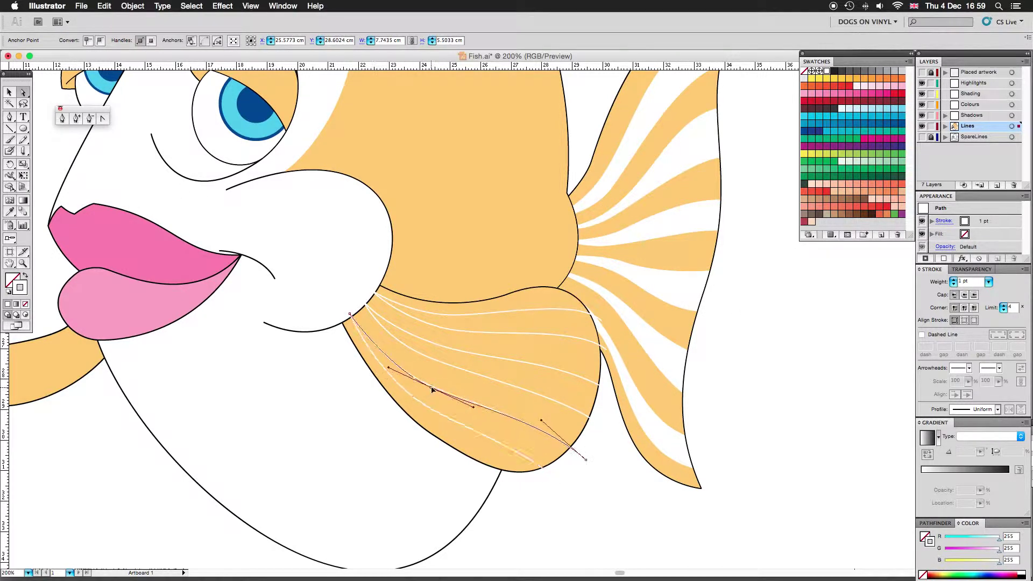
Divide the lower fin and its lines into stripes with Pathfinder Divide.
key("shift+super+a")
key("v")
left_click_drag(344, 309, 524, 493)
left_click(935, 523)
left_click(926, 566)
key("shift+super+a")
Start a curved Pen line across the small fin under the lips.
key("super+0")
key("super+equal")
key("super+equal")
key("super+equal")
key("super+equal")
key("super+equal")
key("p")
left_click(102, 335)
left_click_drag(368, 267, 463, 196)
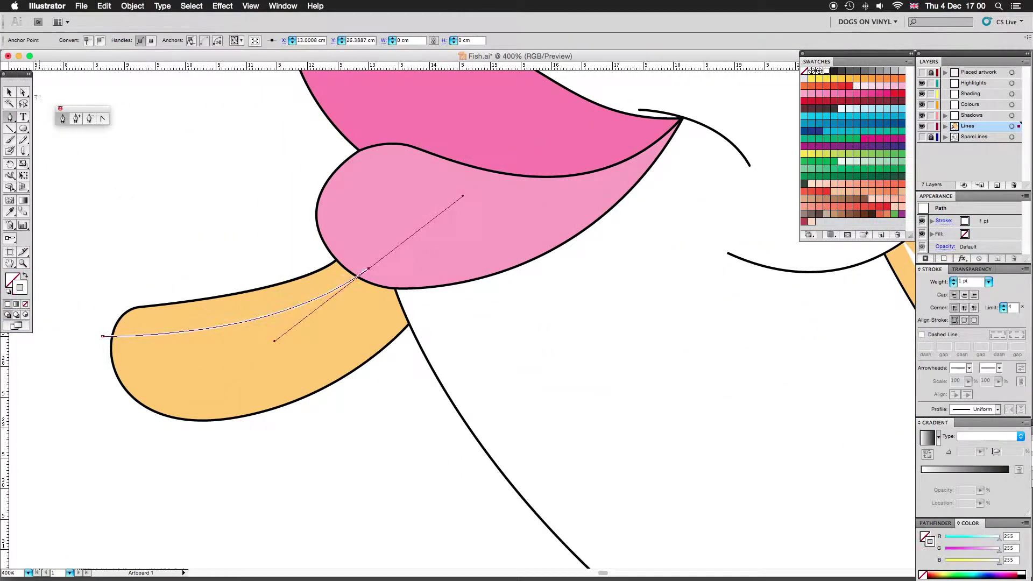
Draw several curved lines across the small fin beneath the lips.
scroll(430, 323, "left", 5)
left_click(313, 358)
mouse_move(575, 267)
left_mouse_down()
mouse_move(645, 229)
mouse_move(638, 226)
left_mouse_up()
left_click(315, 385)
left_click_drag(318, 377, 323, 393)
left_click(322, 409)
left_click(347, 422)
left_click(63, 118)
left_click_drag(673, 200, 624, 221)
Add a curve along the small fin's bottom edge and adjust its anchor.
key("a")
key("Return")
key("Escape")
key("p")
left_click_drag(442, 424, 294, 463)
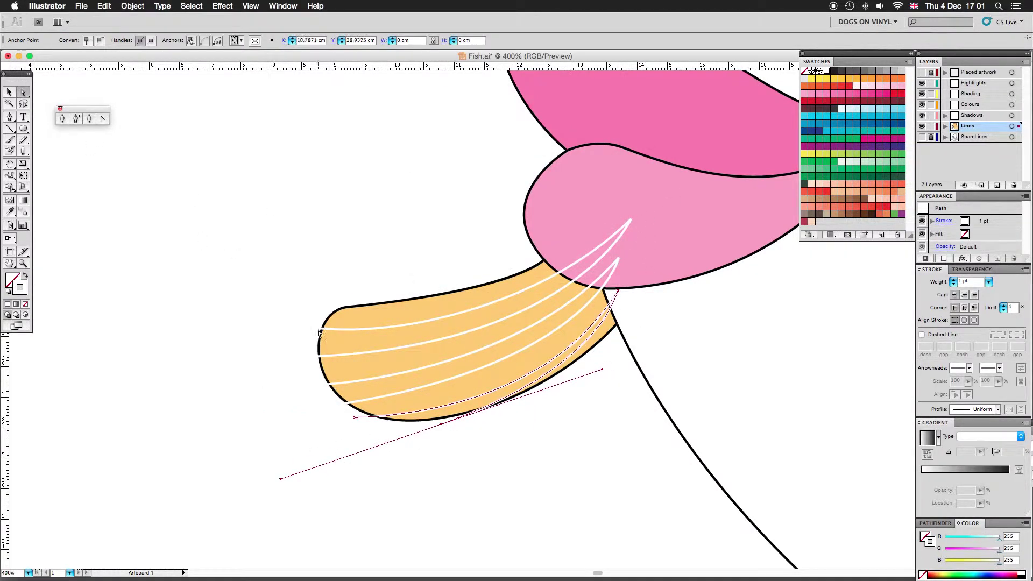
left_click(363, 424)
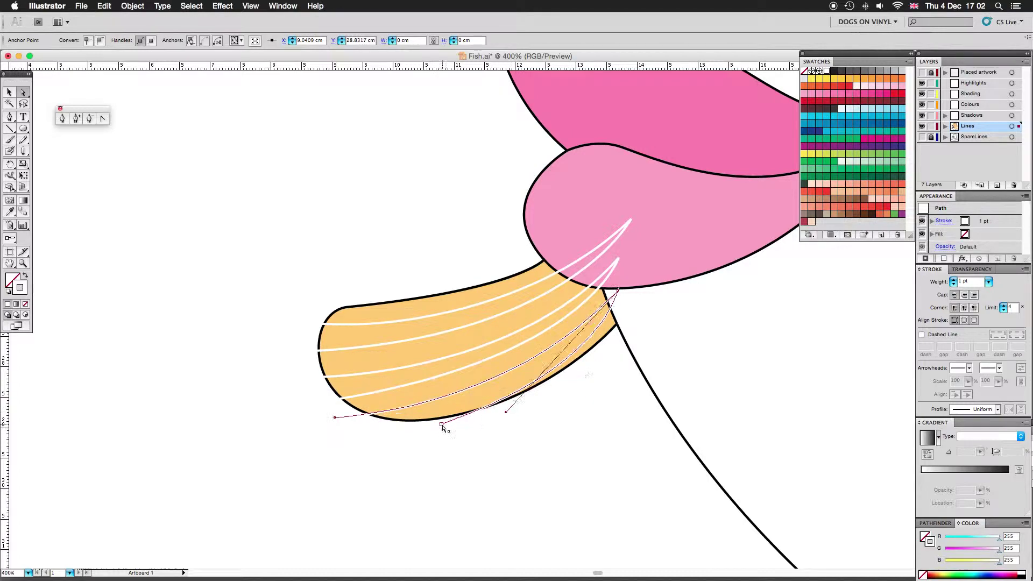
Divide the small fin and its lines into stripes.
key("v")
left_click(427, 364)
key("ctrl+shift+bracketleft")
key("ctrl+shift+a")
key("ctrl+0")
key("ctrl+equal")
key("ctrl+equal")
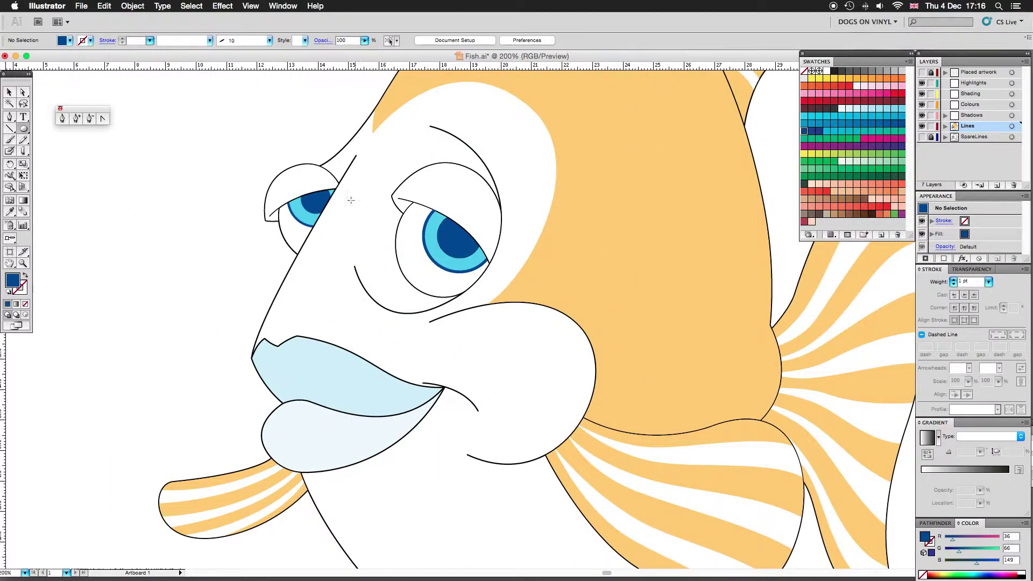
Add small white highlight circles to the left and right pupils.
key("ctrl+equal")
mouse_move(318, 250)
left_mouse_down()
mouse_move(354, 285)
mouse_move(356, 304)
left_mouse_up()
left_click_drag(336, 268, 628, 315)
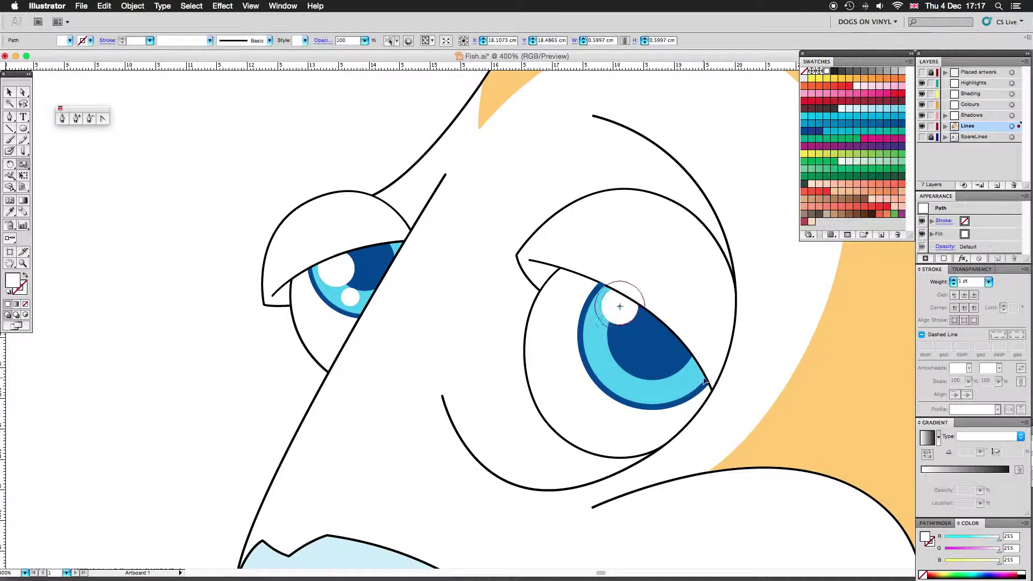
Give the large eye circles a gradient fill with Soft Light blending.
left_click(417, 261)
left_click(584, 334, "shift")
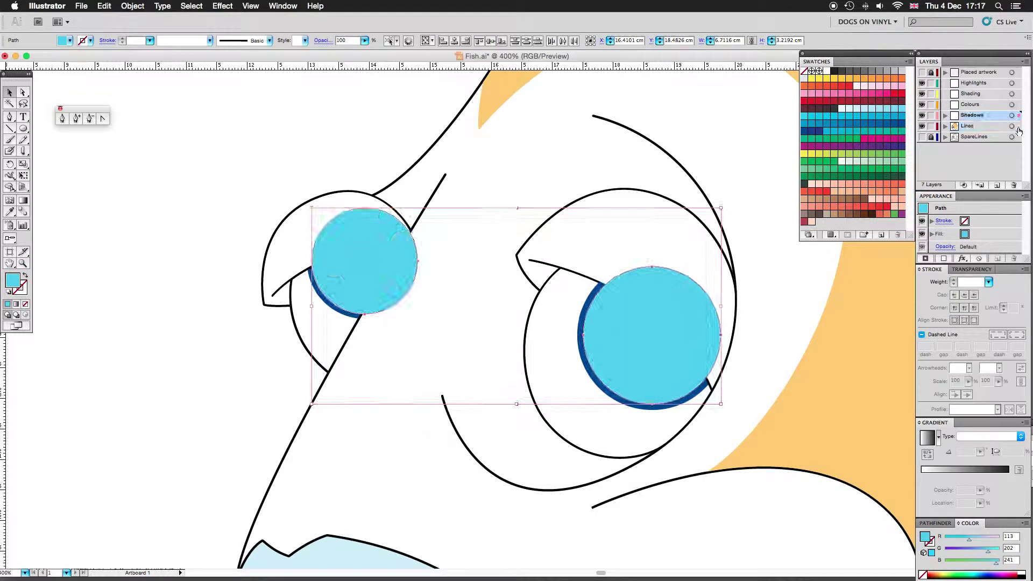
key("period")
left_click(323, 41)
left_click(242, 51)
key("Escape")
Angle each eye's gradient with the Gradient tool, left toward upper right.
left_click(371, 221)
key("g")
left_click_drag(322, 276, 398, 201)
left_click(667, 301, "ctrl")
left_click_drag(603, 312, 694, 388)
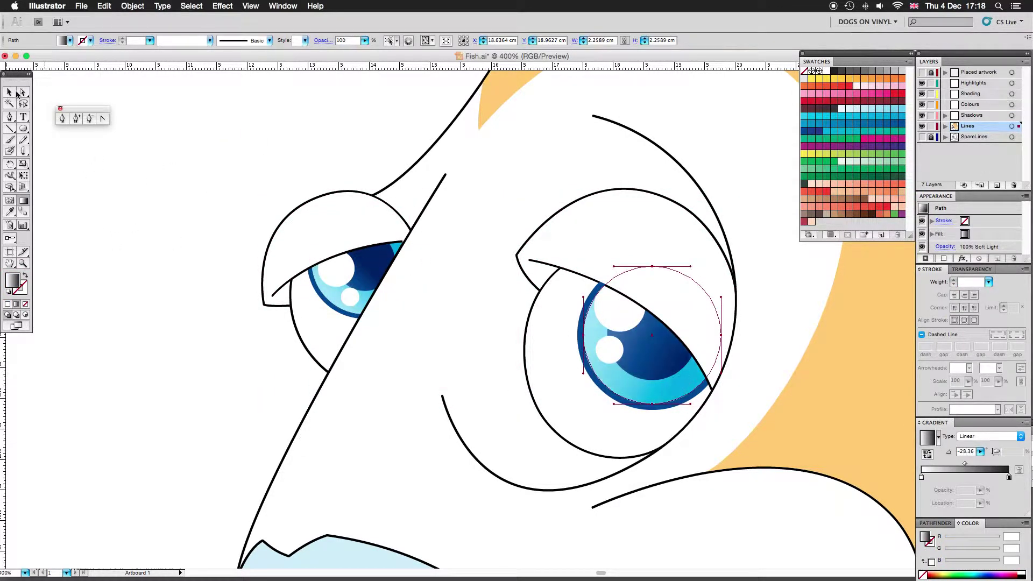
Fill the face shape with light blue.
key("ctrl+0")
key("ctrl+shift+a")
key("ctrl+plus")
key("ctrl+minus")
left_click(409, 457)
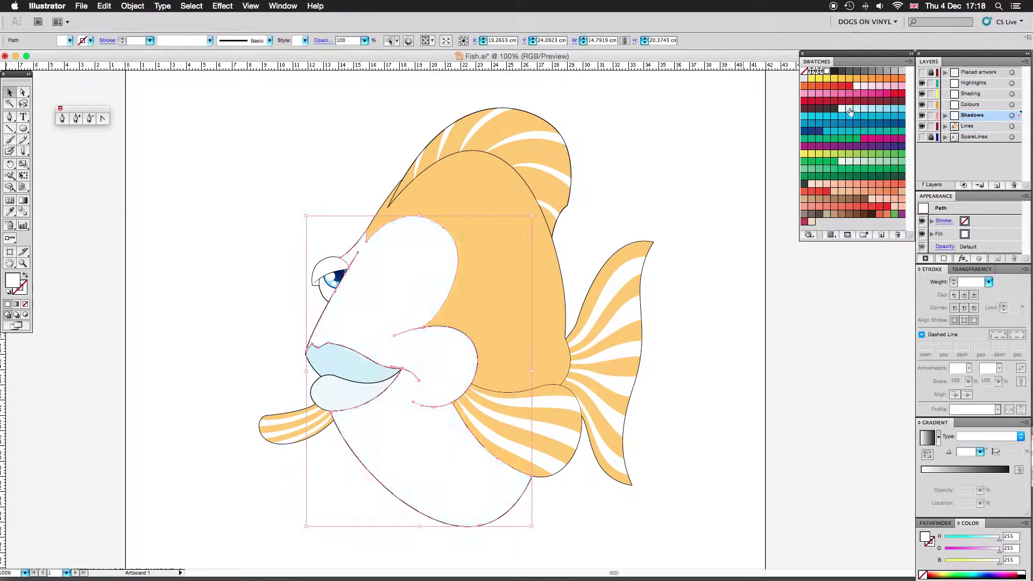
Set the face to Multiply blending and sketch a shading line across the lower face.
left_click(323, 40)
left_click(23, 151)
key("ctrl+plus")
scroll(377, 269, "down", 3)
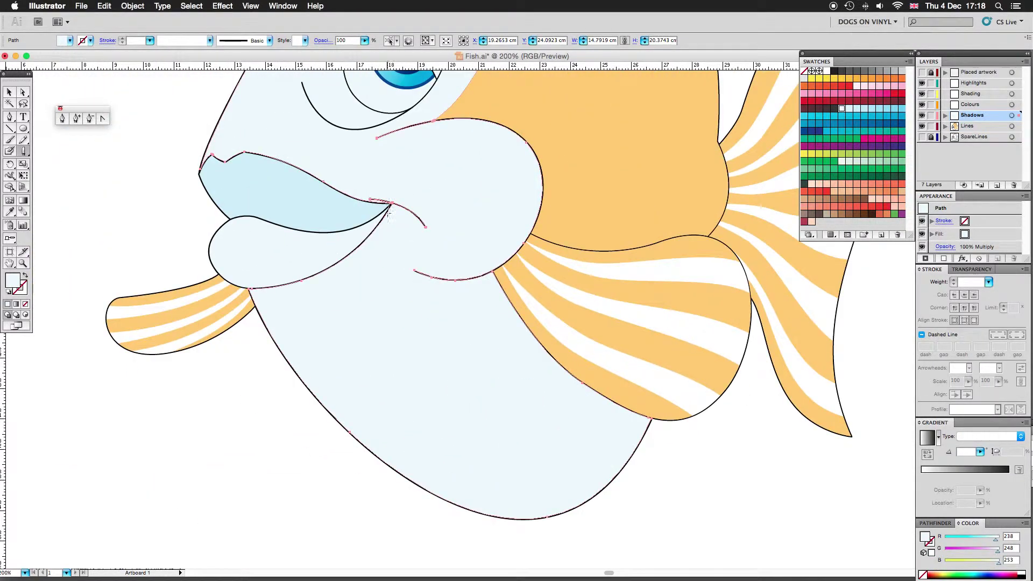
left_click_drag(256, 306, 399, 170)
scroll(406, 174, "down", 3)
scroll(406, 173, "right", 2)
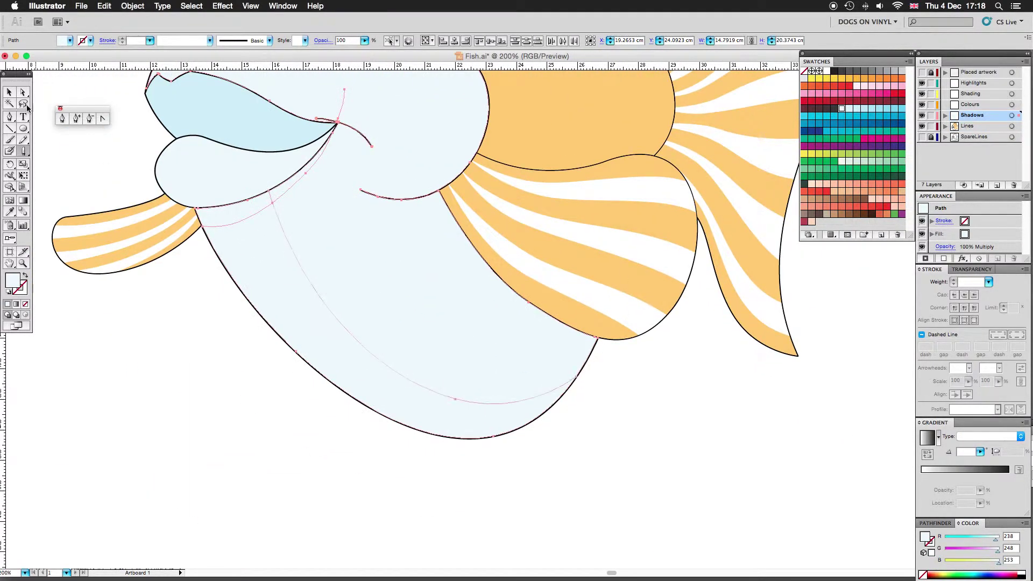
scroll(387, 307, "up", 3)
scroll(387, 306, "left", 2)
scroll(398, 269, "up", 2)
scroll(402, 210, "up", 5)
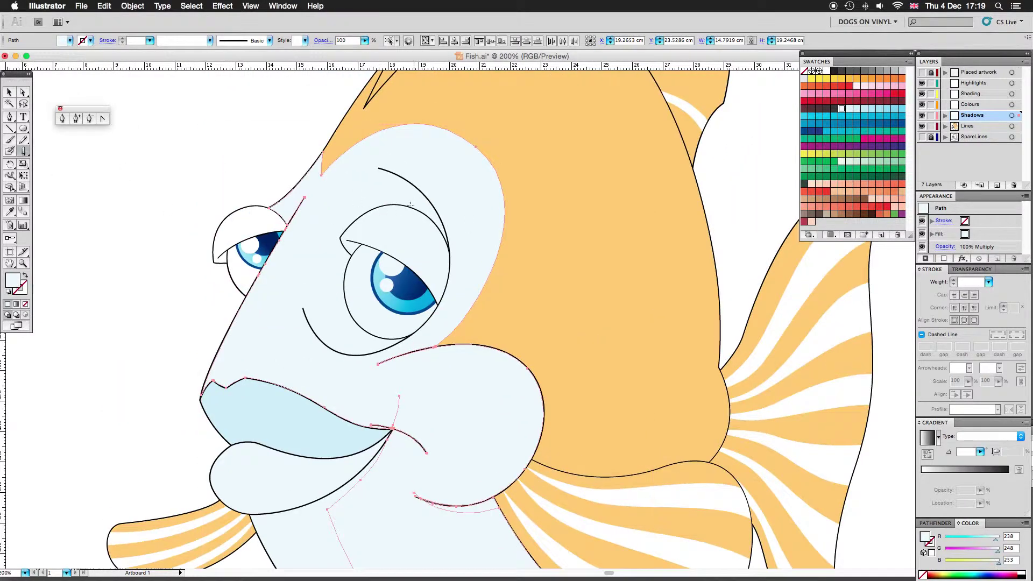
key("ctrl+minus")
key("ctrl+minus")
key("ctrl+plus")
key("ctrl+plus")
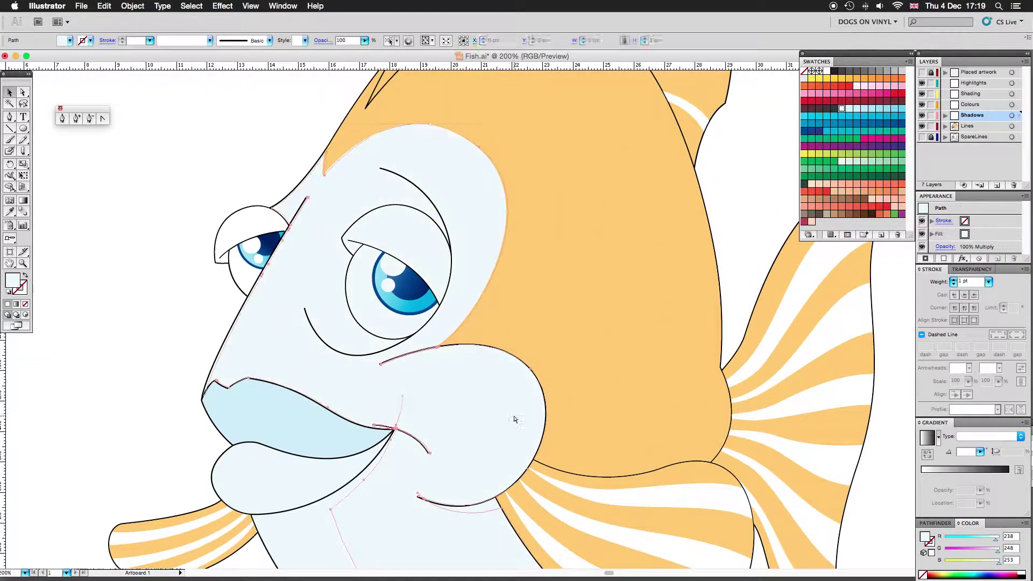
scroll(516, 419, "down", 3)
Duplicate the path under the mouth with Copy and Paste in Front.
left_click(419, 391)
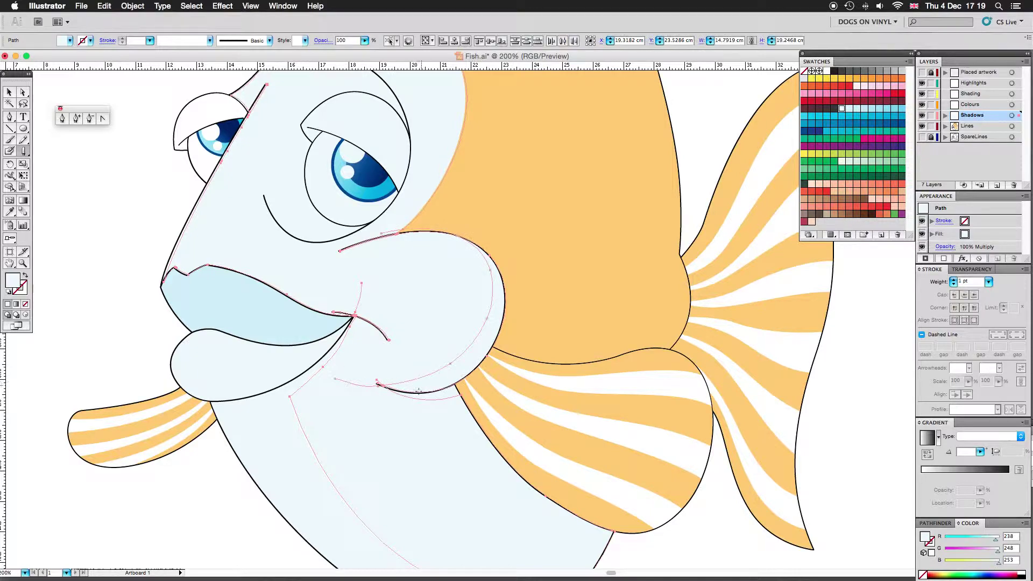
scroll(322, 306, "up", 2)
key("super+c")
key("super+f")
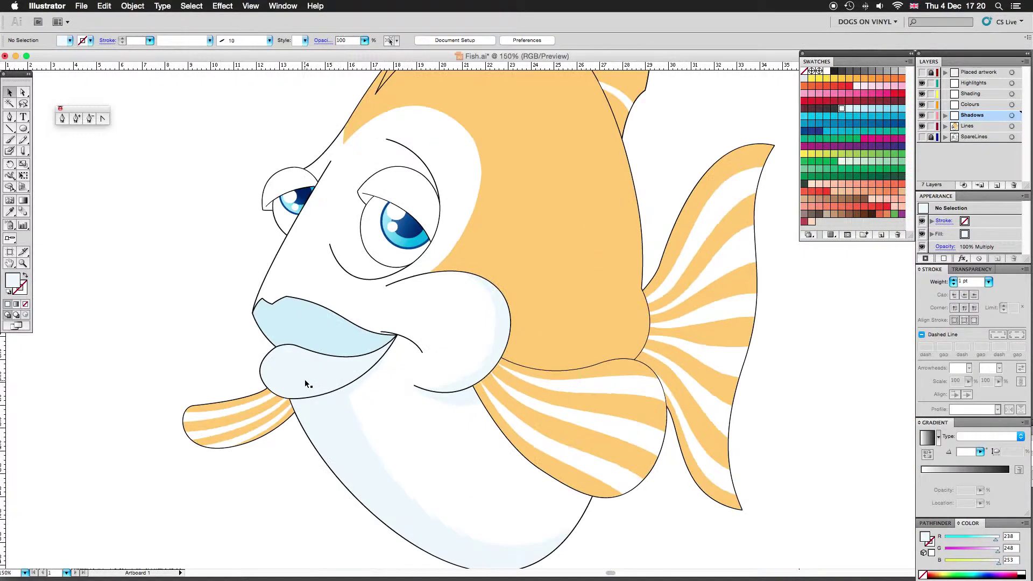
key("super+shift+a")
key("super+equal")
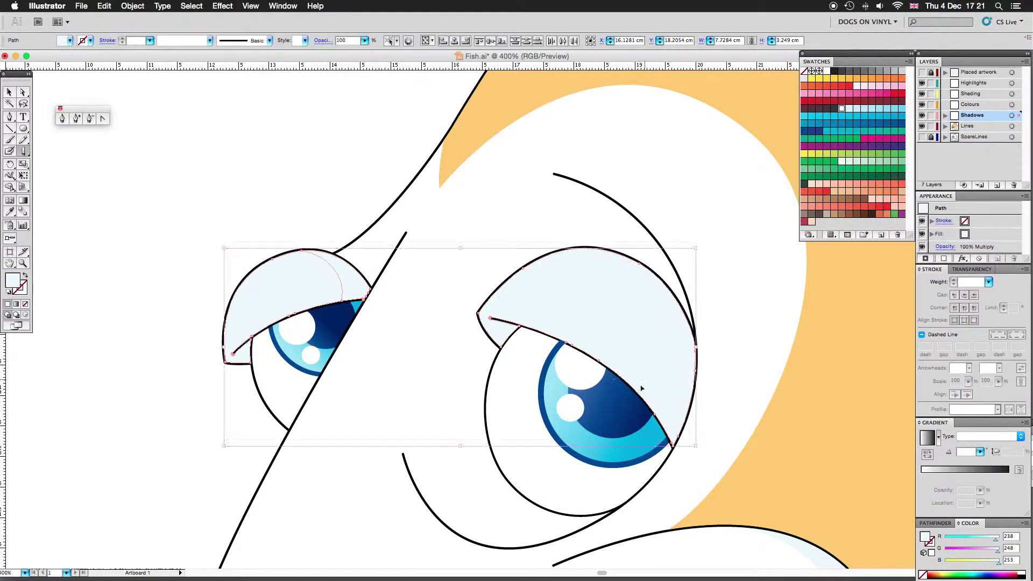
Move anchors of the eyelid shading so it hugs the lid edge.
key("super+equal")
key("a")
left_click(437, 248)
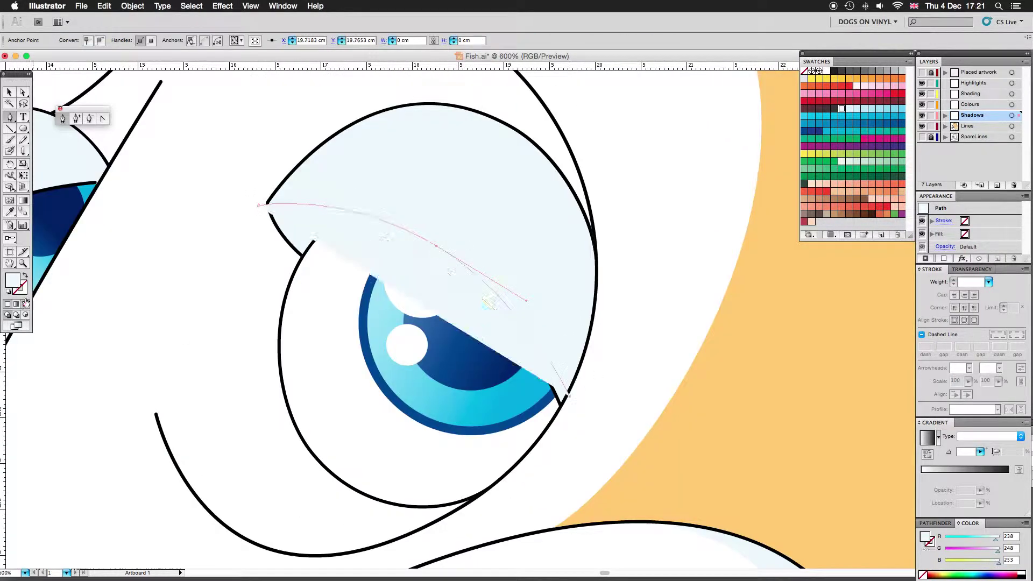
key("v")
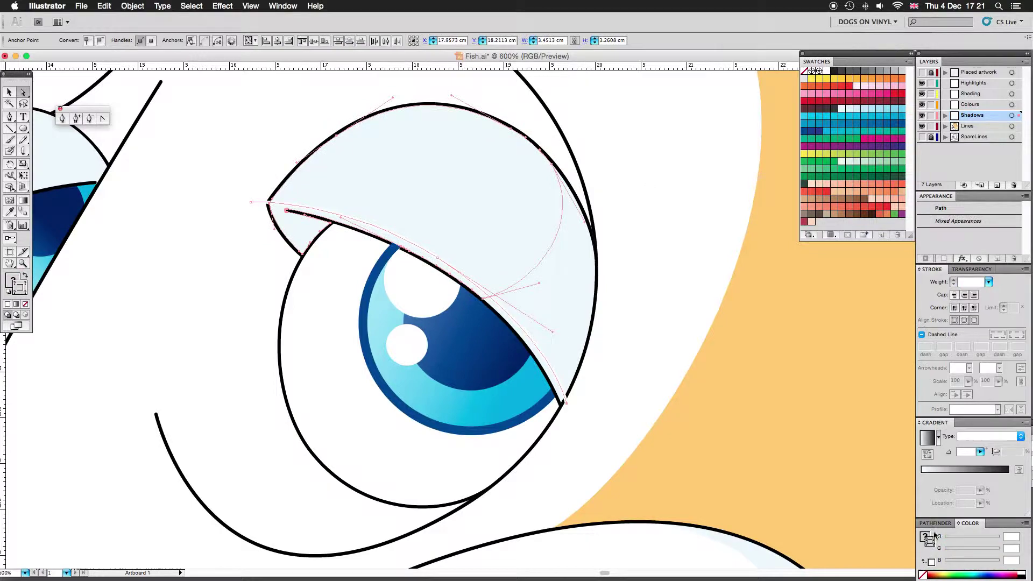
key("super+shift+a")
key("super+minus")
key("super+minus")
scroll(153, 200, "up", 3)
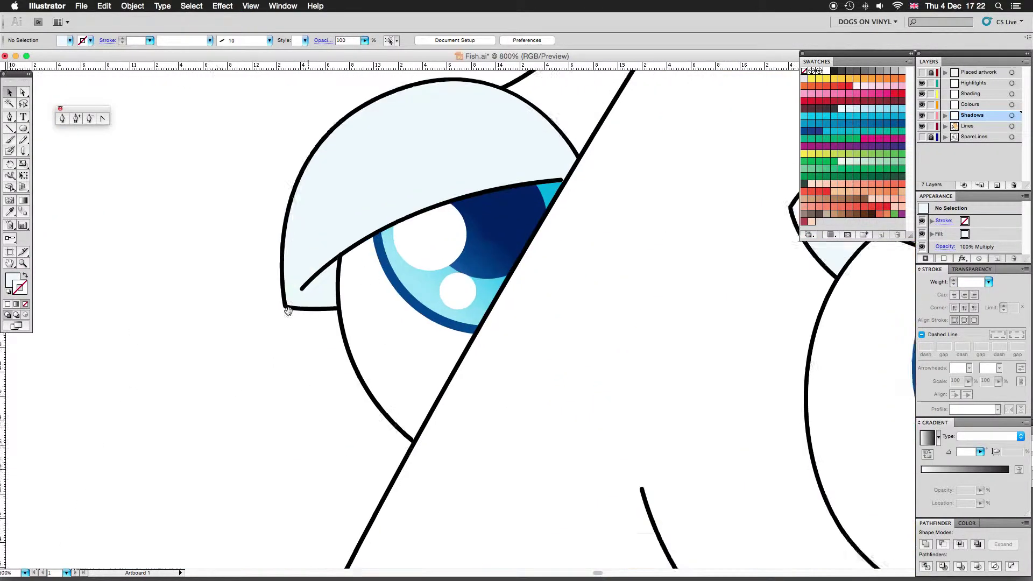
Draw a curved line across the left eyelid and swap its fill to stroke.
left_click_drag(572, 322, 747, 316)
key("shift+x")
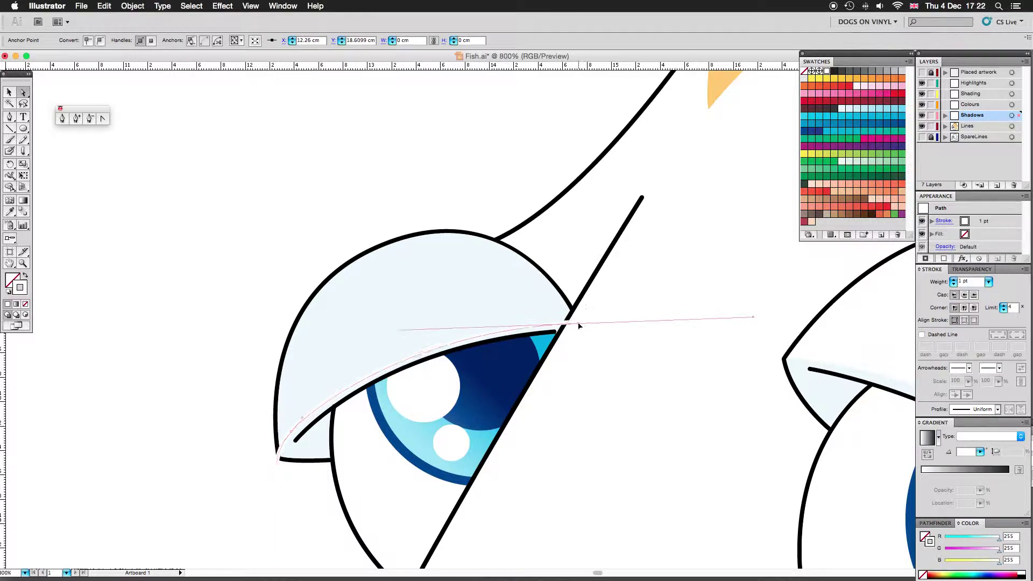
key("v")
key("super+shift+a")
key("super+1")
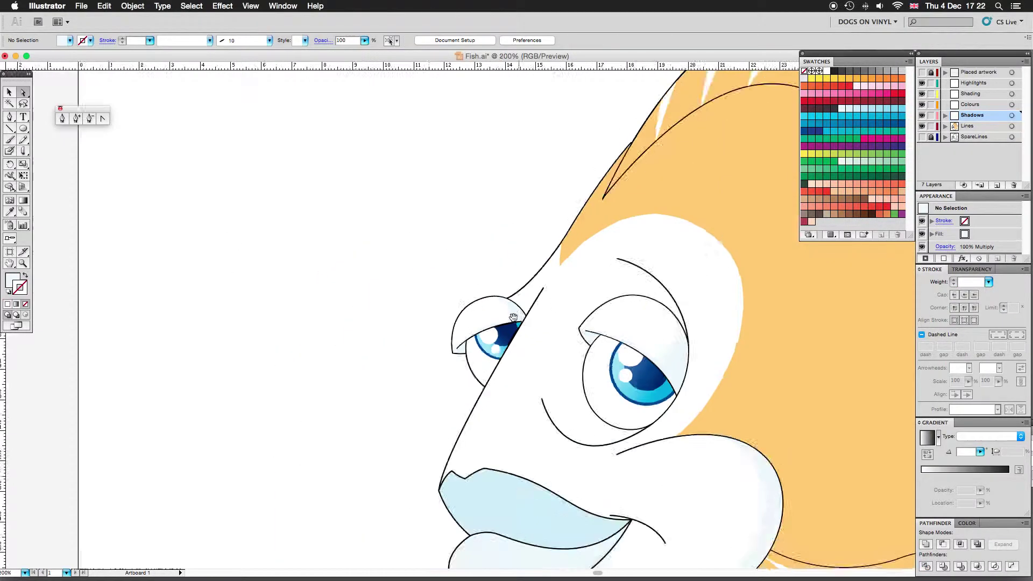
scroll(402, 424, "up", 3)
scroll(535, 375, "down", 3)
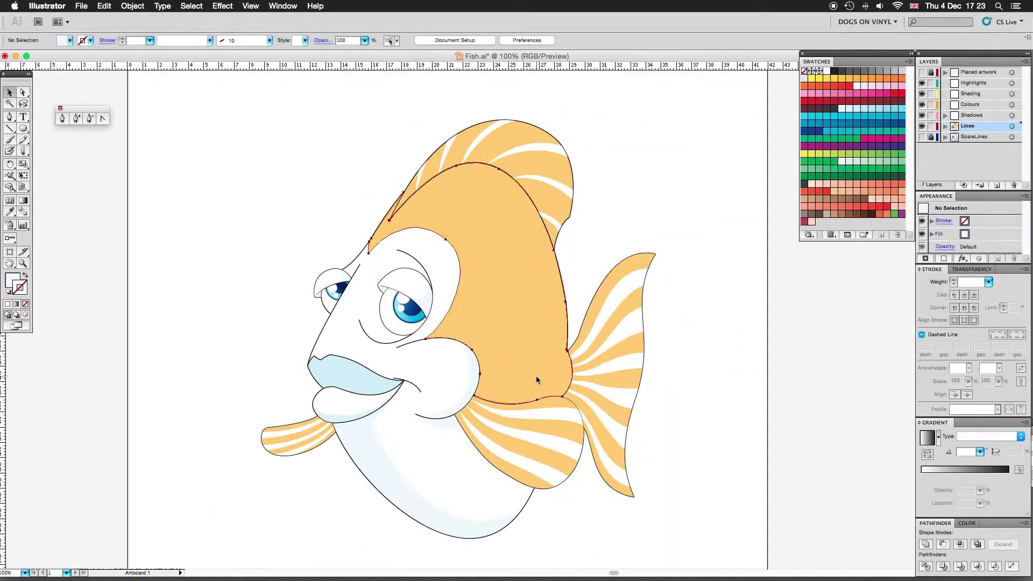
Set the orange body shadow to Multiply at 50% opacity.
left_click(535, 376)
scroll(535, 376, "up", 2)
left_click(323, 41)
left_click(263, 47)
type("0")
key("Return")
scroll(457, 302, "down", 2)
scroll(457, 302, "right", 2)
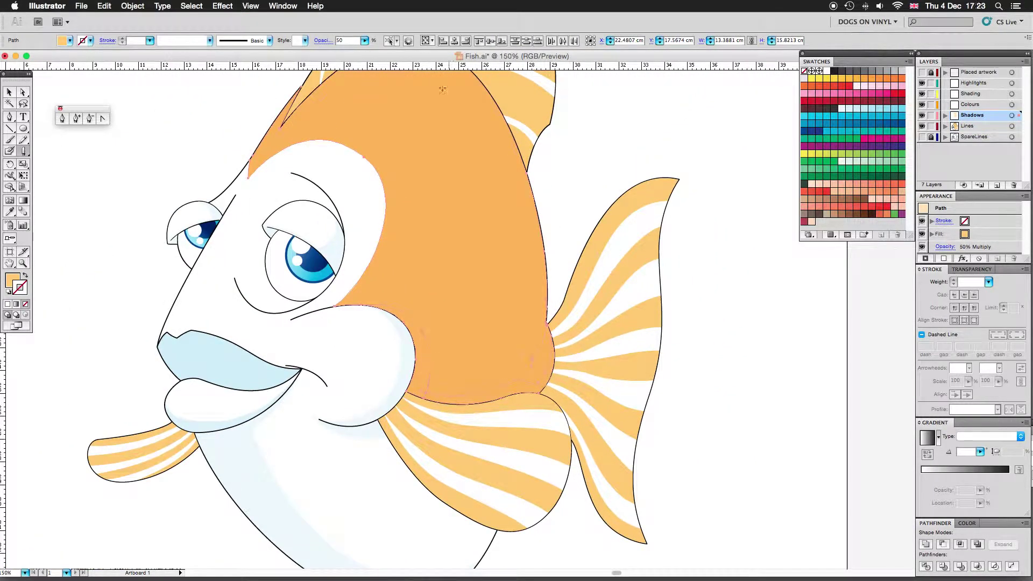
scroll(502, 150, "up", 3)
scroll(503, 150, "right", 2)
key("super+shift+a")
Adjust the shadow's anchors where the body meets the fin.
key("a")
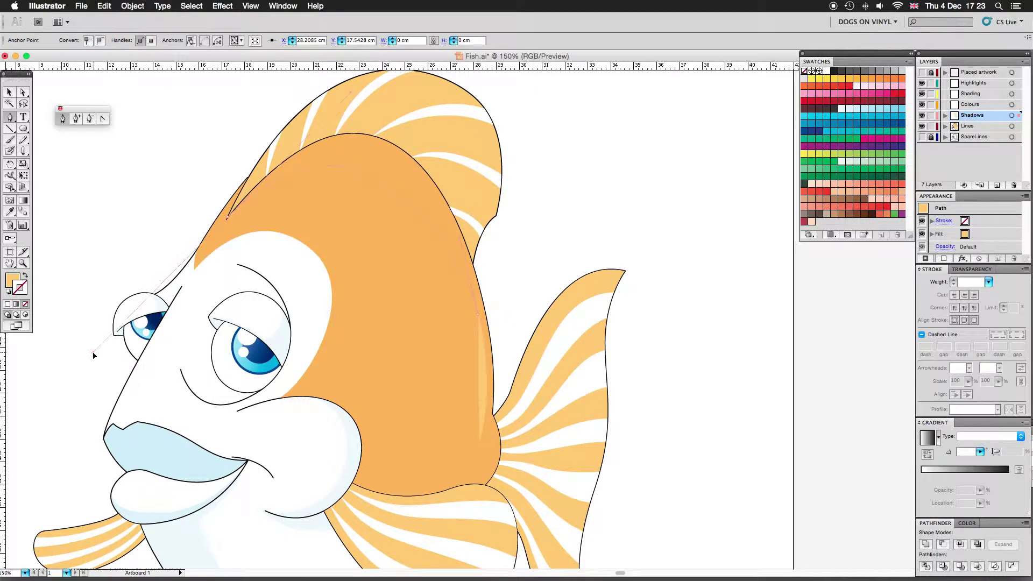
left_click(226, 221)
key("super+equal")
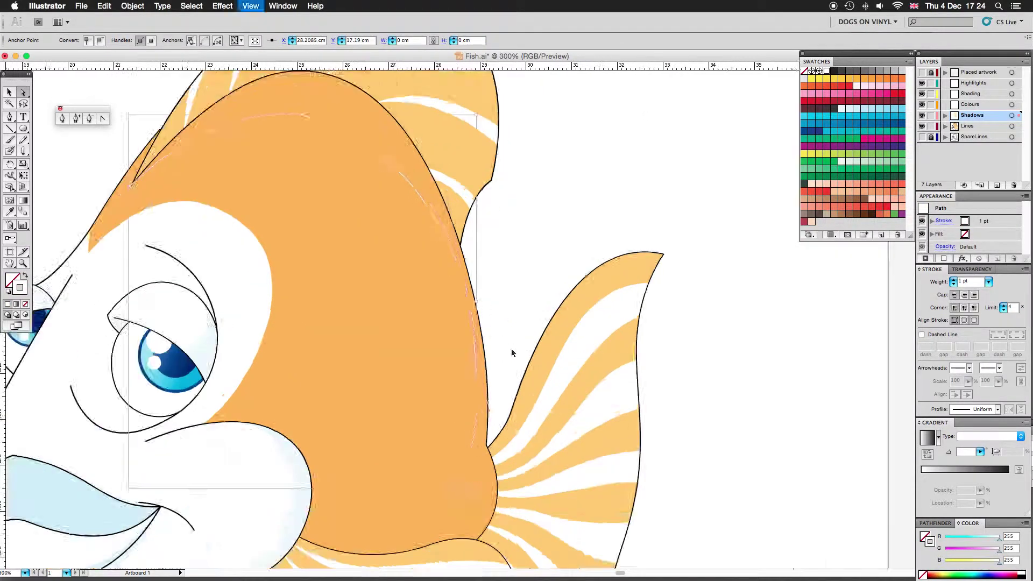
key("super+equal")
left_click(455, 347)
key("super+shift+a")
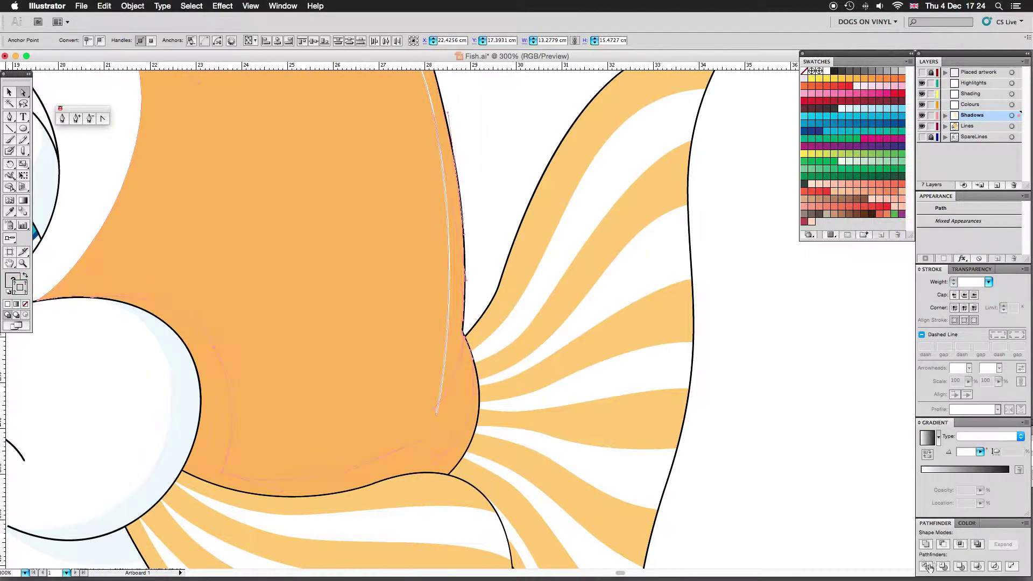
key("super+minus")
key("super+minus")
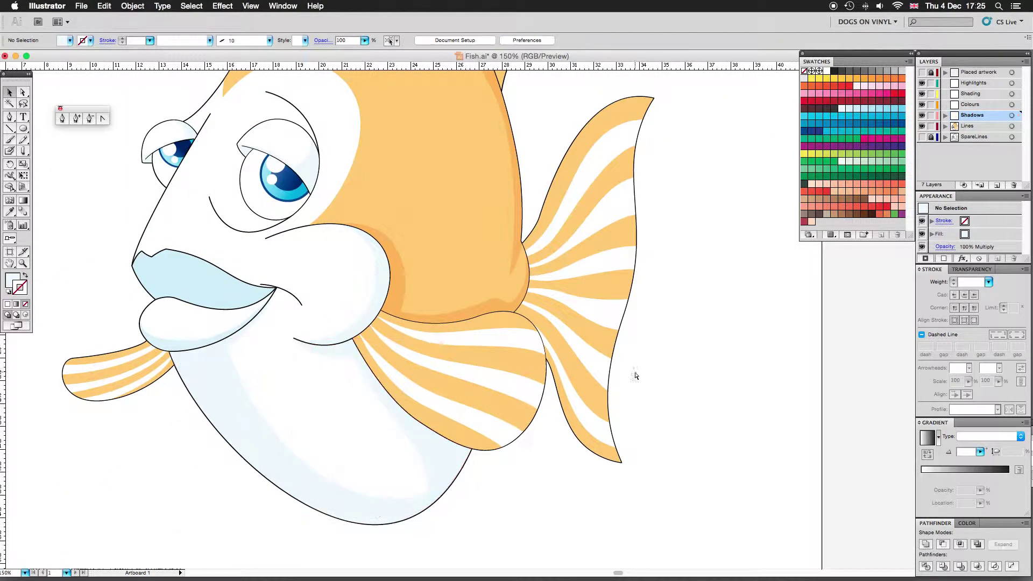
scroll(634, 369, "up", 5)
scroll(660, 341, "left", 5)
left_click(1018, 127)
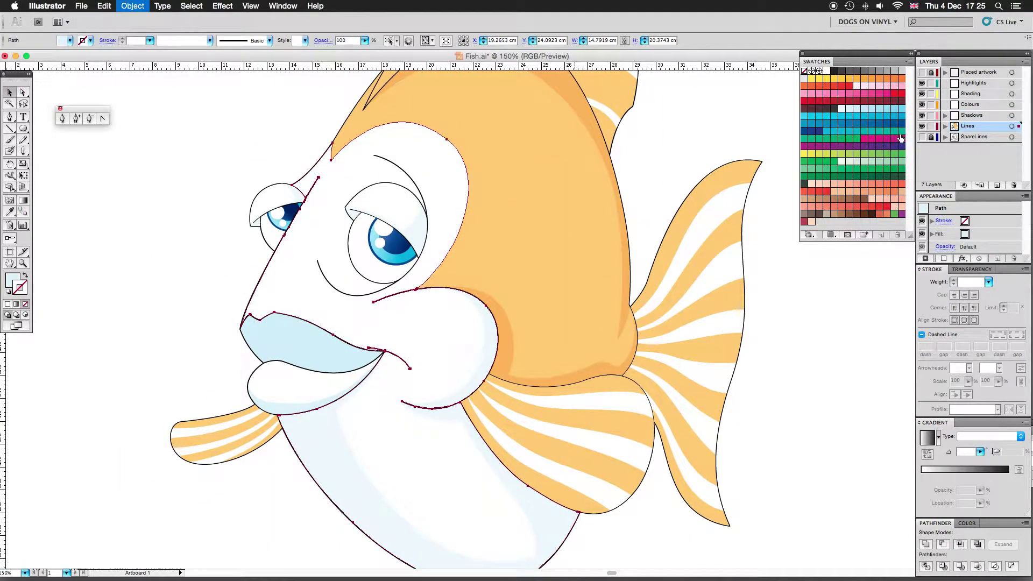
Move the anchors of the pale face shading below the eye.
key("super+equal")
key("super+equal")
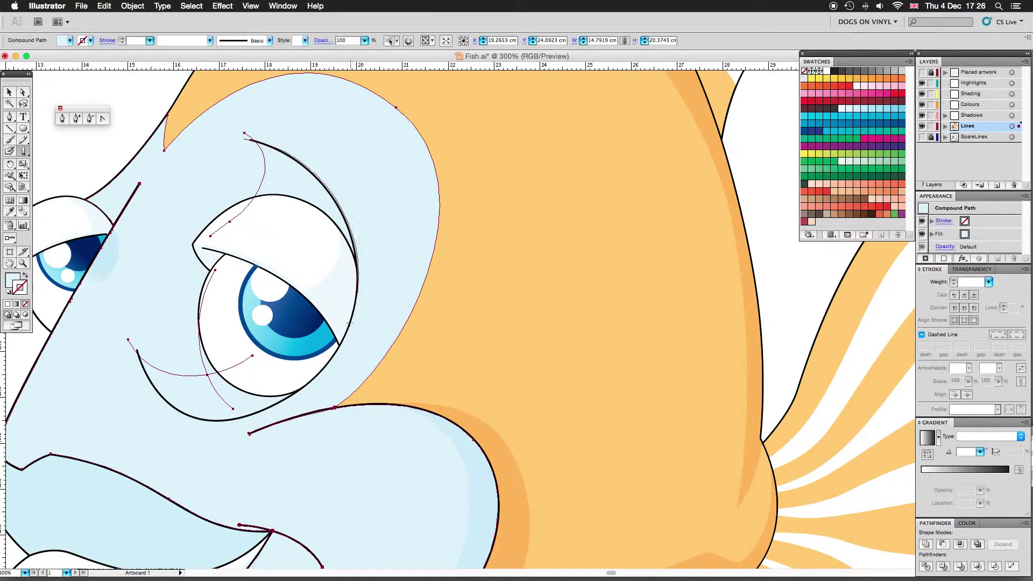
left_click(216, 247)
key("a")
key("super+equal")
left_click(325, 411)
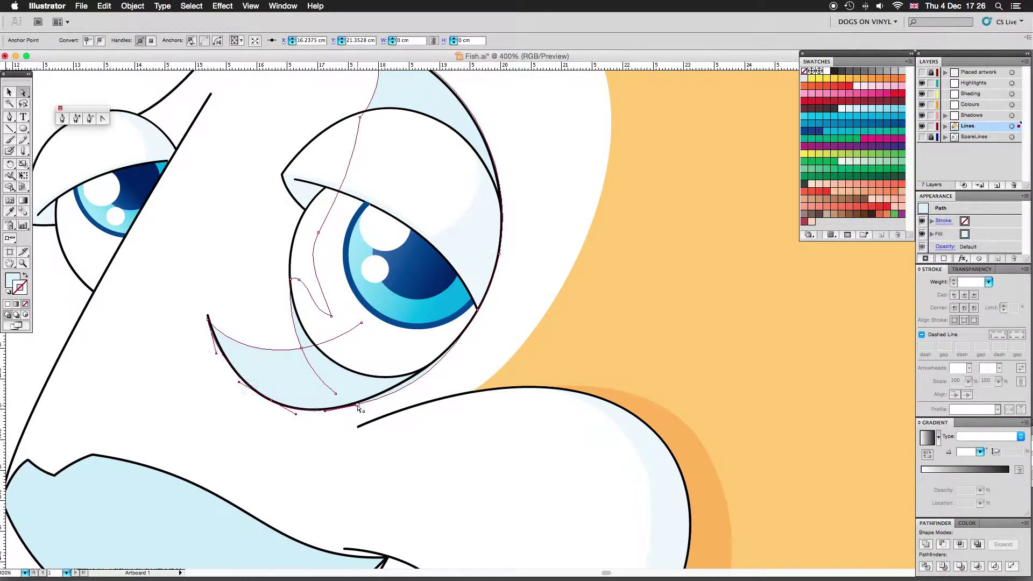
scroll(483, 188, "up", 4)
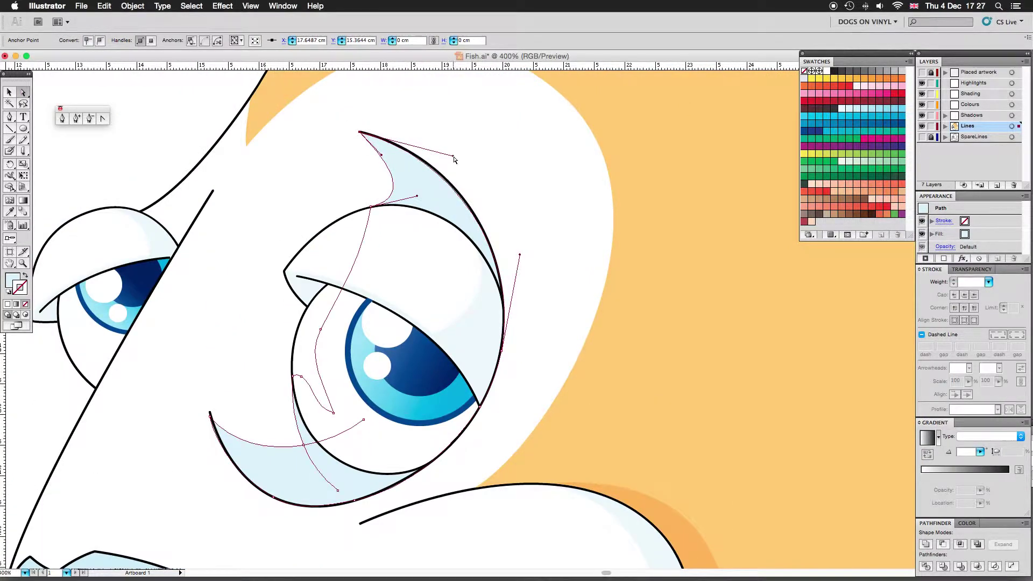
Draw a light-blue shading shape beside the nose line.
key("super+shift+a")
key("super+minus")
key("p")
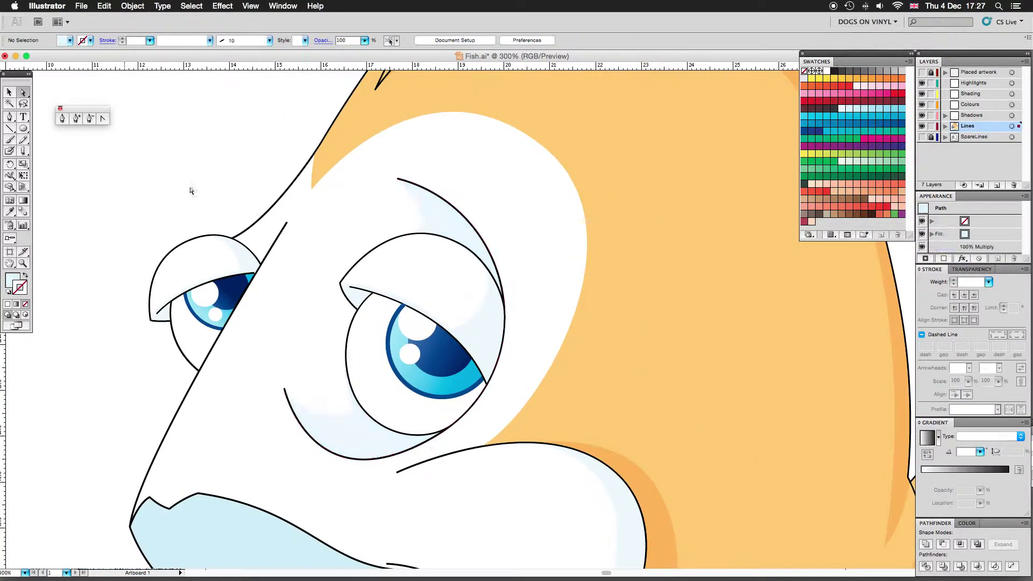
key("super+equal")
key("super+equal")
left_click(267, 312)
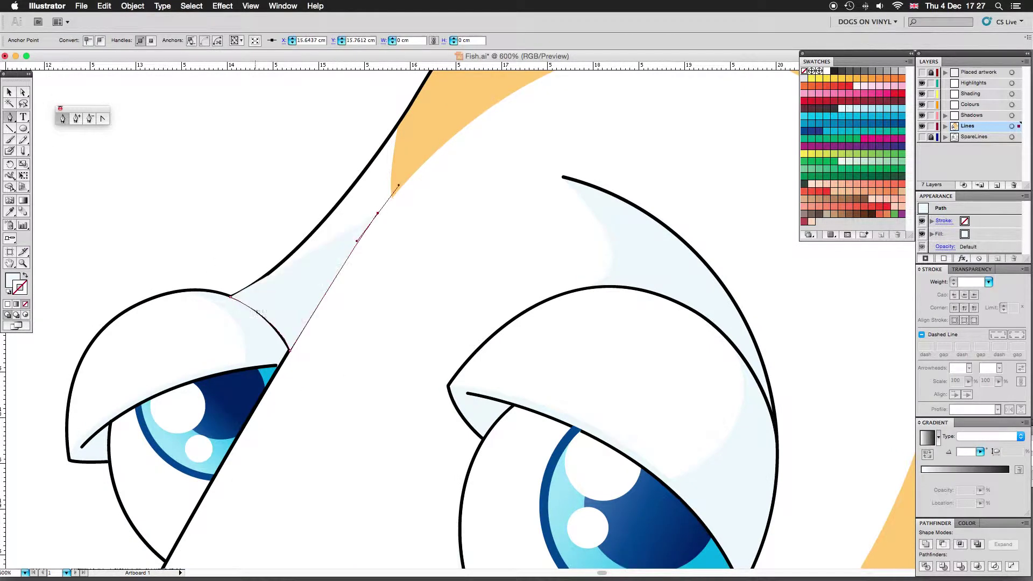
left_click(11, 93)
Fill both eye whites light grey at 50% opacity.
key("super+minus")
key("super+minus")
key("super+minus")
left_click(377, 280)
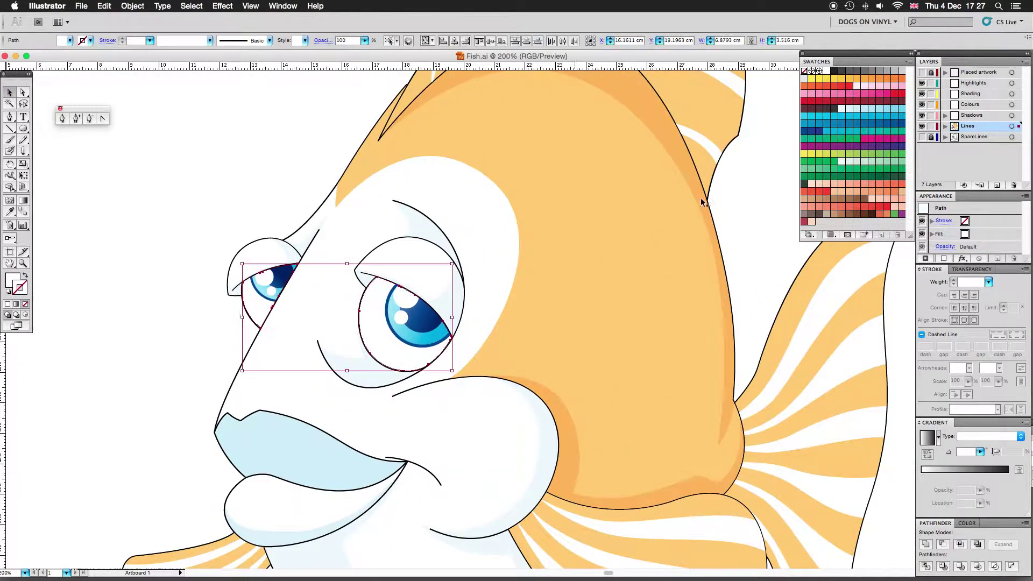
left_click(404, 323)
left_click(902, 71)
left_click(323, 41)
left_click(236, 65)
type("50")
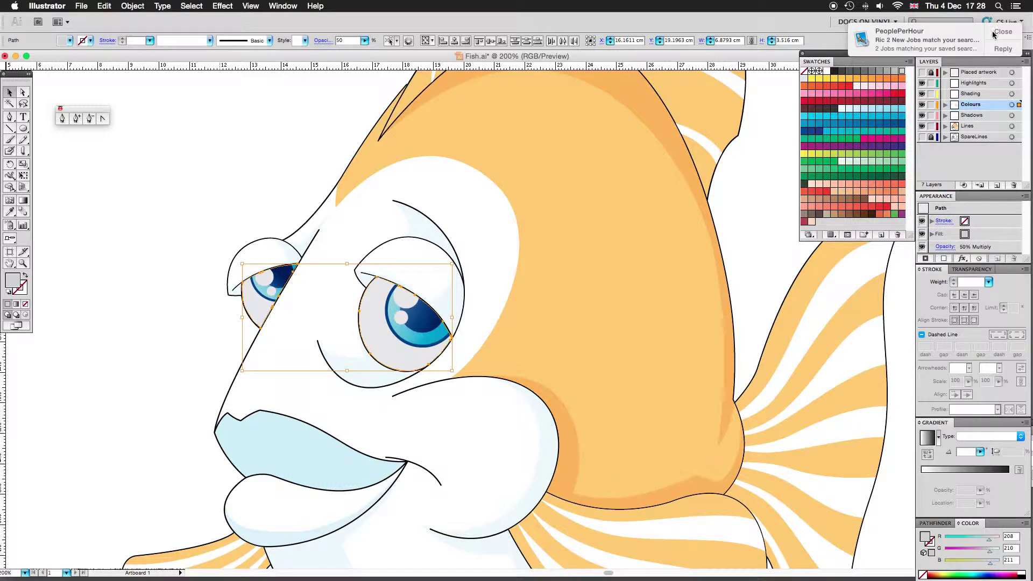
key("super+equal")
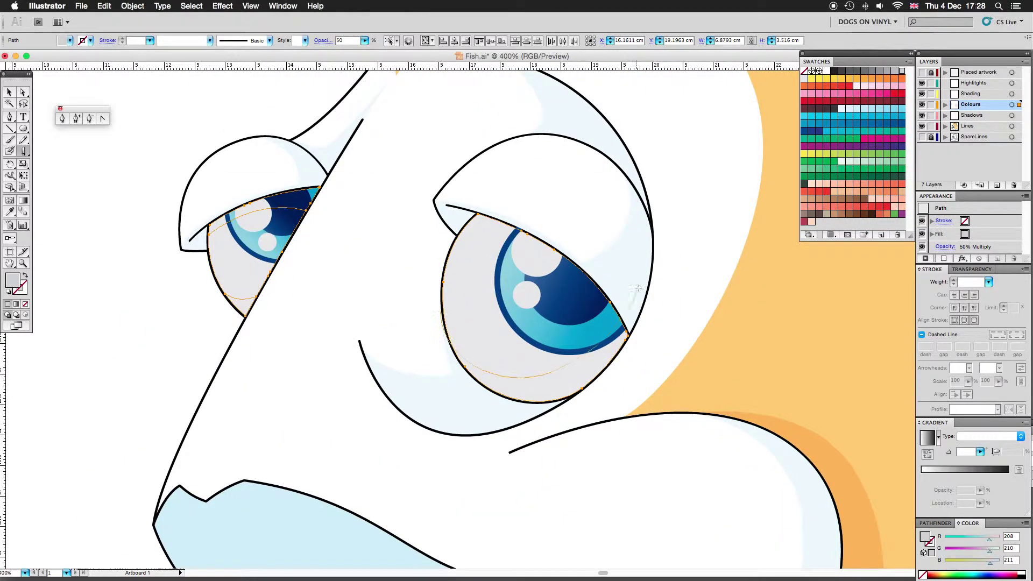
key("v")
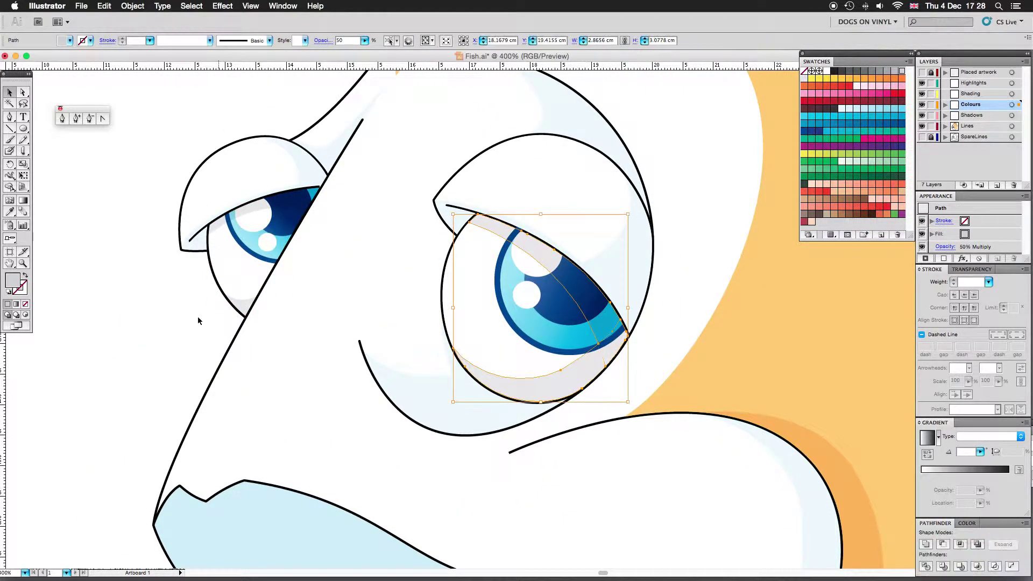
key("super+minus")
key("super+minus")
key("super+minus")
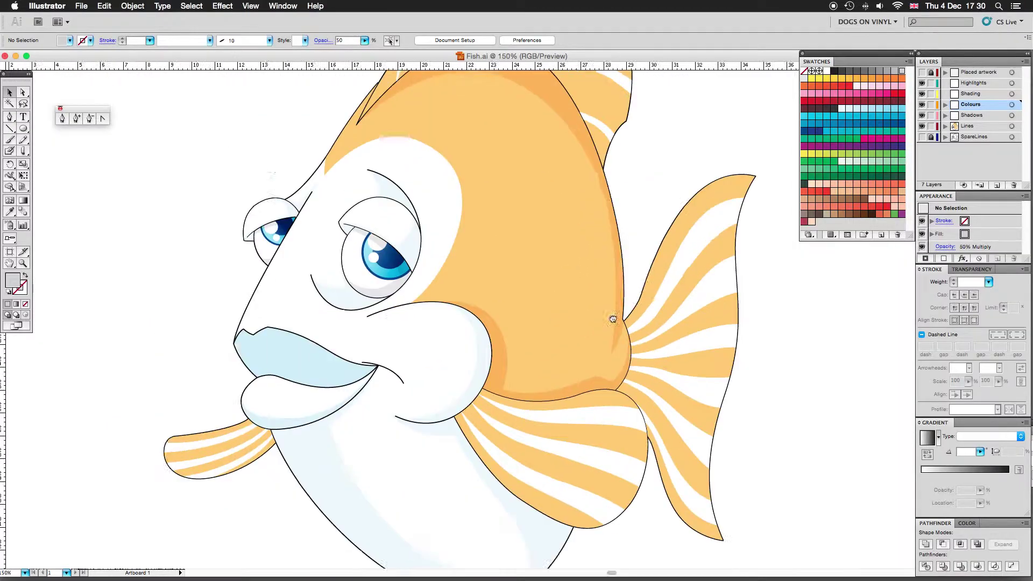
key("super+equal")
key("super+equal")
Set the lower fin shading to 50% opacity.
left_click(263, 303)
left_click(323, 41)
left_click(265, 52)
type("50")
key("Return")
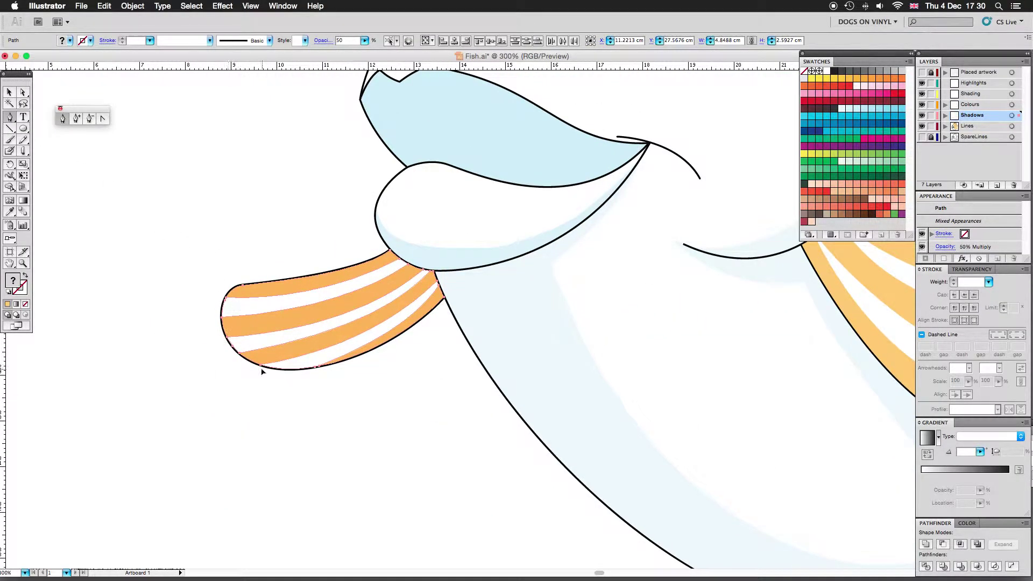
Draw a curved path from the fin's lower edge up along the fin.
left_click(262, 372)
left_click_drag(220, 306, 280, 255)
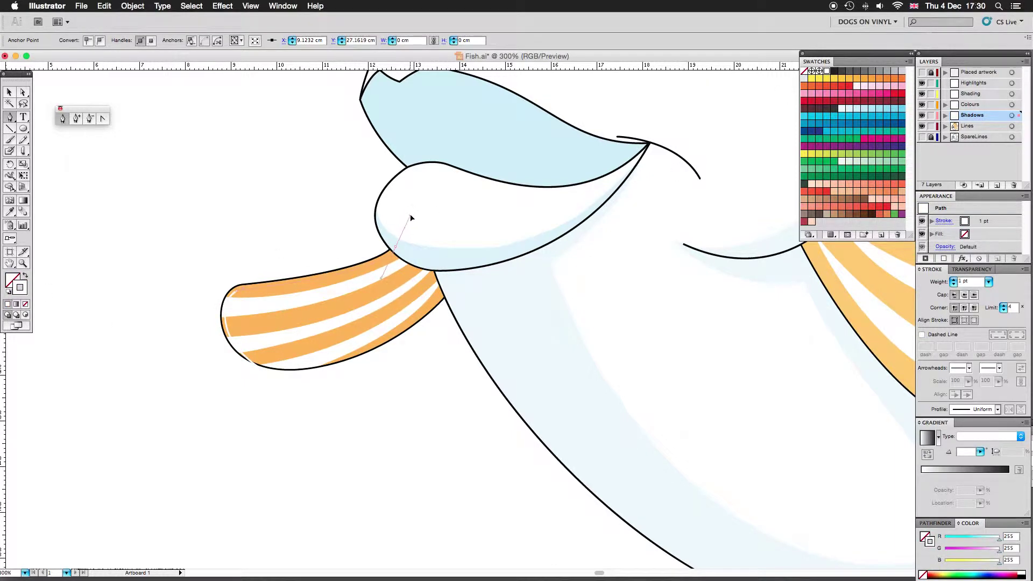
key("super+equal")
key("super+equal")
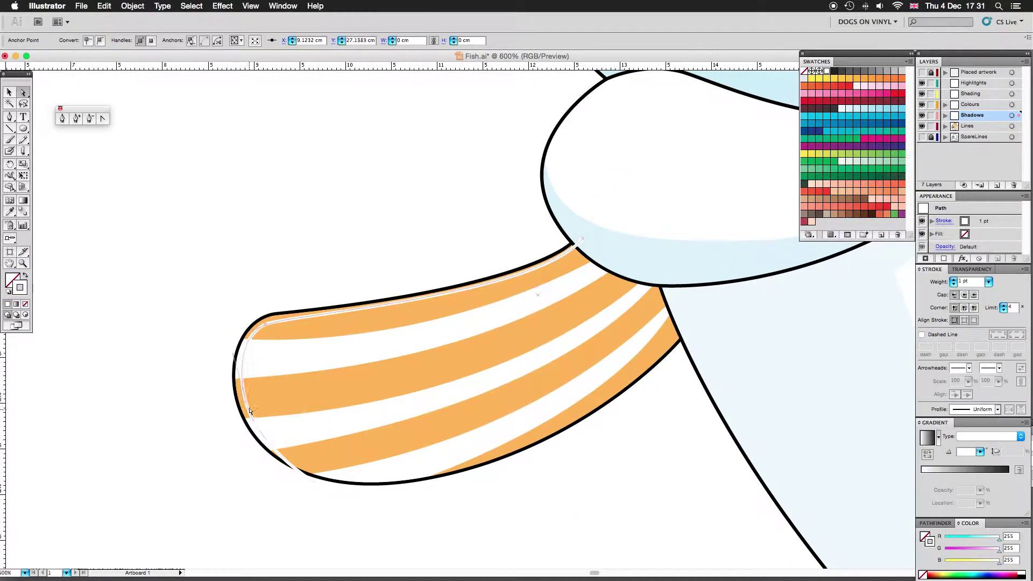
Select the white fin stripes and try a light-blue fill, then revert it.
left_click(405, 477, "shift")
left_click(452, 417, "shift")
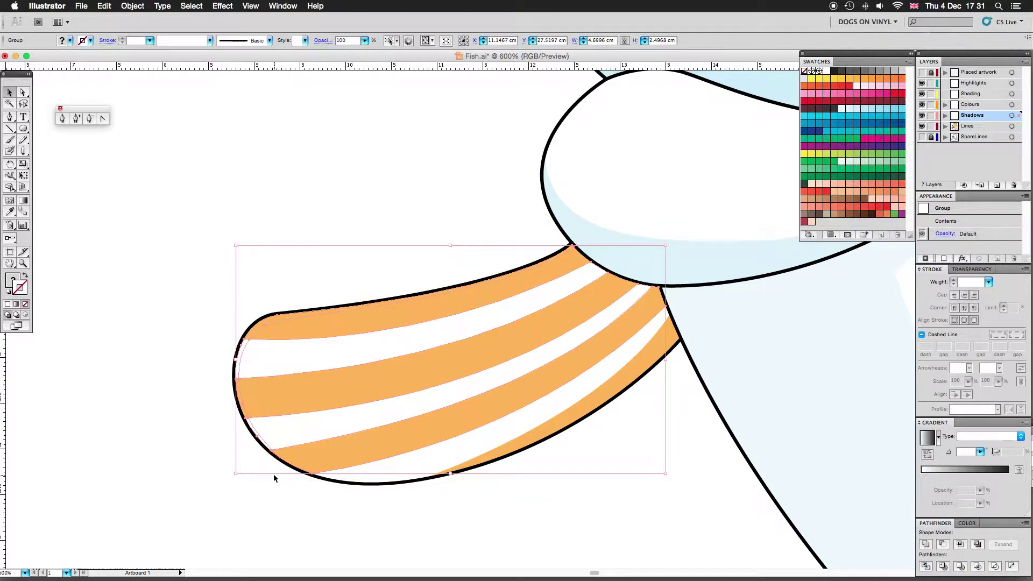
left_click(274, 479)
left_click(420, 439)
left_click(15, 282)
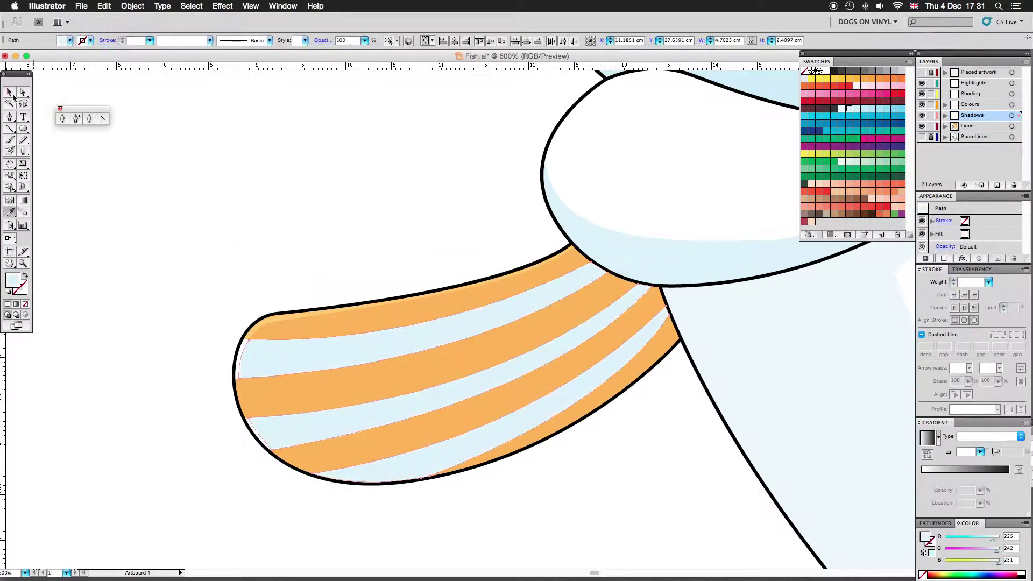
key("super+z")
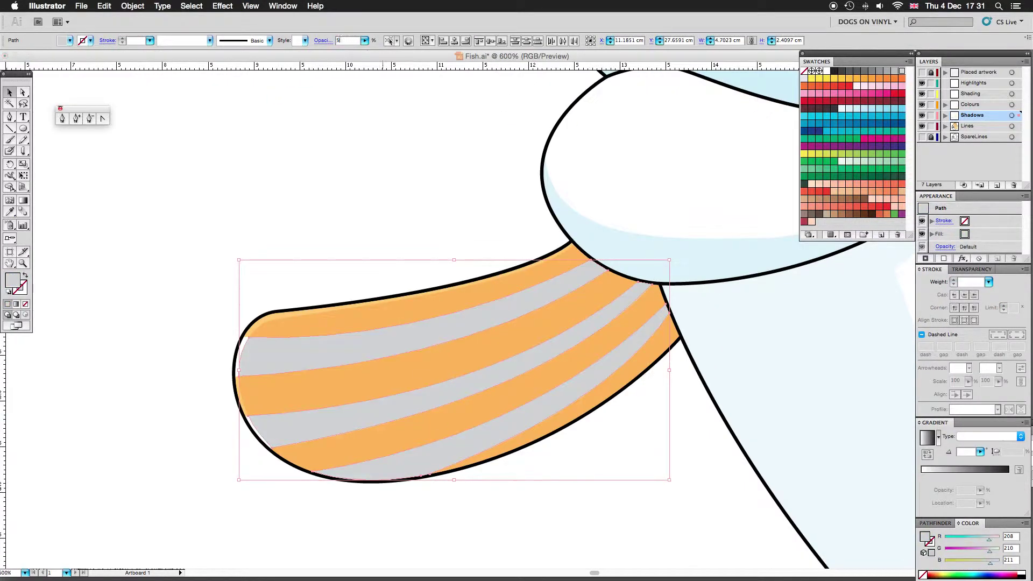
Set the orange lower-fin stripes to 50% opacity with Multiply blending.
key("a")
left_click(369, 293)
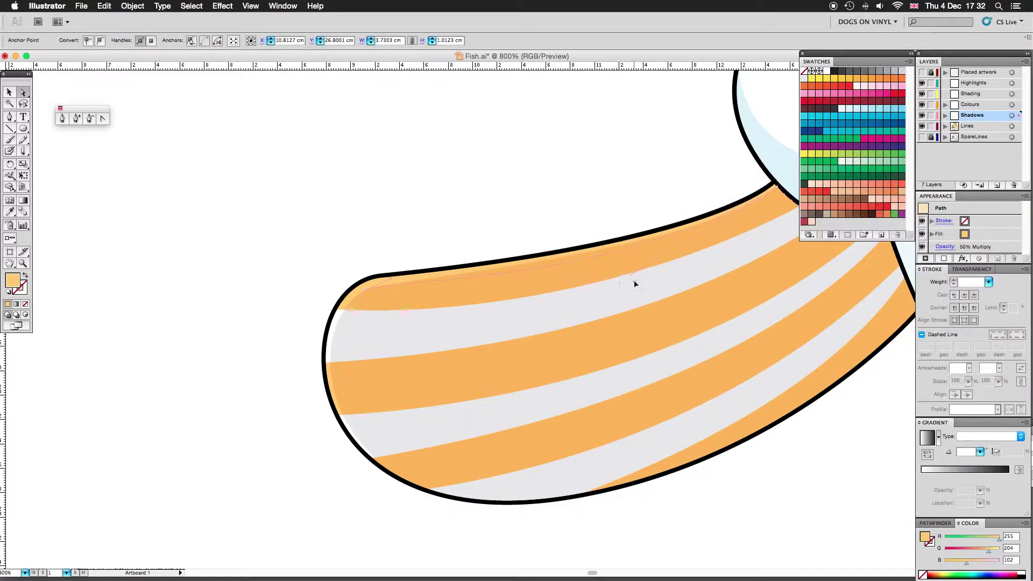
key("super+minus")
key("super+minus")
key("super+minus")
scroll(590, 254, "right", 10)
key("v")
left_click(539, 199)
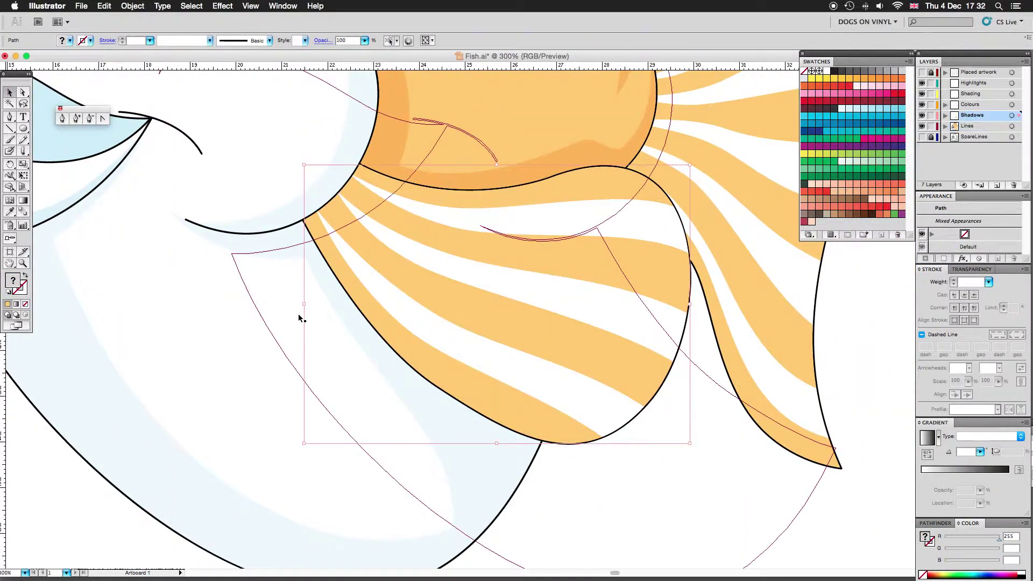
left_click(323, 41)
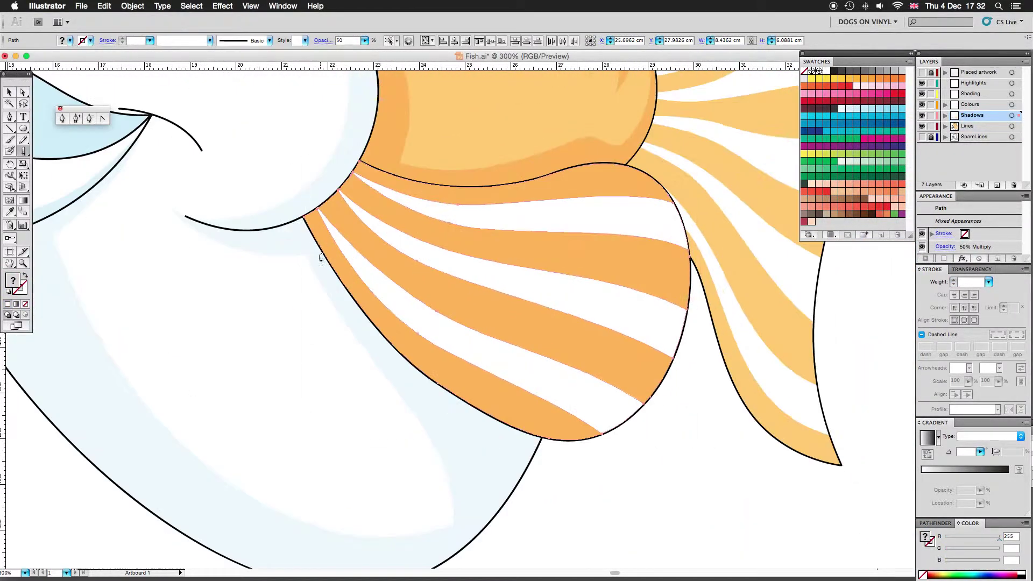
Eyedropper the grey stripe colour onto the fin's shadow path.
key("v")
left_click_drag(323, 334, 626, 418)
left_click(625, 418)
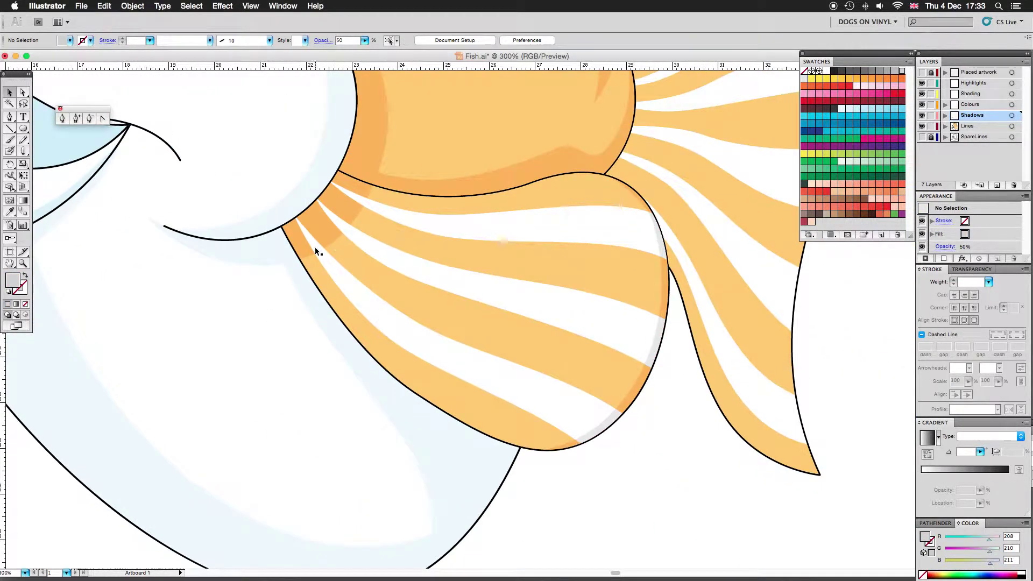
key("i")
left_click(658, 381)
key("super+0")
key("v")
left_click(573, 418)
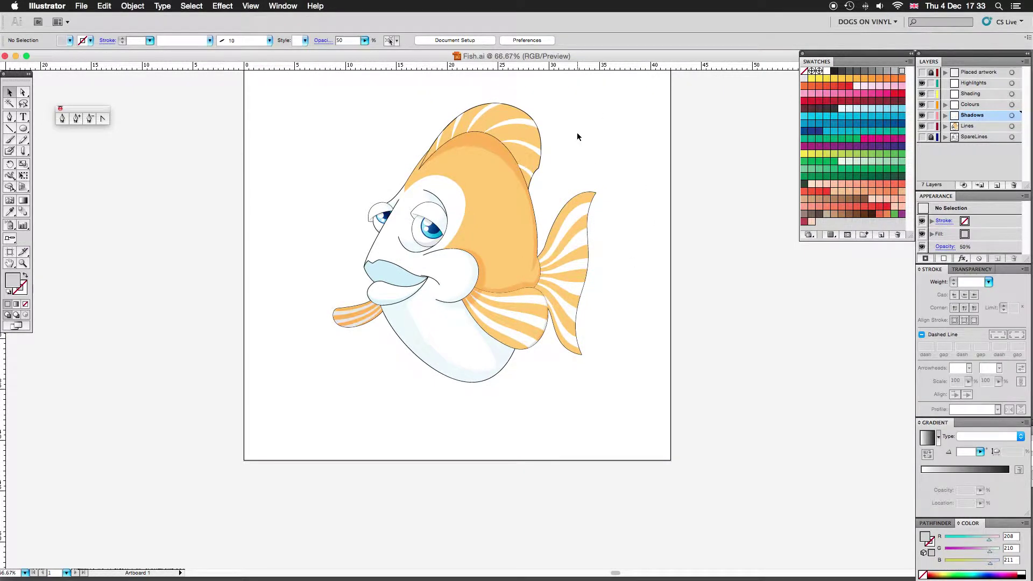
scroll(577, 132, "up", 2)
scroll(558, 315, "up", 2)
Eyedropper the 50% Multiply appearance onto a tail fin shadow path.
left_click(417, 328)
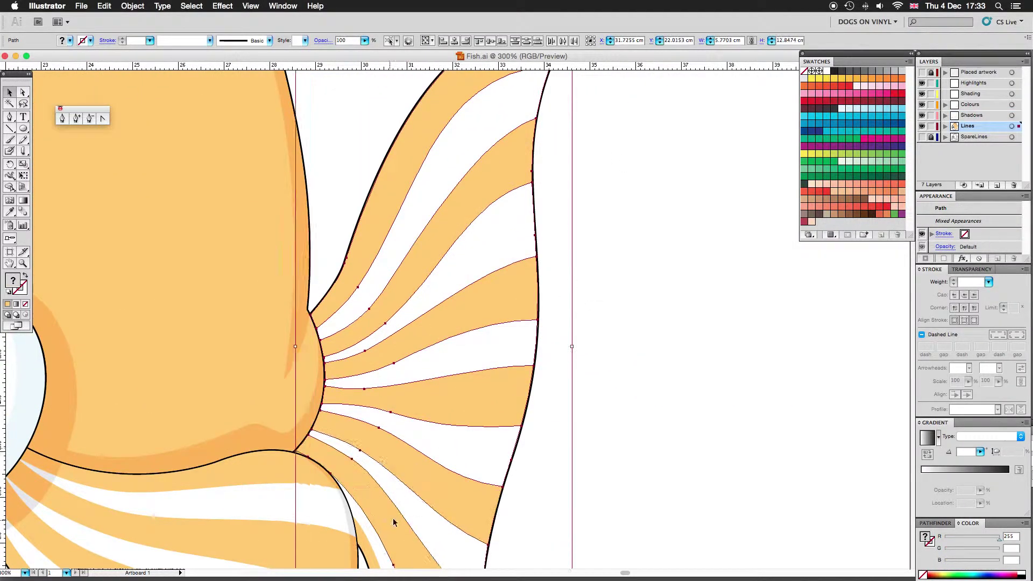
scroll(176, 229, "down", 3)
scroll(176, 229, "down", 3)
key("i")
left_click(322, 40)
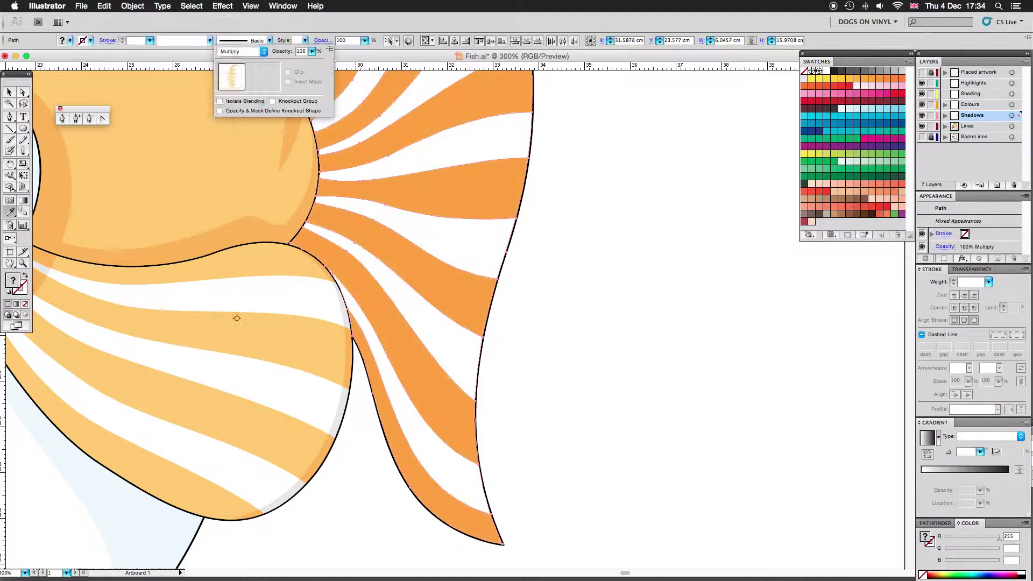
scroll(495, 489, "up", 1)
key("v")
scroll(530, 194, "down", 1)
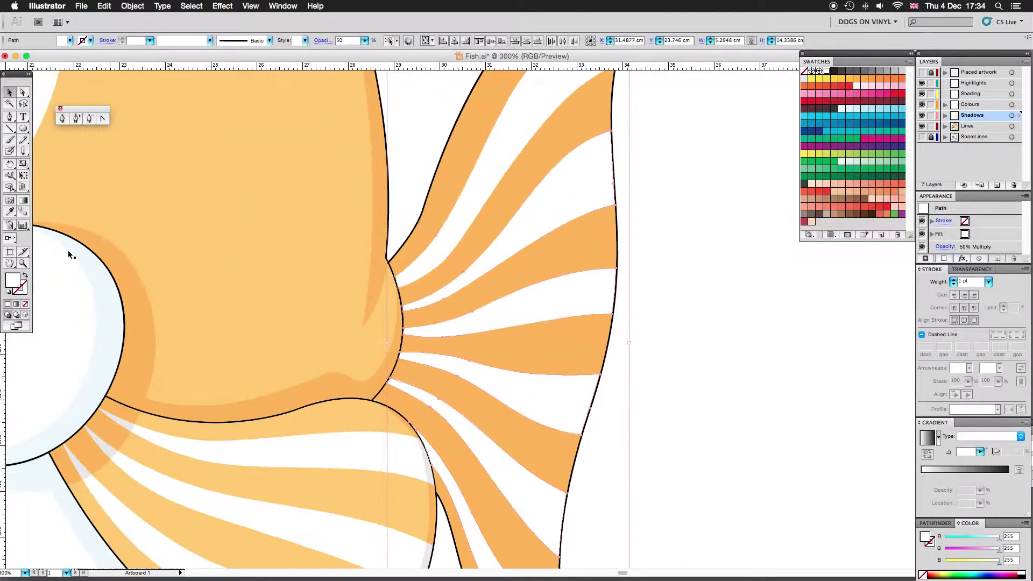
scroll(485, 215, "up", 2)
Check the other tail fin shadow and stripe paths, ending on the top fin.
left_click(478, 192)
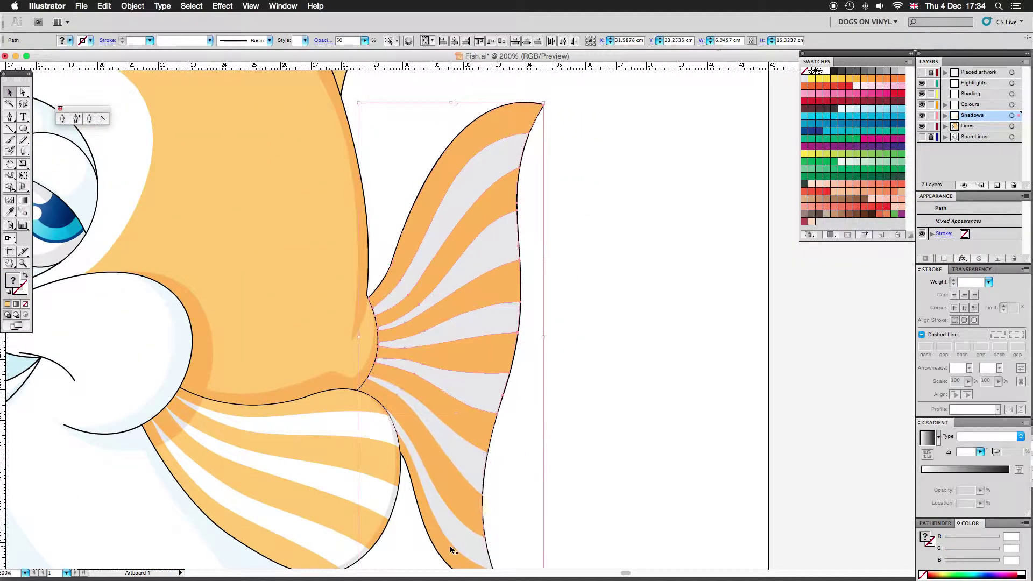
scroll(521, 339, "down", 2)
scroll(521, 339, "down", 2)
scroll(521, 339, "up", 2)
scroll(521, 338, "up", 2)
key("c")
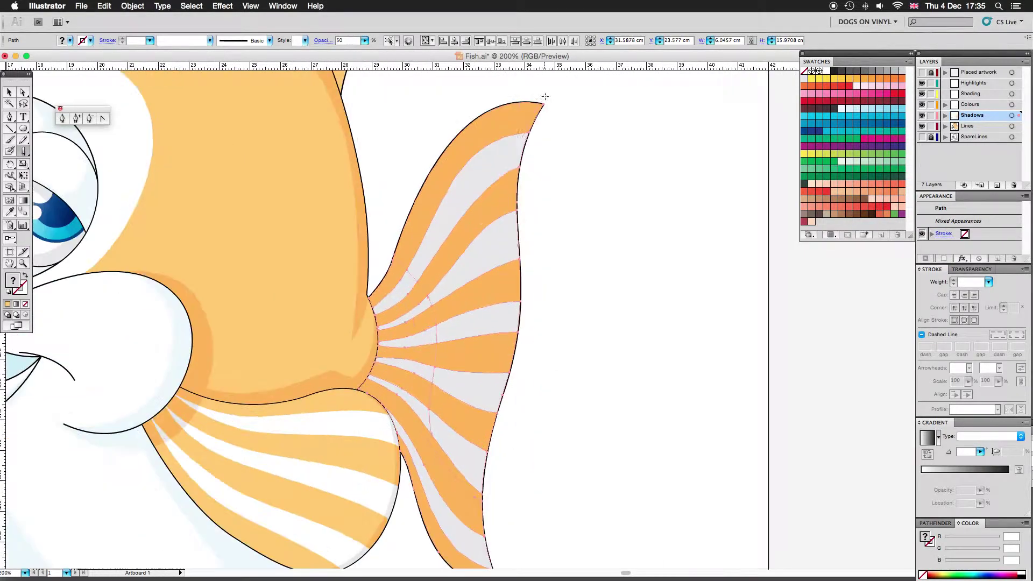
scroll(516, 321, "down", 2)
scroll(484, 271, "up", 2)
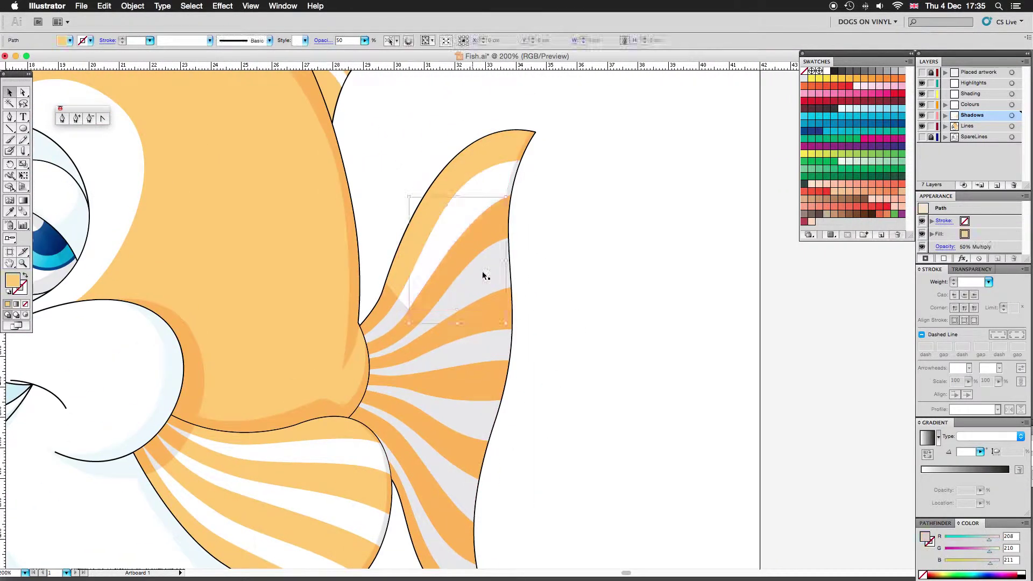
key("v")
left_click(465, 461)
left_click(503, 431)
scroll(507, 429, "down", 2)
scroll(518, 310, "down", 2)
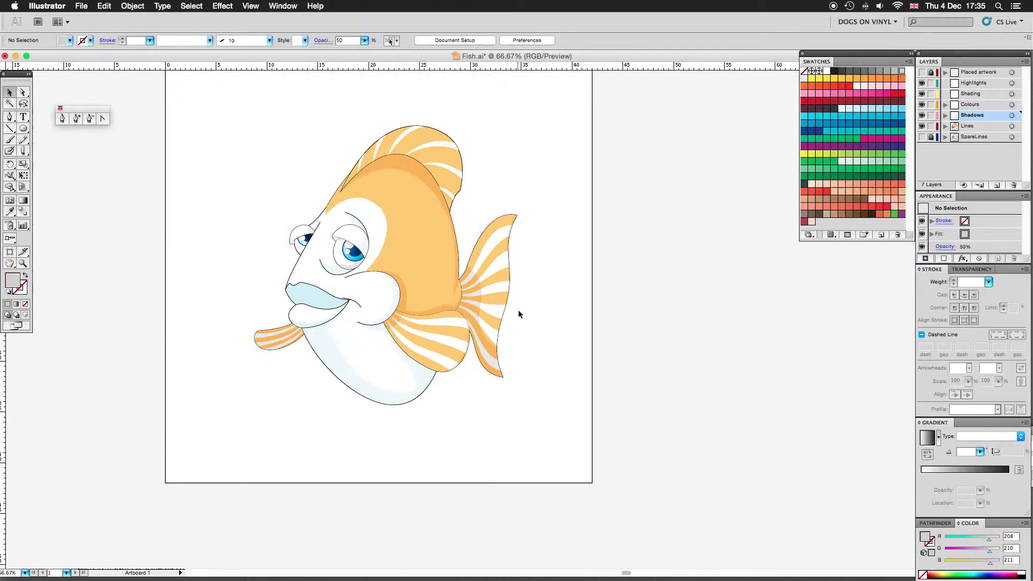
scroll(581, 321, "up", 2)
left_click(525, 219)
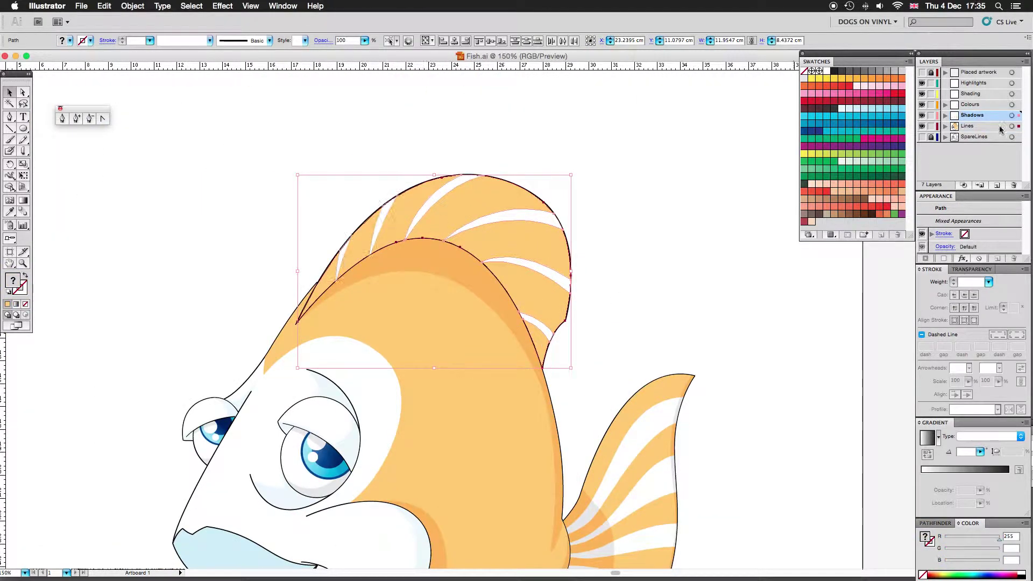
Edit an anchor on the top fin outline with the Pen tool and add the inner curve.
left_click(754, 131)
left_click(341, 259)
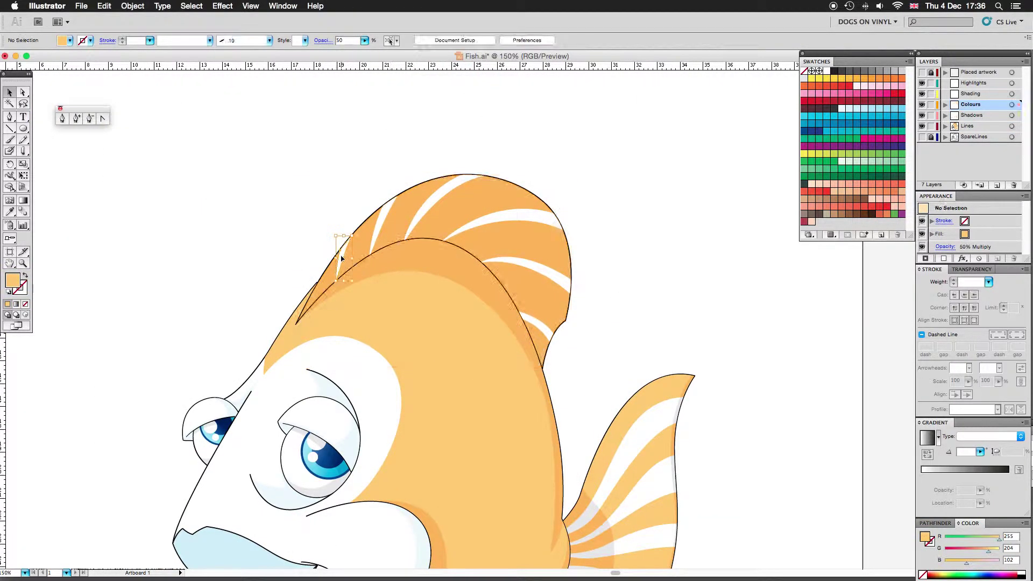
left_click(447, 189)
scroll(484, 189, "up", 1)
scroll(485, 188, "up", 1)
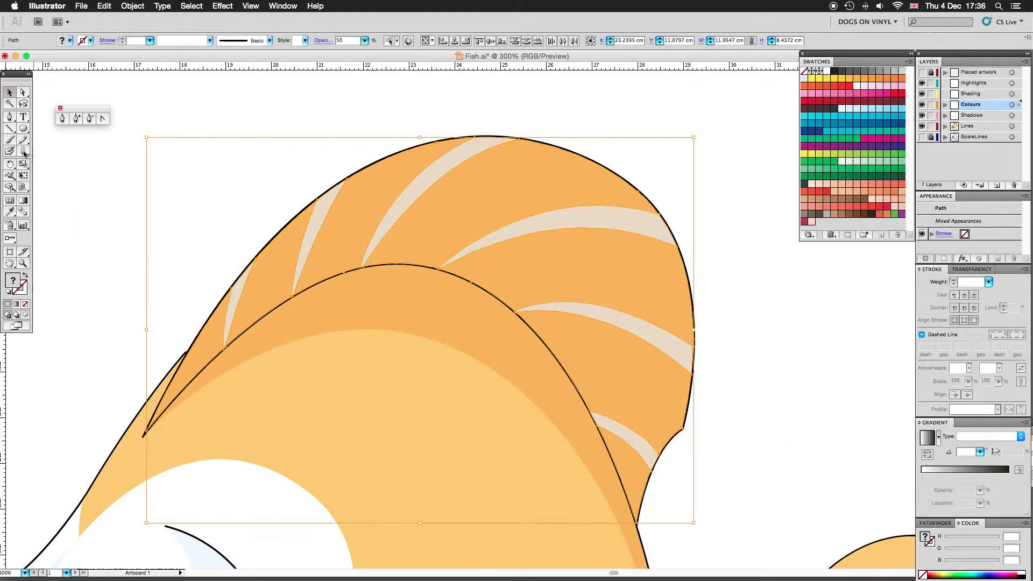
key("p")
left_click(232, 300)
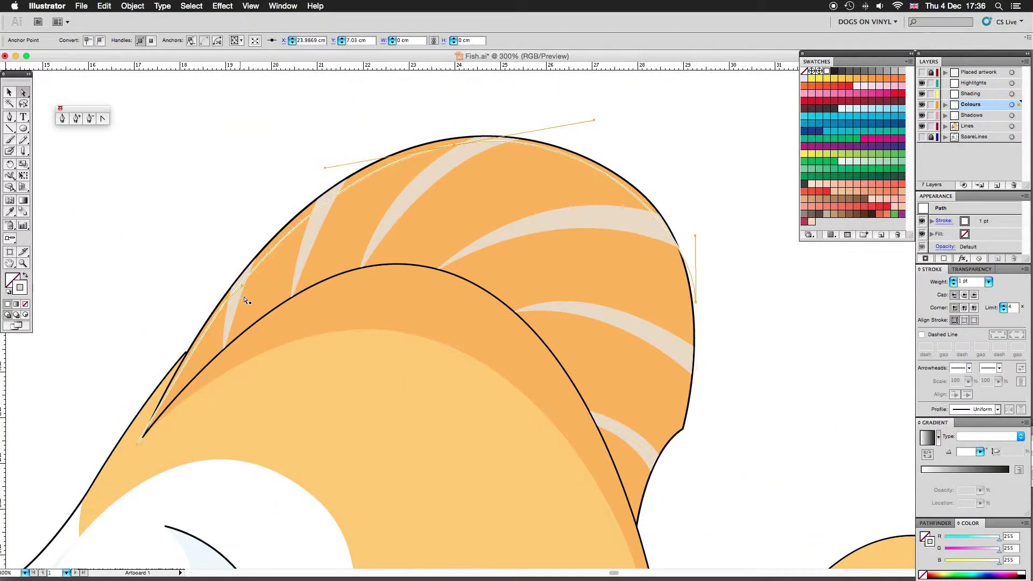
left_click(248, 331, "shift")
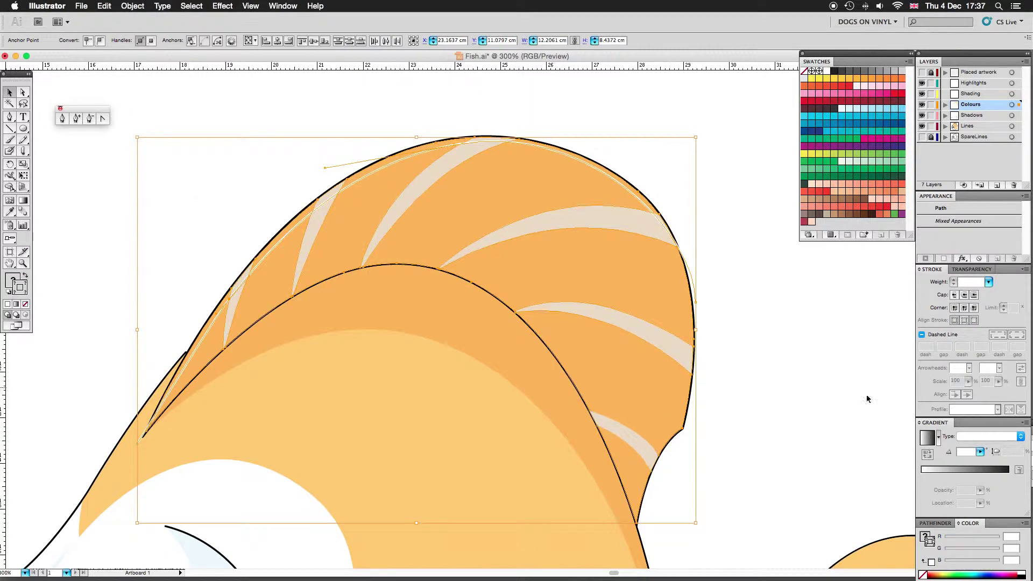
left_click(224, 243)
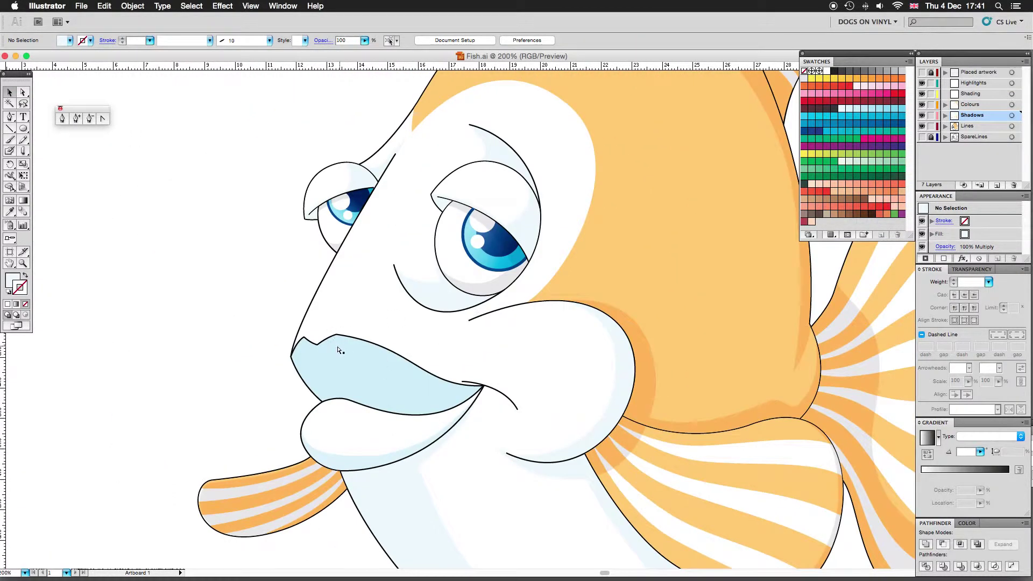
Draw a three-point line on the Lines layer from the nose to the lip corner.
left_click(62, 119)
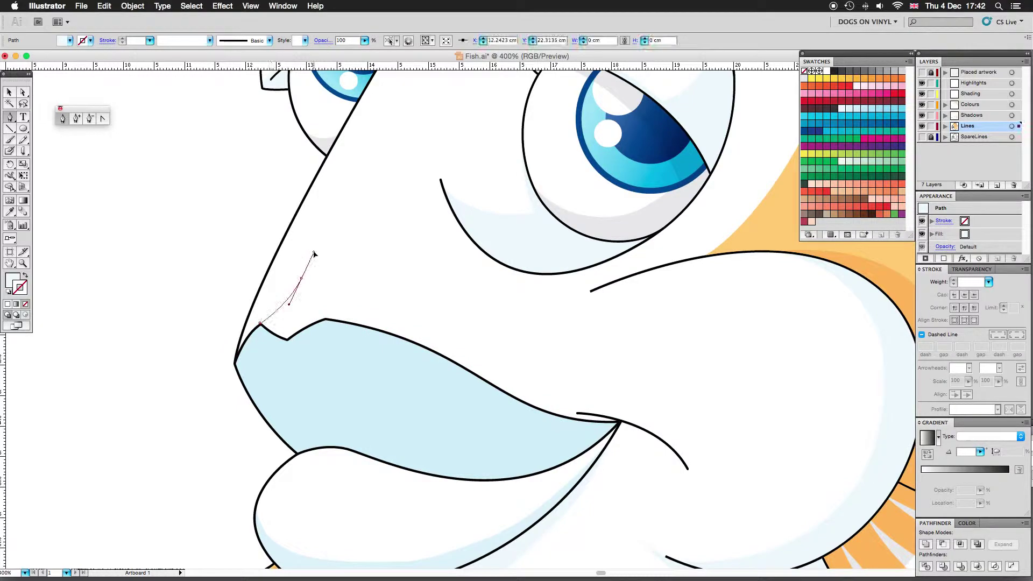
key("ctrl+shift+a")
left_click(301, 278)
left_click(288, 339)
left_click(261, 323)
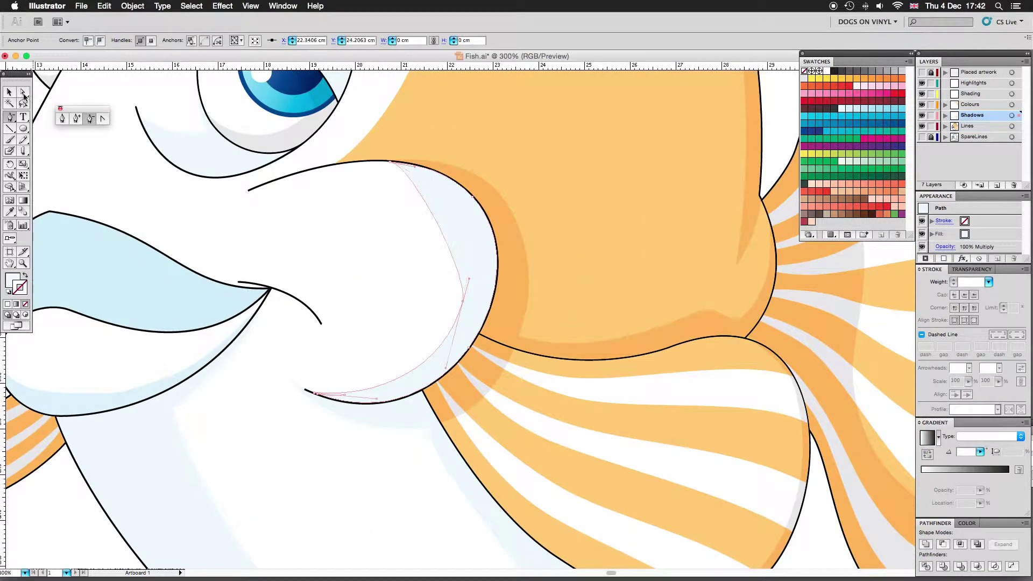
Adjust the cheek shadow curve and give the fin shading a linear gradient.
left_click(431, 168)
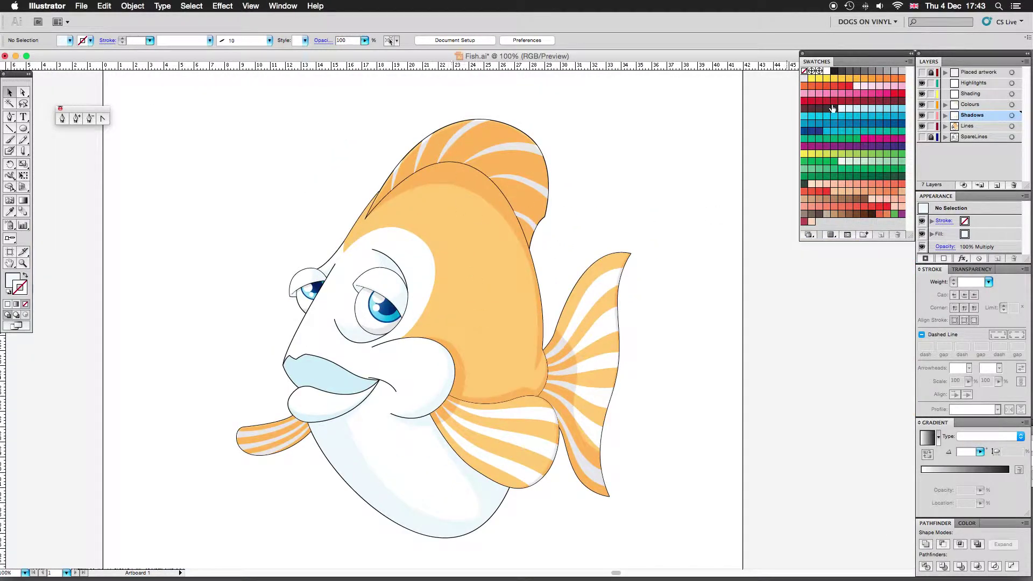
left_click(440, 140)
key("period")
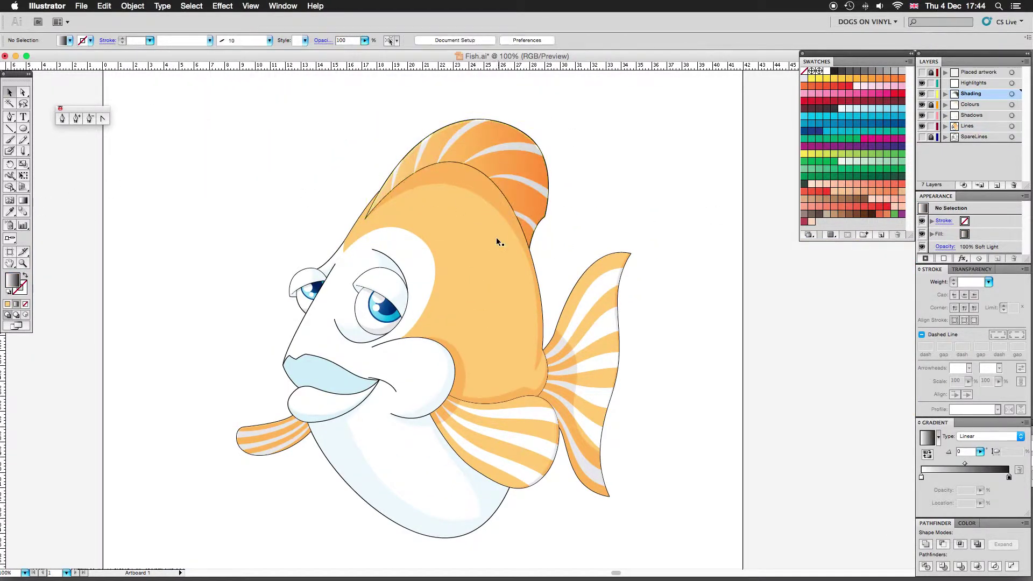
Change the angle of the orange body shading gradient.
left_click(500, 202)
left_click(323, 41)
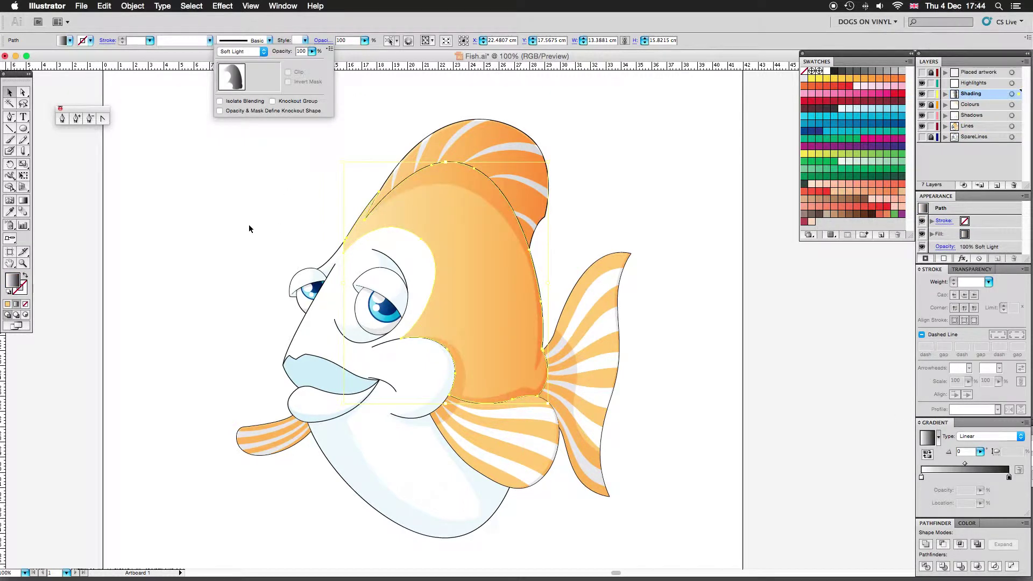
key("g")
left_click_drag(431, 350, 511, 280)
Give the tail fin stripe path a grey gradient fill with Soft Light blending.
key("ctrl+equal")
left_click_drag(667, 249, 607, 241)
left_click(575, 333)
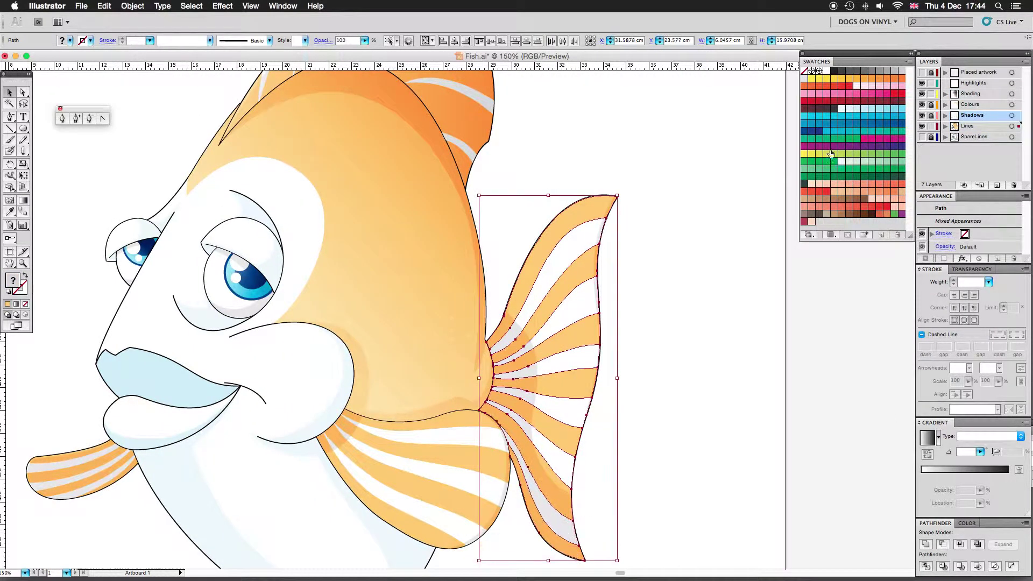
key("period")
left_click(323, 40)
key("ctrl+shift+a")
key("ctrl+1")
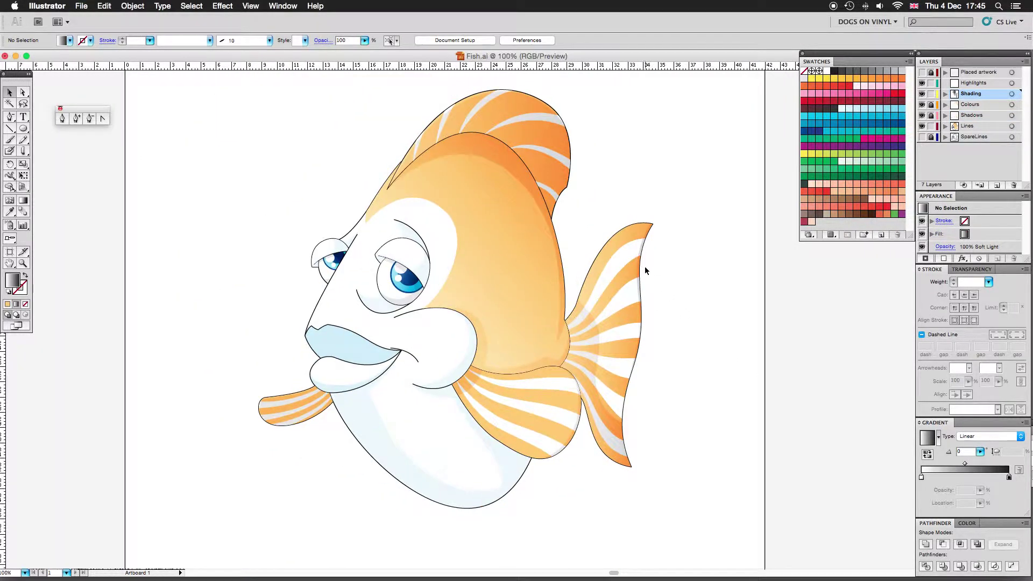
Move the lower fin stripe shape to the Shading layer and apply the soft-light gradient.
key("ctrl+equal")
left_click(533, 388)
left_click_drag(1016, 98, 1018, 93)
key("period")
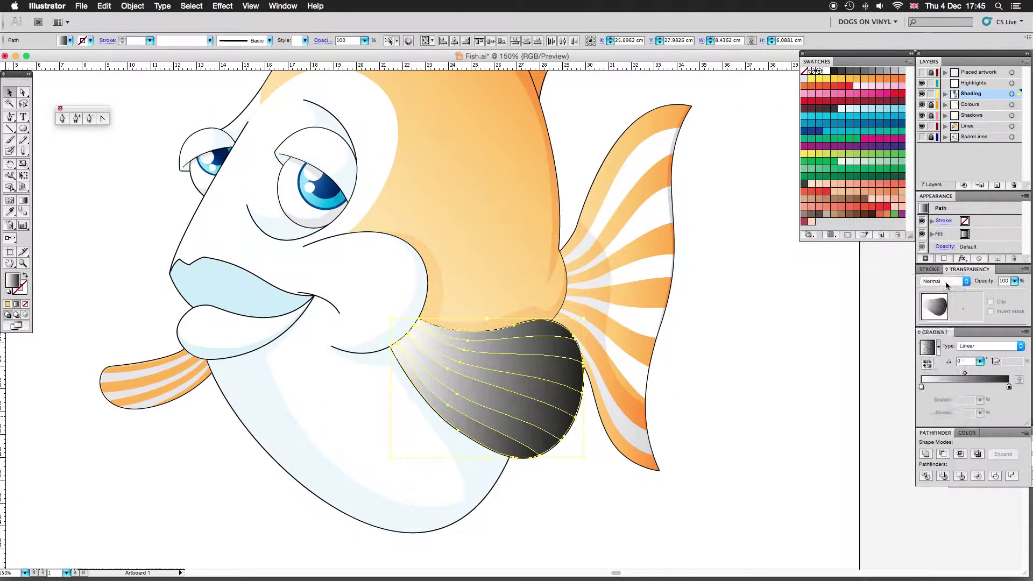
left_click_drag(921, 386, 926, 386)
key("v")
Apply the shading gradient to the tail fin stripes and set its direction.
left_click(623, 157)
left_click(655, 261)
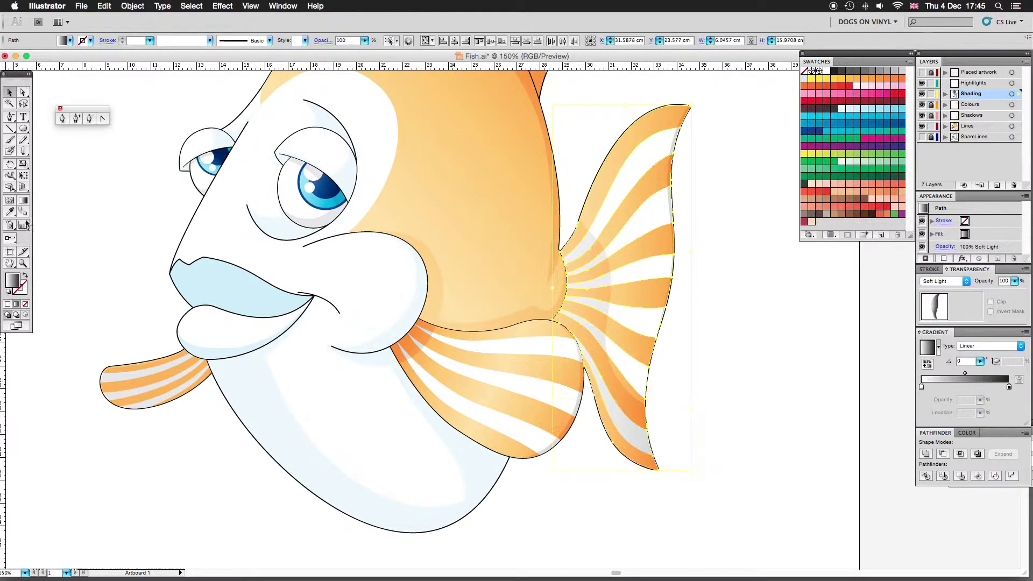
key("period")
key("g")
left_click_drag(670, 285, 564, 289)
key("ctrl+0")
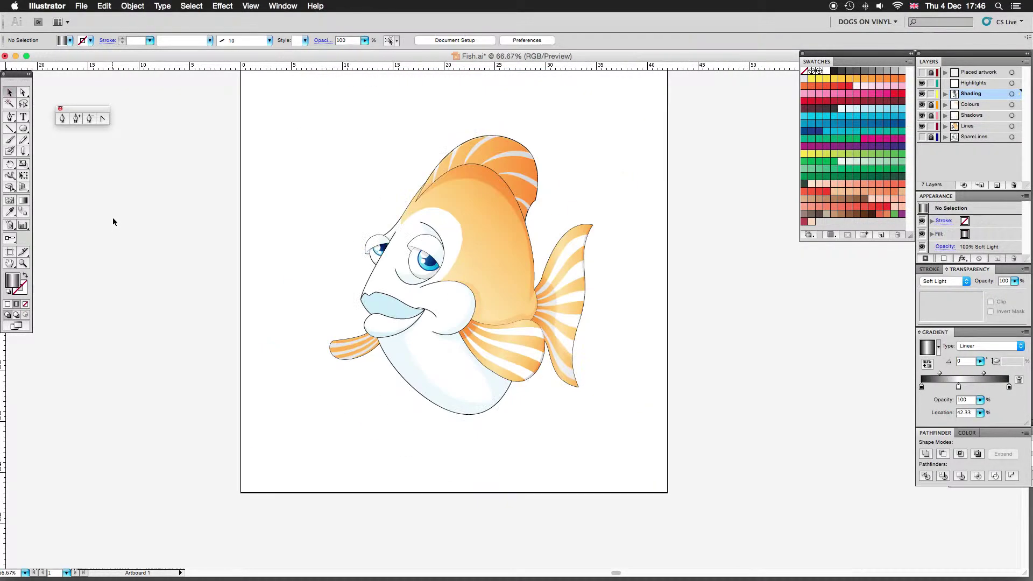
scroll(314, 295, "up", 5)
Redirect the shading gradient across the small front fin.
left_click(314, 295)
left_click(206, 343)
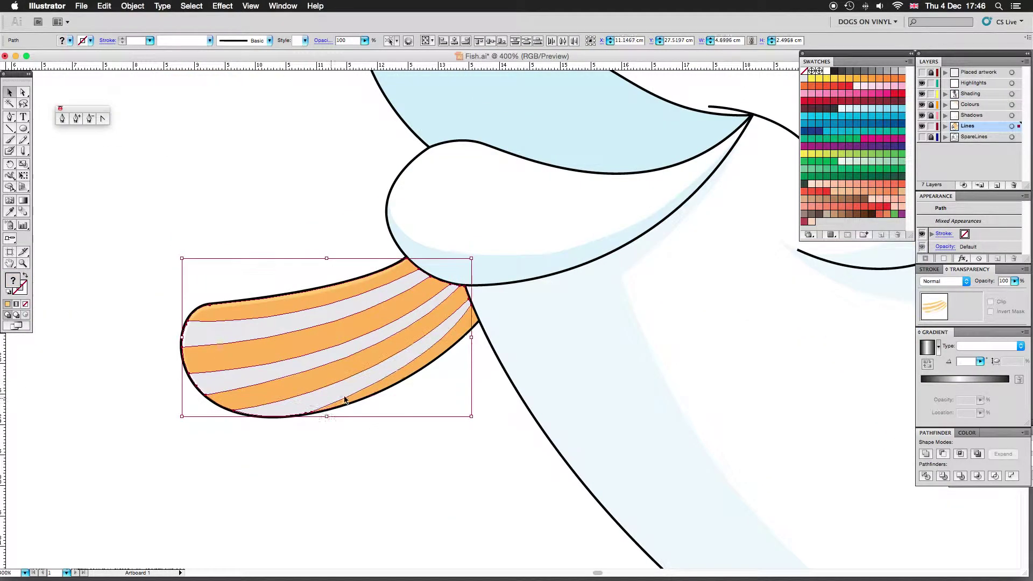
key("g")
key("ctrl+minus")
left_click_drag(161, 385, 297, 365)
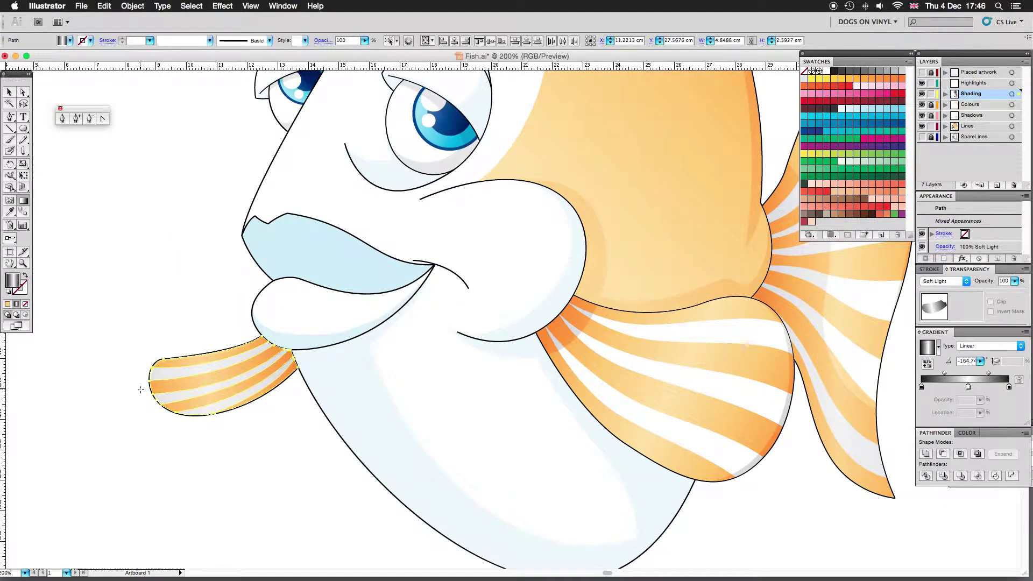
key("ctrl+0")
scroll(270, 266, "up", 5)
Inspect the front fin highlight's blending and the orange fin at actual size.
left_click(269, 265)
left_click(323, 41)
left_click(931, 126)
left_click(231, 243)
key("ctrl+0")
key("ctrl+1")
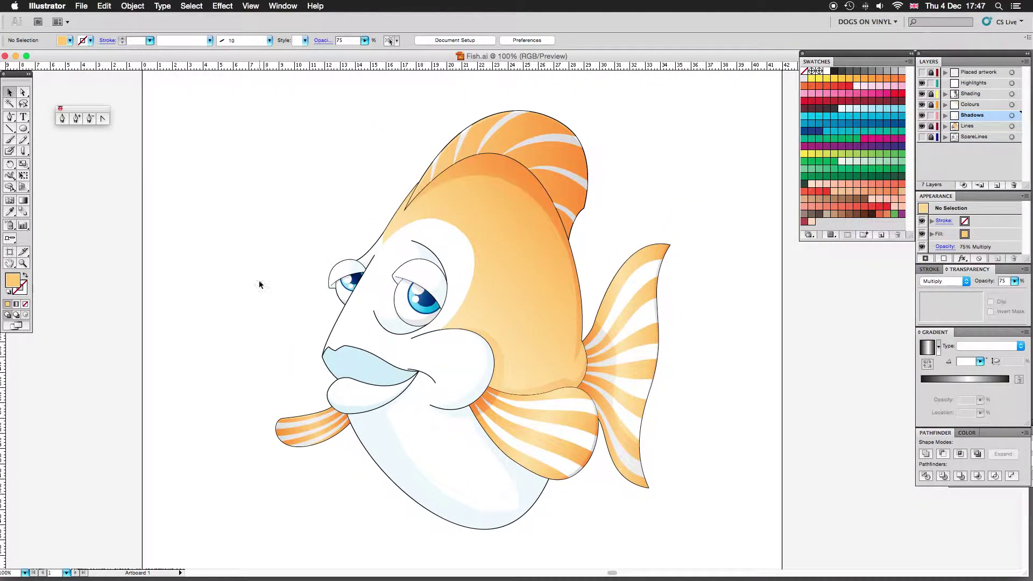
left_click(1018, 83)
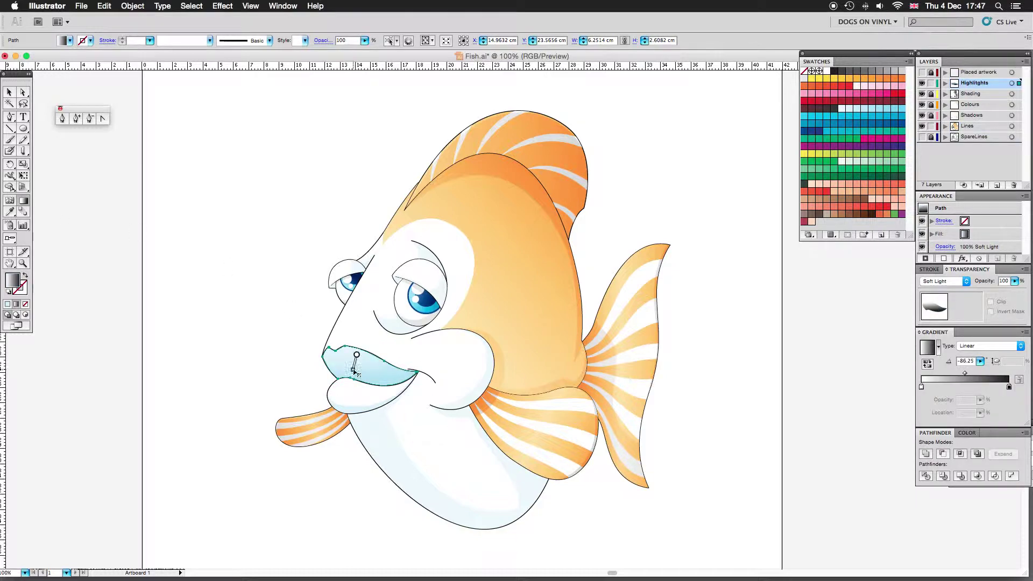
Pen-draw a new lip highlight shape and curve its lower edge upward.
left_click(49, 147)
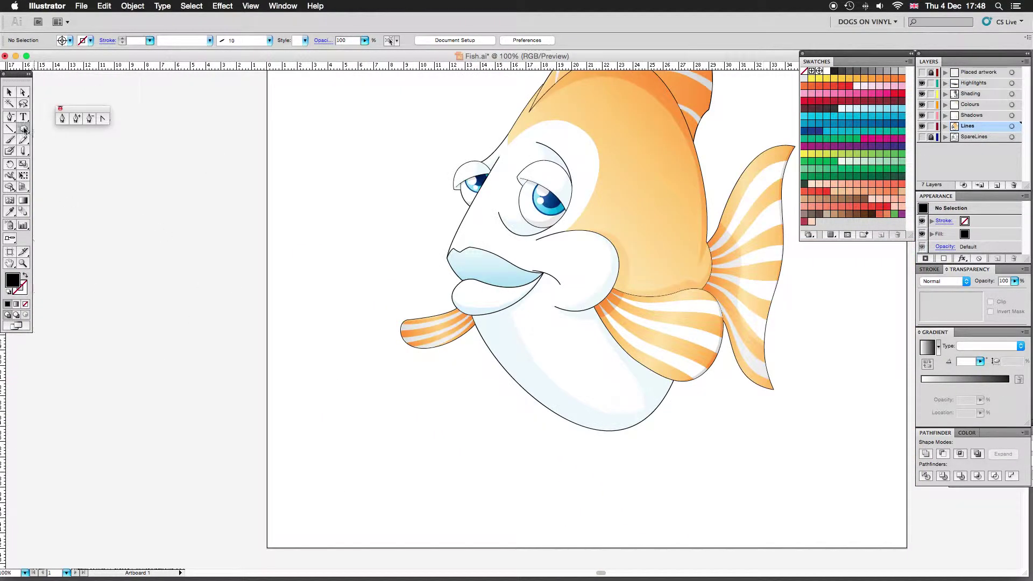
scroll(484, 269, "up", 5)
key("p")
left_click(395, 180)
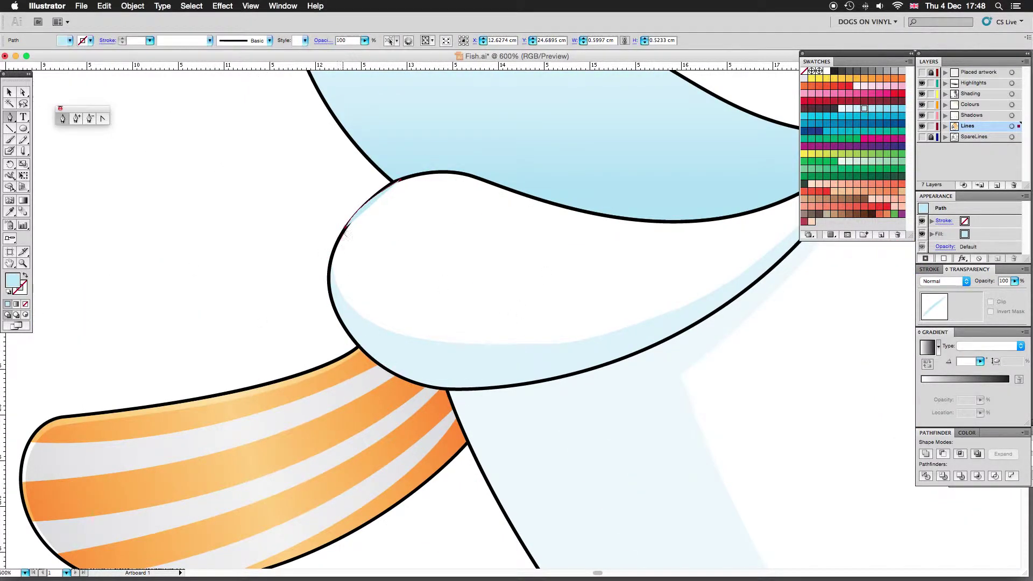
left_click(396, 181)
scroll(696, 344, "right", 5)
scroll(696, 344, "up", 2)
left_click(582, 235)
left_click_drag(582, 235, 207, 270)
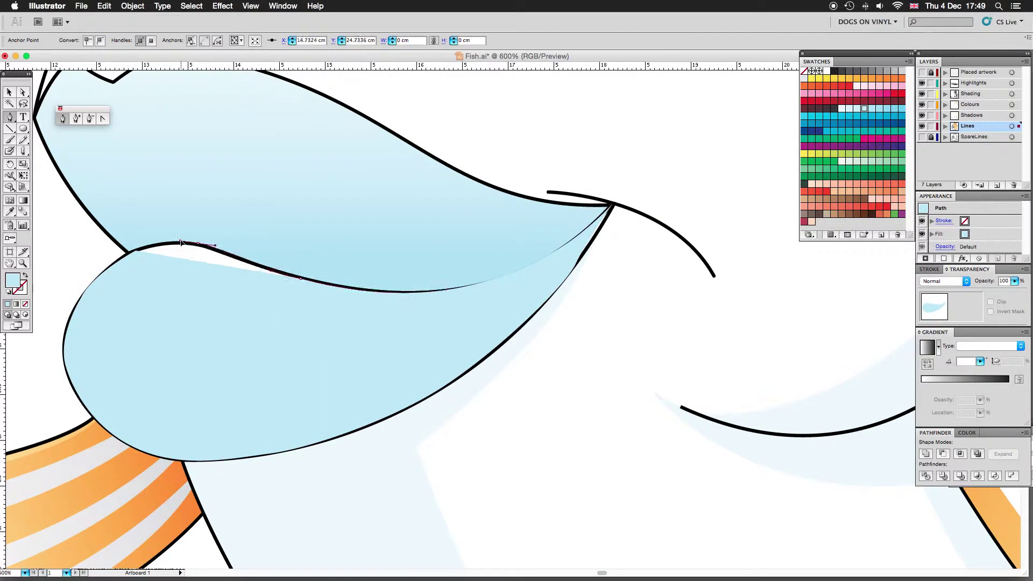
key("super+minus")
key("super+minus")
key("super+minus")
Give the lip highlight a linear gradient with a light-blue stop and Multiply blending.
left_click(927, 347)
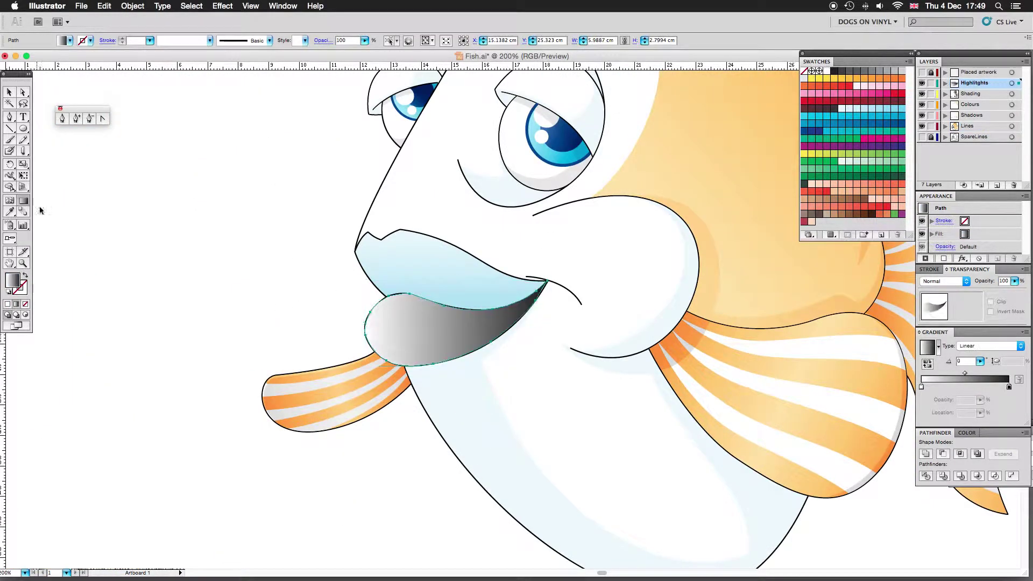
double_click(1010, 386)
left_click(915, 425)
left_click(322, 40)
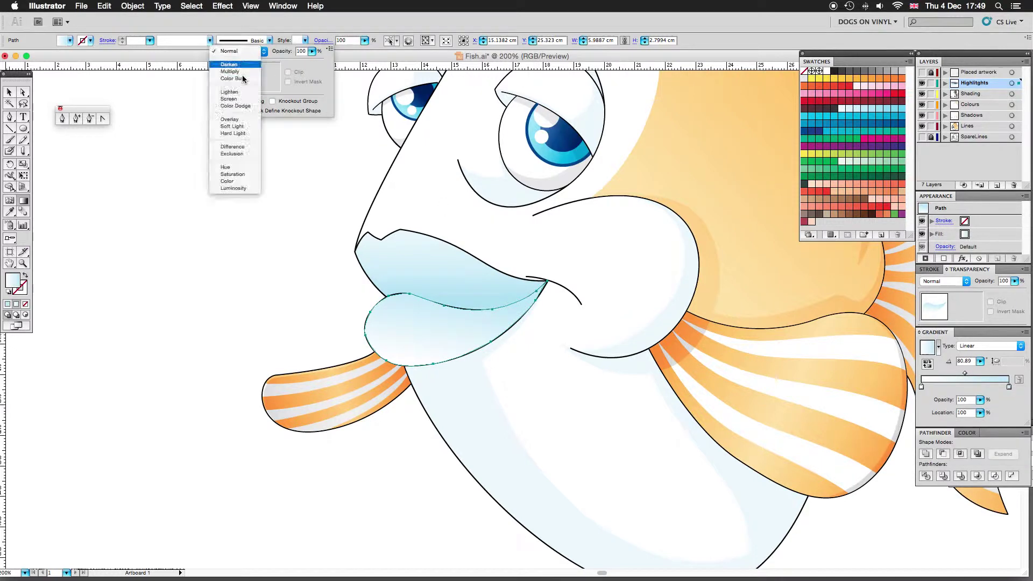
left_click(323, 41)
left_click(242, 51)
key("g")
left_click_drag(394, 348, 419, 292)
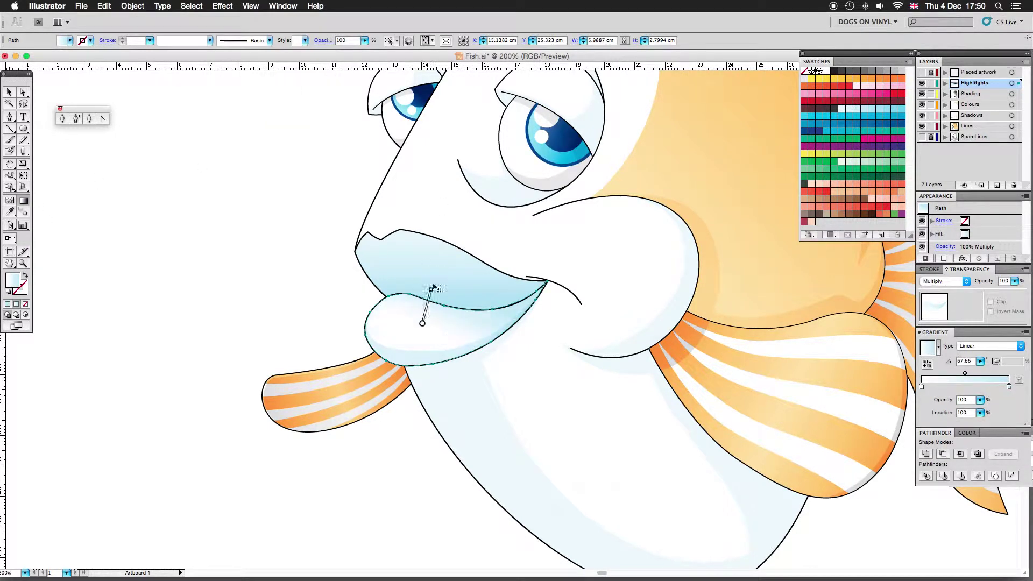
key("ctrl+shift+a")
Inspect the eye highlight's gradient and transparency settings.
key("ctrl+1")
left_click(414, 284)
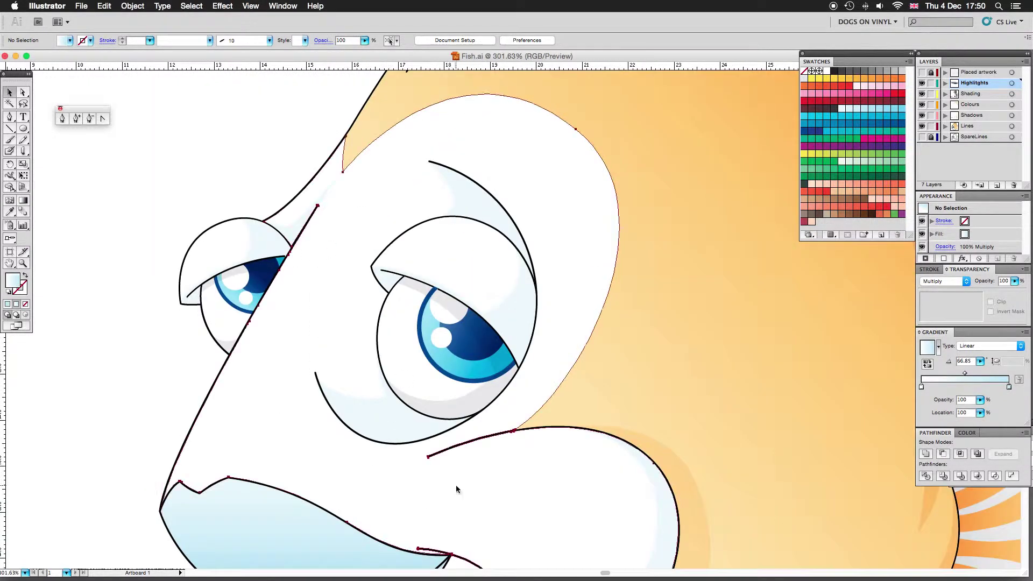
left_click(501, 275)
key("g")
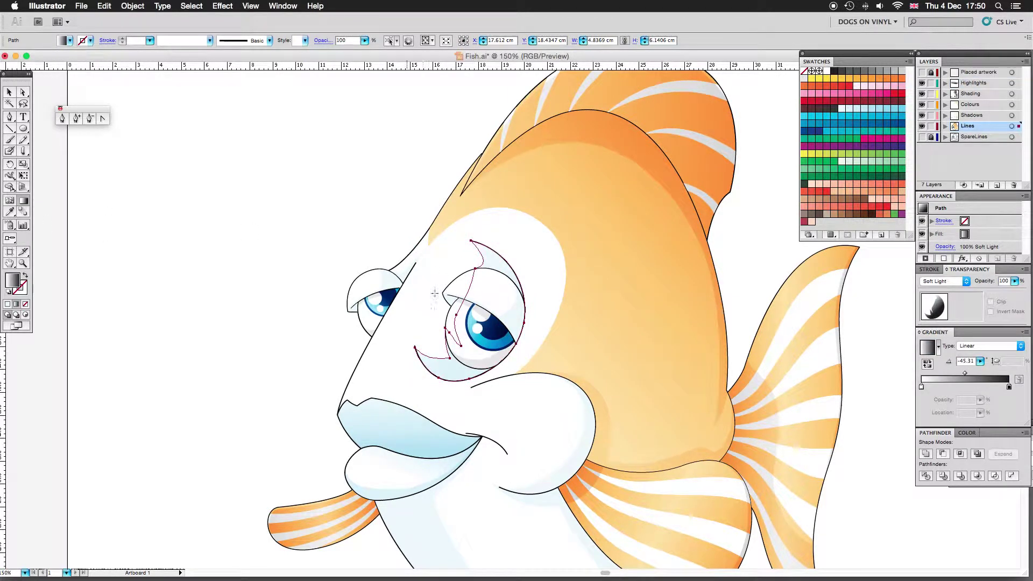
key("v")
key("ctrl+plus")
key("ctrl+plus")
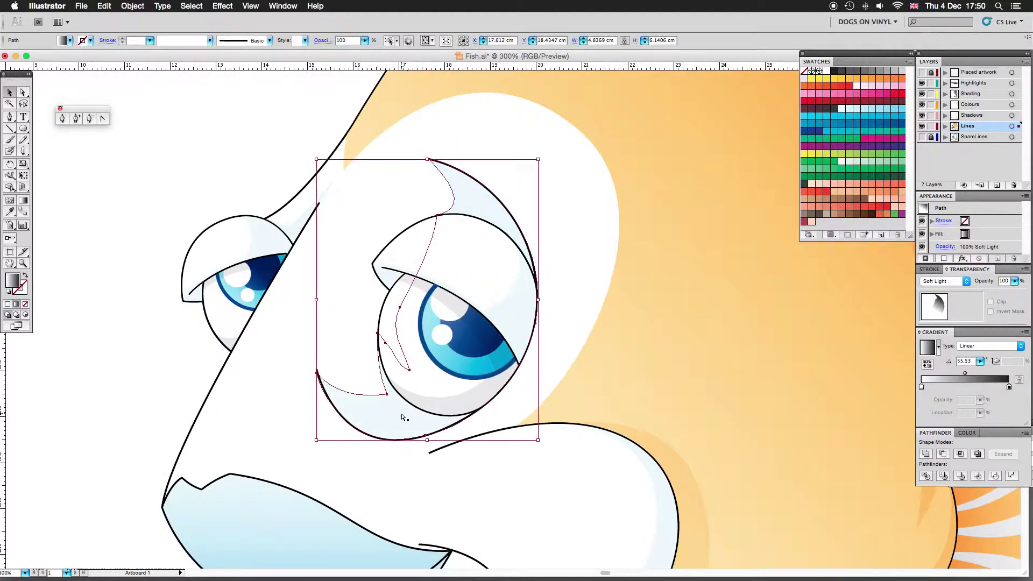
left_click(323, 41)
key("Escape")
key("ctrl+shift+a")
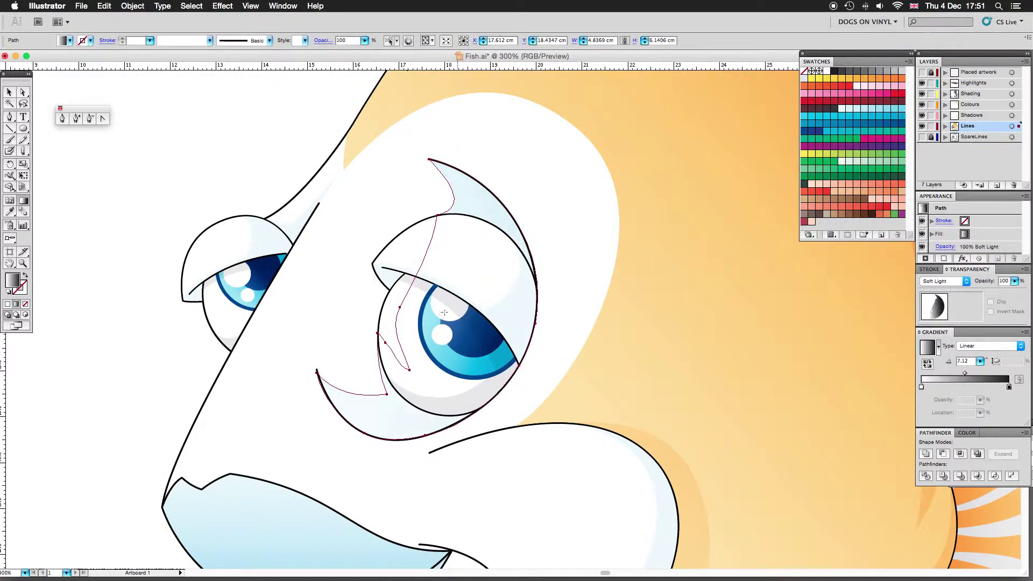
key("ctrl+1")
Set the face highlight to Multiply at 10% opacity with a light-blue gradient stop.
left_click(452, 221)
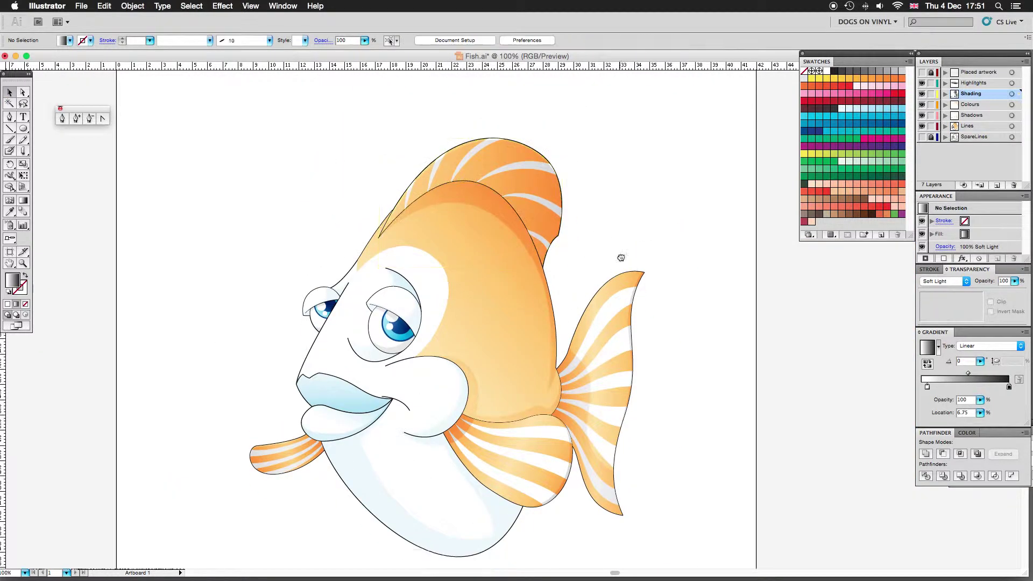
key("period")
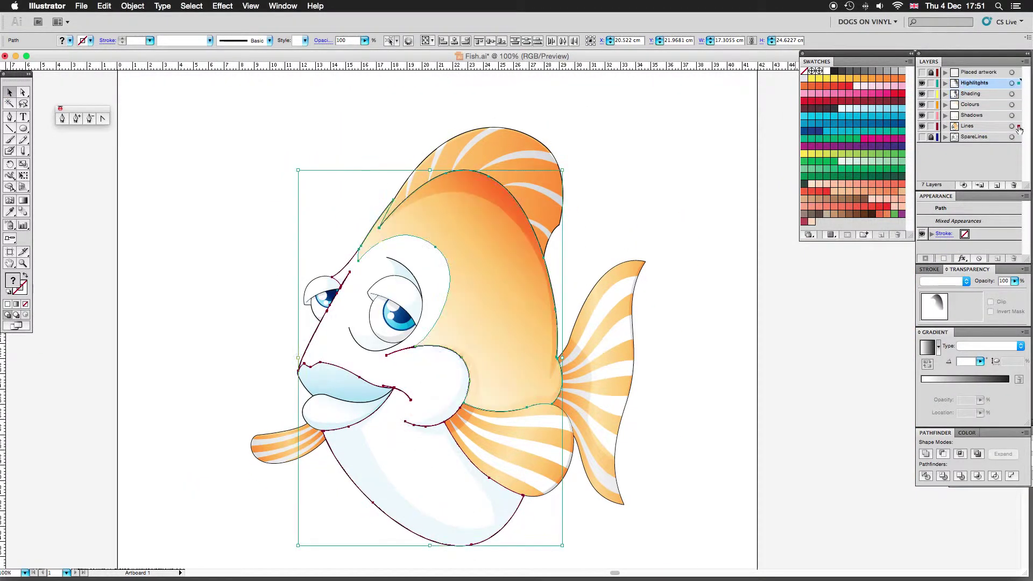
left_click(323, 41)
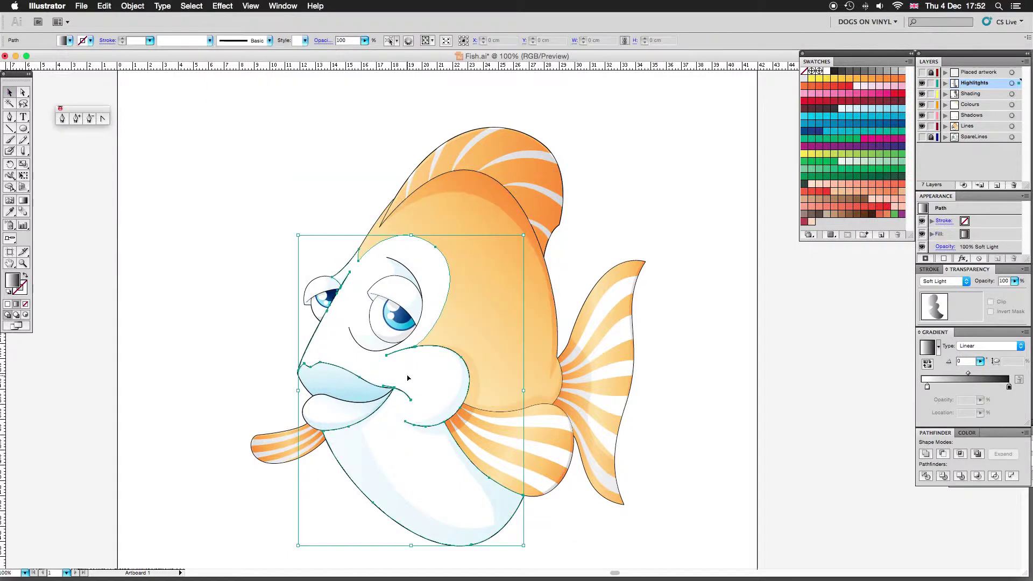
left_click(323, 41)
left_click(248, 40)
type("0")
key("Return")
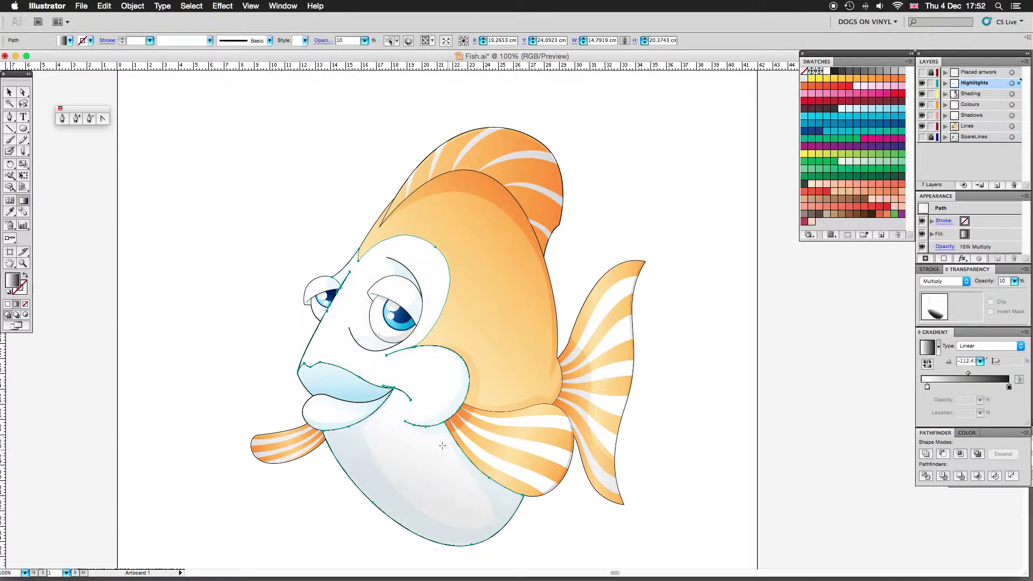
double_click(1009, 387)
left_click(973, 451)
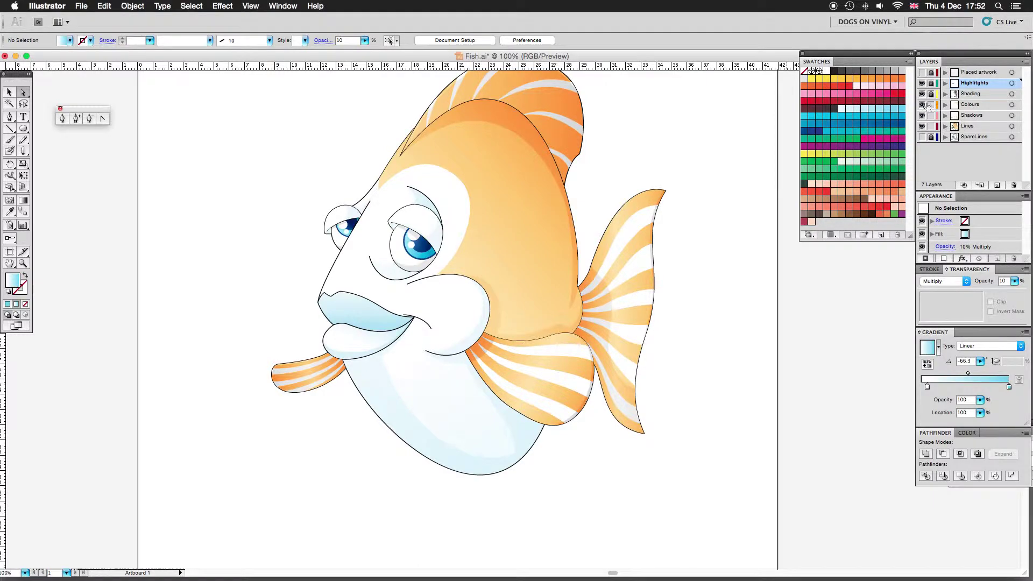
left_click_drag(931, 84, 930, 106)
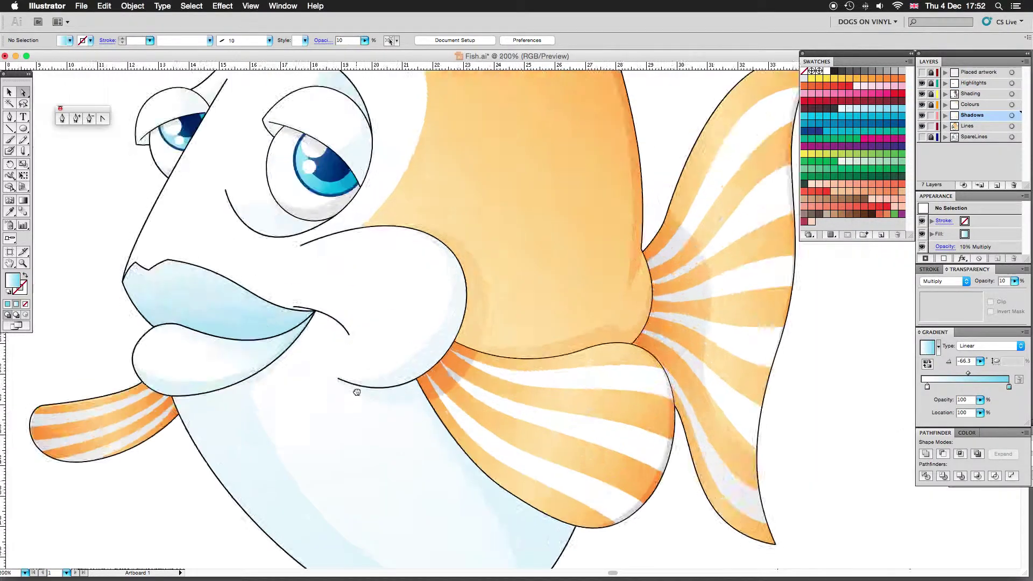
Remove an extra anchor point from the body shadow path.
scroll(541, 417, "up", 4)
left_click(542, 417)
scroll(542, 417, "down", 5)
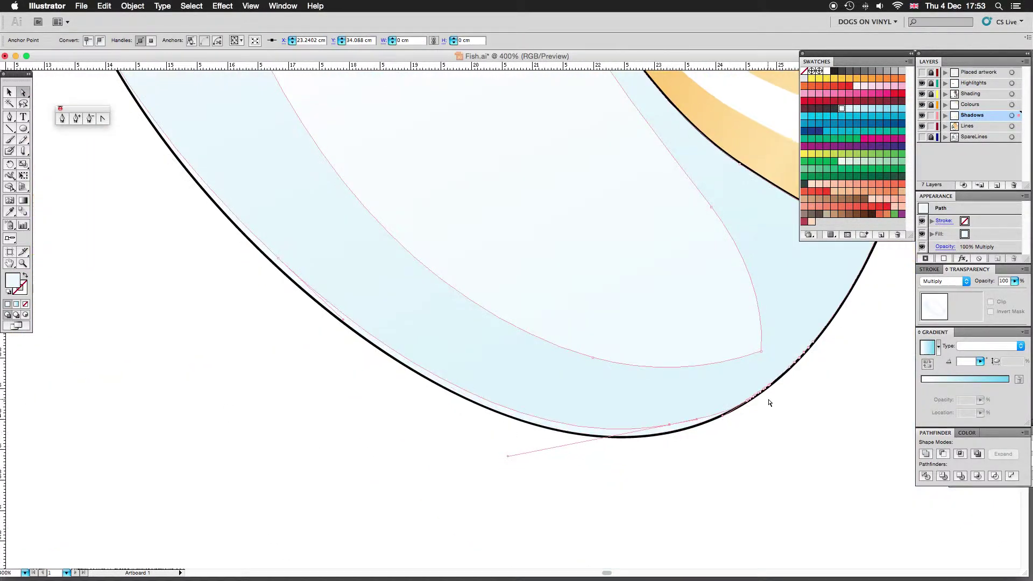
scroll(687, 397, "right", 5)
key("minus")
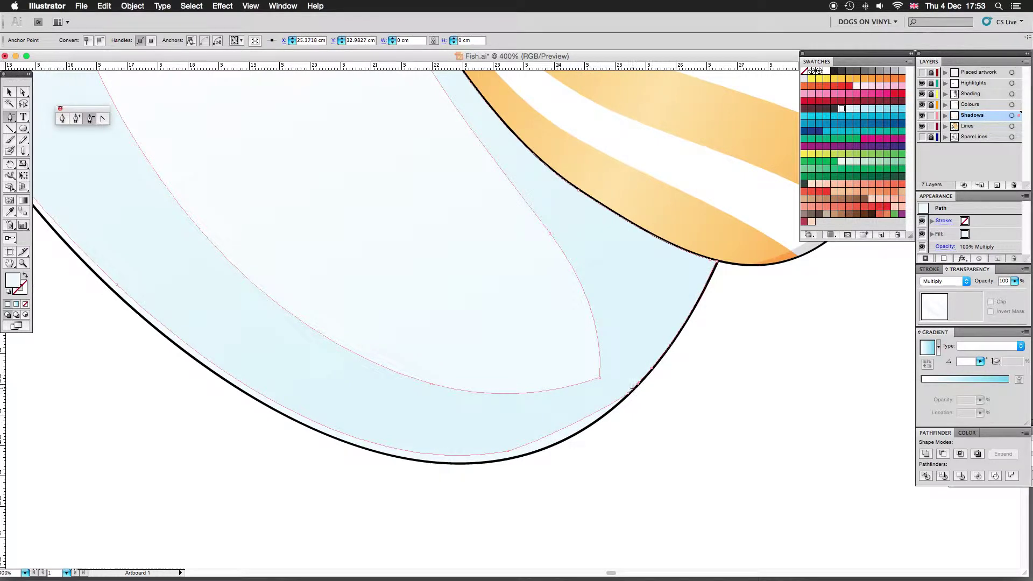
left_click(508, 451)
key("ctrl+minus")
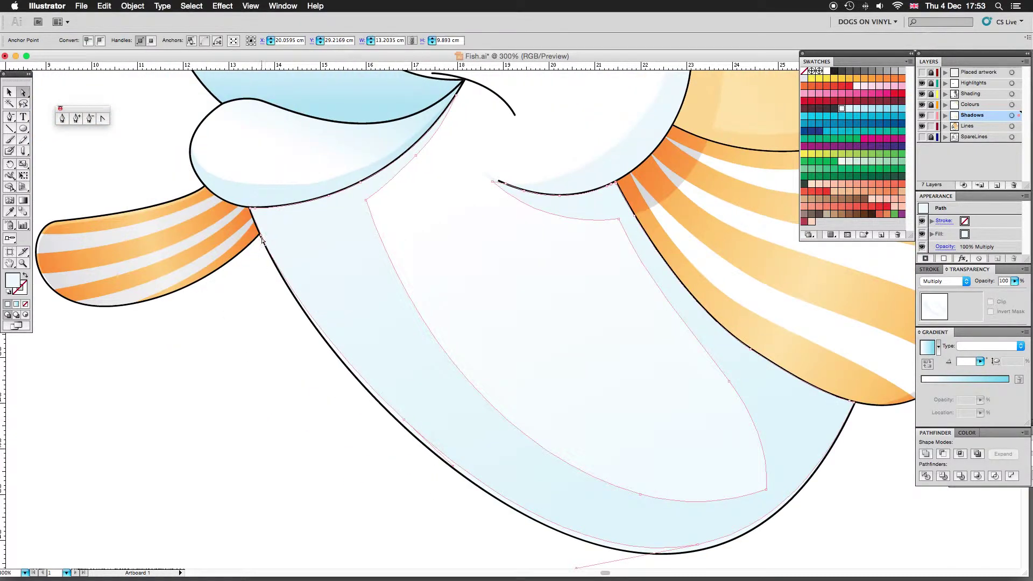
key("ctrl+plus")
scroll(548, 280, "right", 5)
scroll(548, 280, "down", 3)
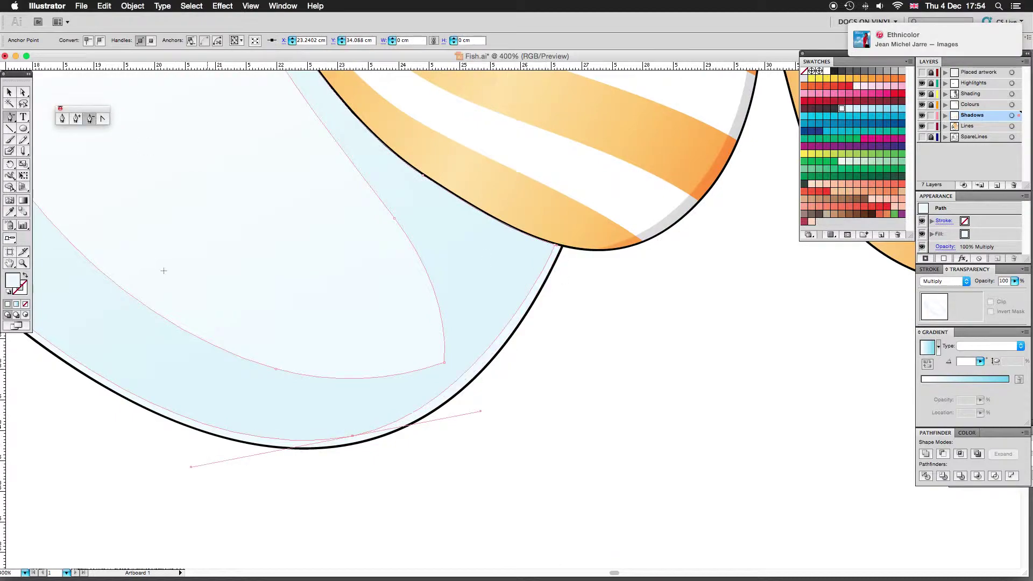
Soften the lip shadow's edge with feathering.
key("a")
key("ctrl+shift+a")
key("ctrl+0")
scroll(288, 306, "up", 5)
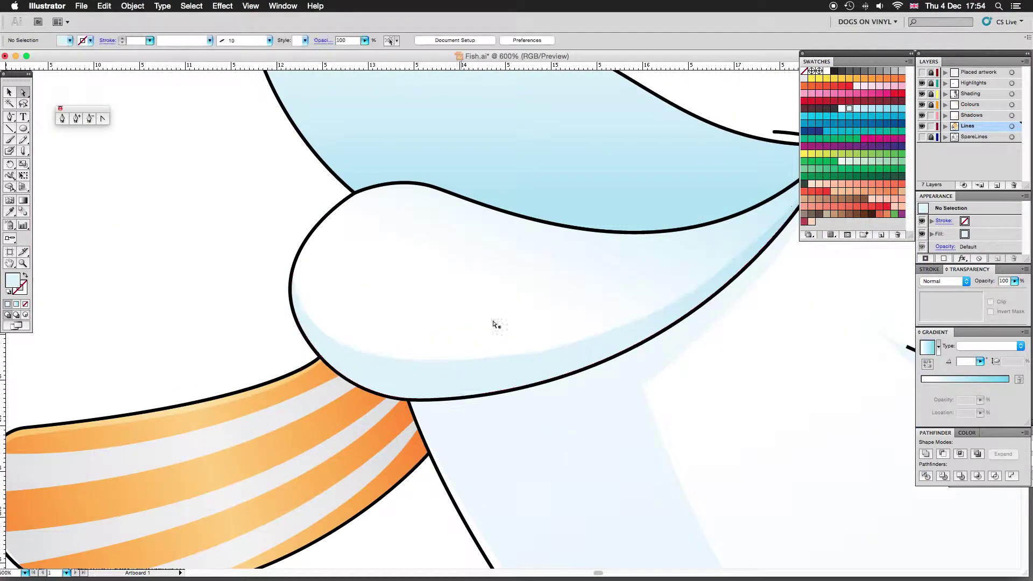
key("Return")
key("ctrl+minus")
key("ctrl+minus")
key("ctrl+minus")
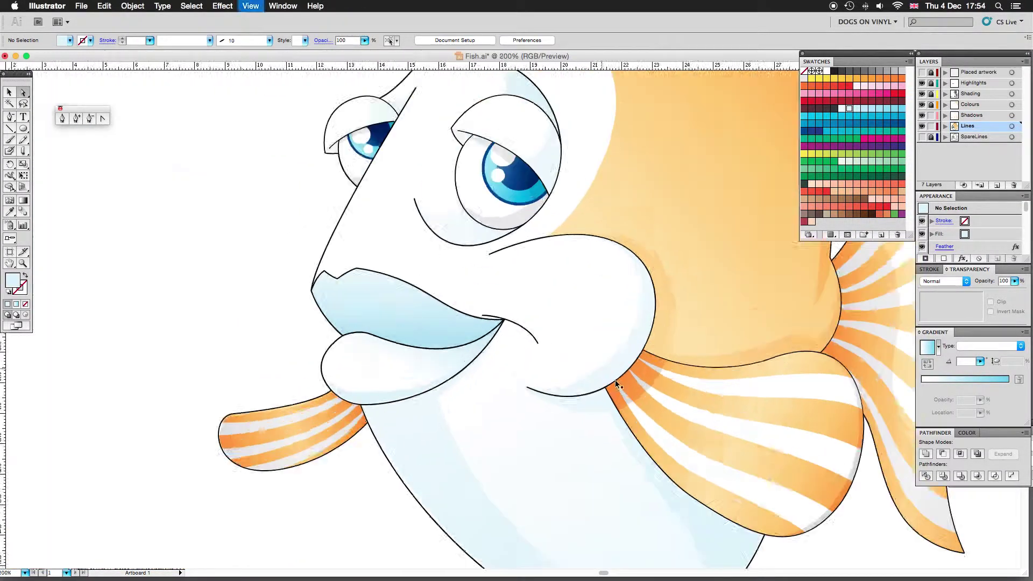
Tidy the lower end of the face-edge shadow path.
left_click(615, 380)
key("ctrl+plus")
key("ctrl+plus")
key("p")
left_click(558, 229)
left_click_drag(482, 338, 134, 91)
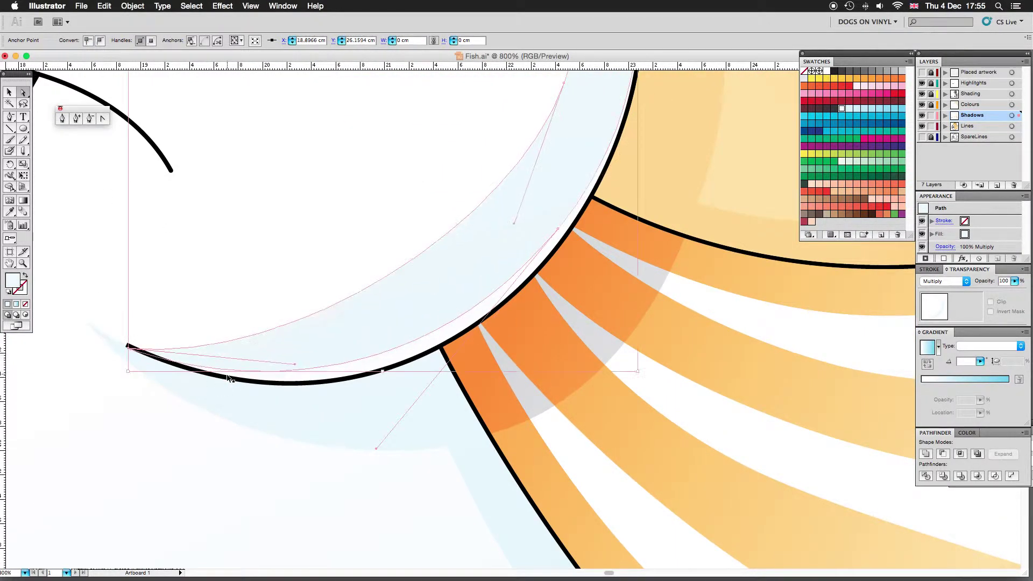
key("ctrl+0")
scroll(531, 315, "up", 5)
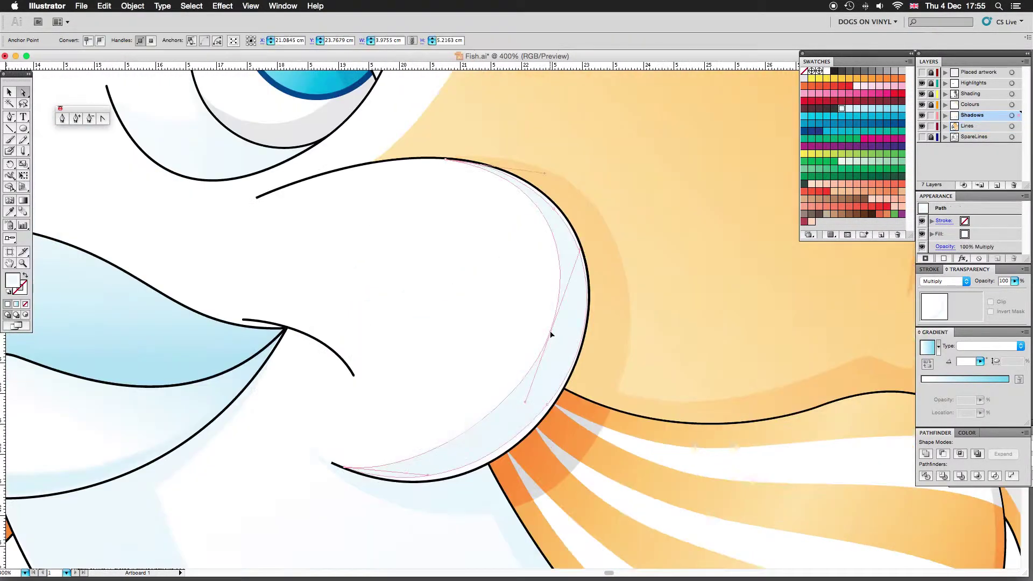
Delete the belly shadow's lower-left anchor to straighten its edge, then select the rim shadow.
left_click(421, 196)
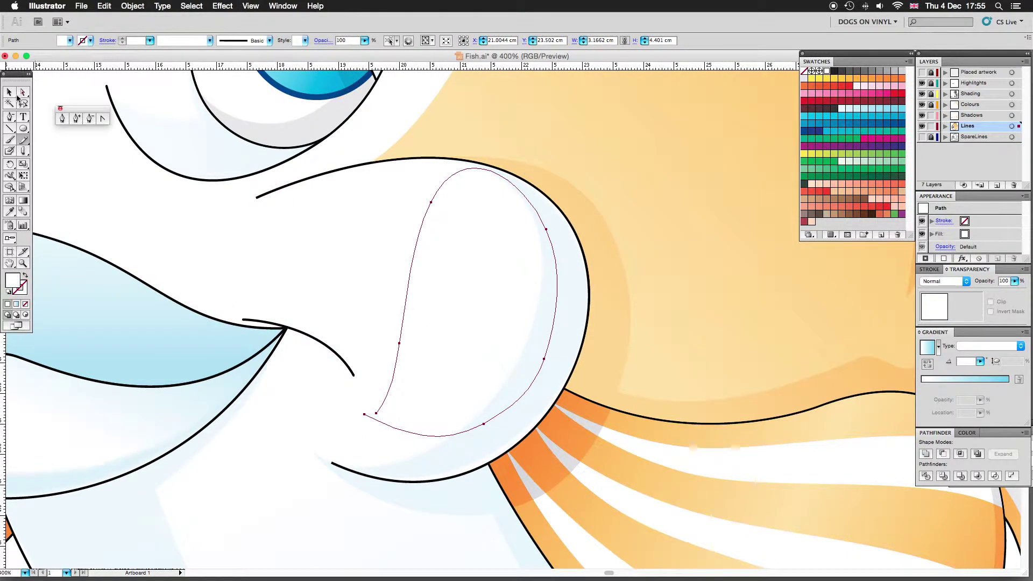
left_click(1019, 118)
scroll(544, 398, "up", 1)
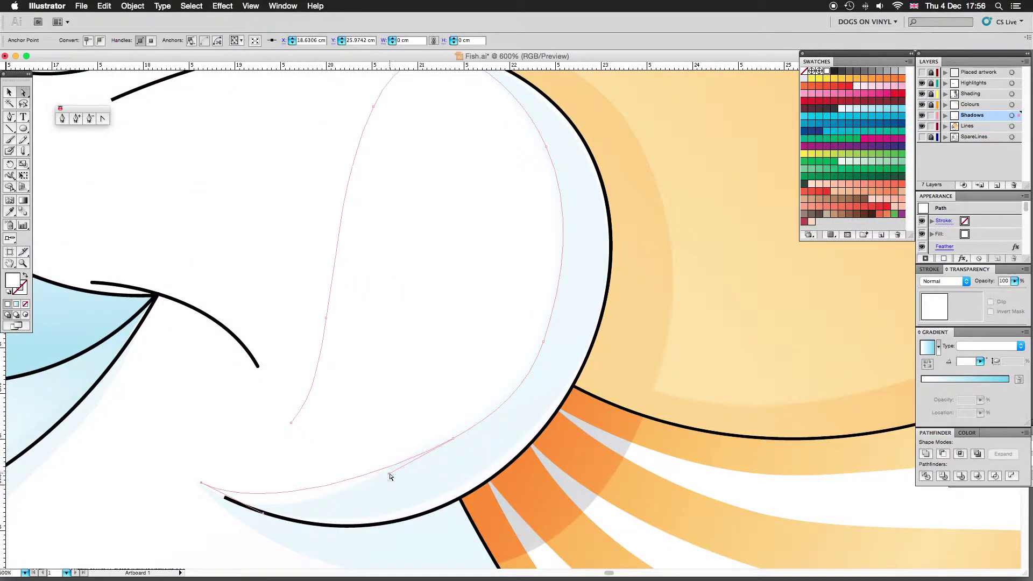
left_click(294, 423)
key("Delete")
left_click(382, 385)
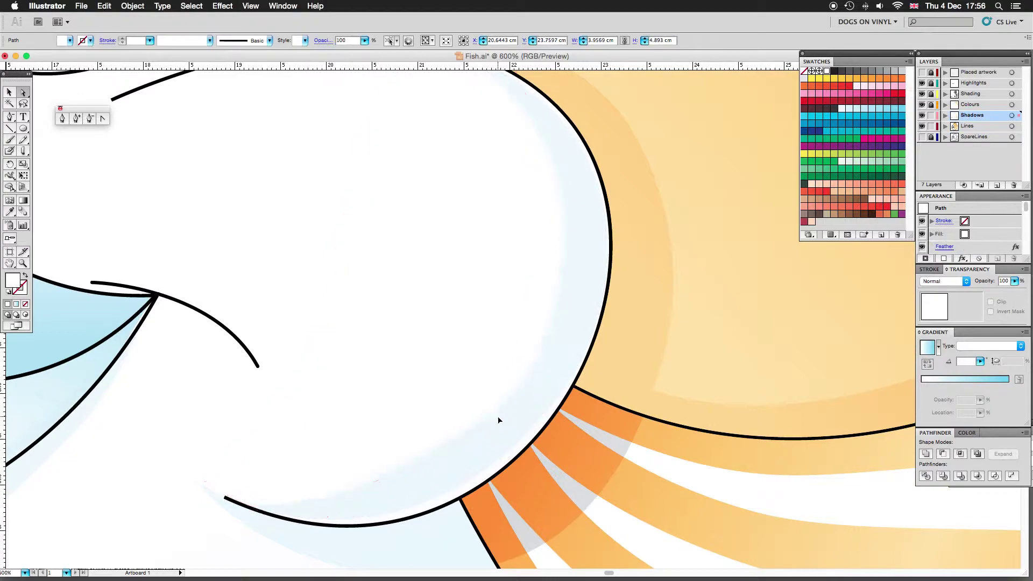
left_click(414, 471)
left_click(542, 346)
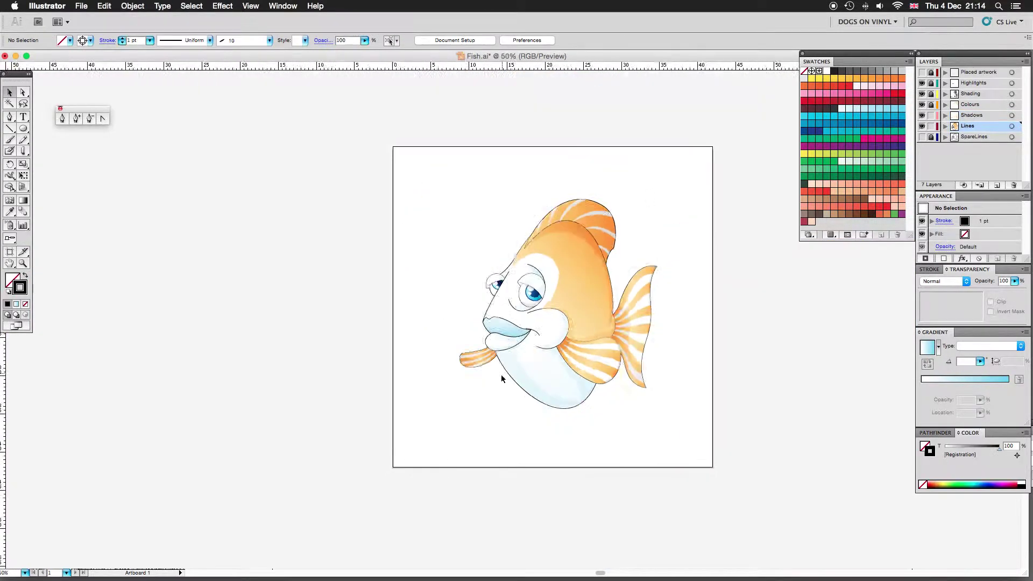
Zoom in on the eyes and marquee-select the eyelid shading shapes.
key("super+equal")
key("super+shift+a")
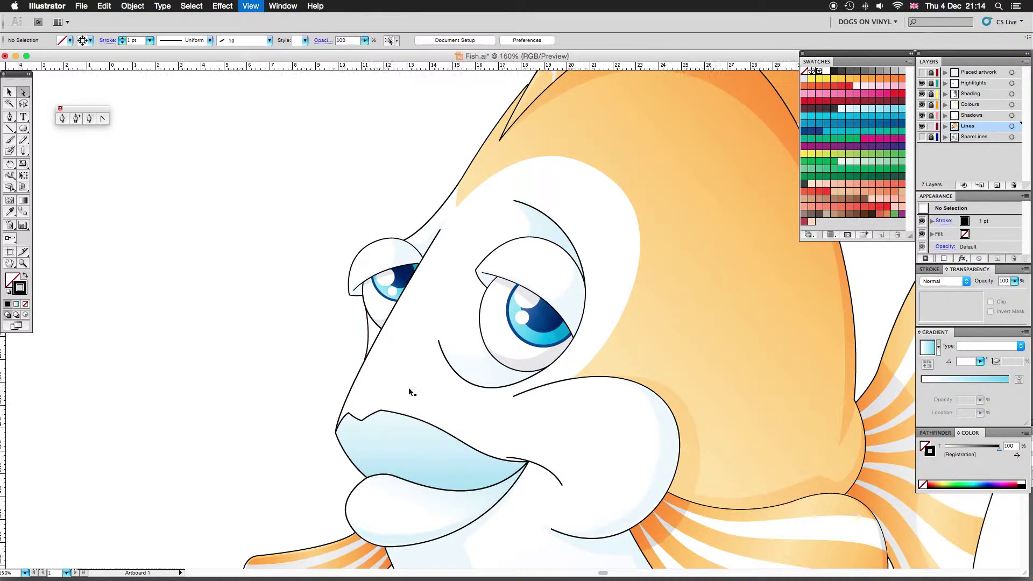
key("super+equal")
key("super+minus")
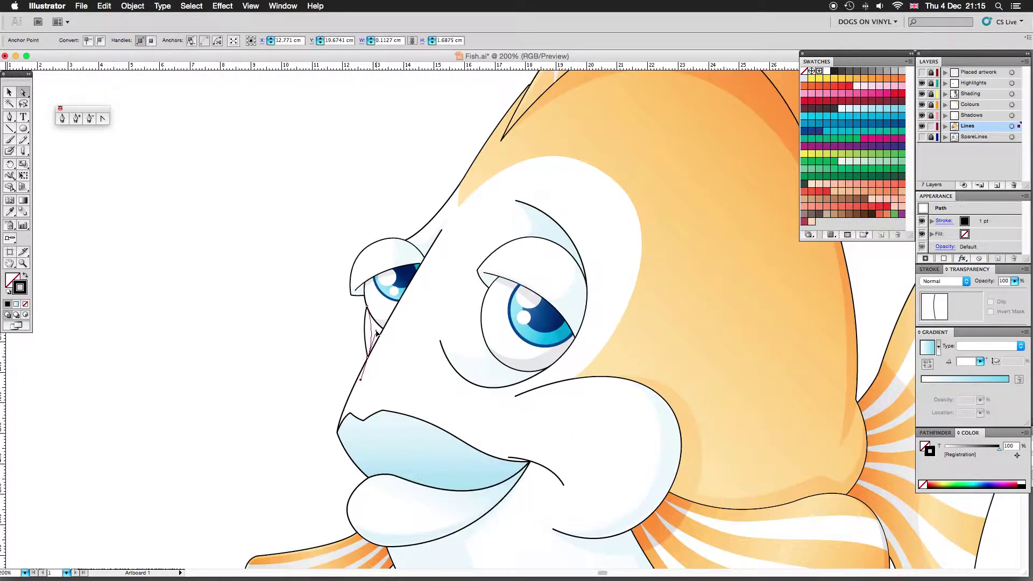
key("super+minus")
key("super+equal")
key("super+equal")
key("super+equal")
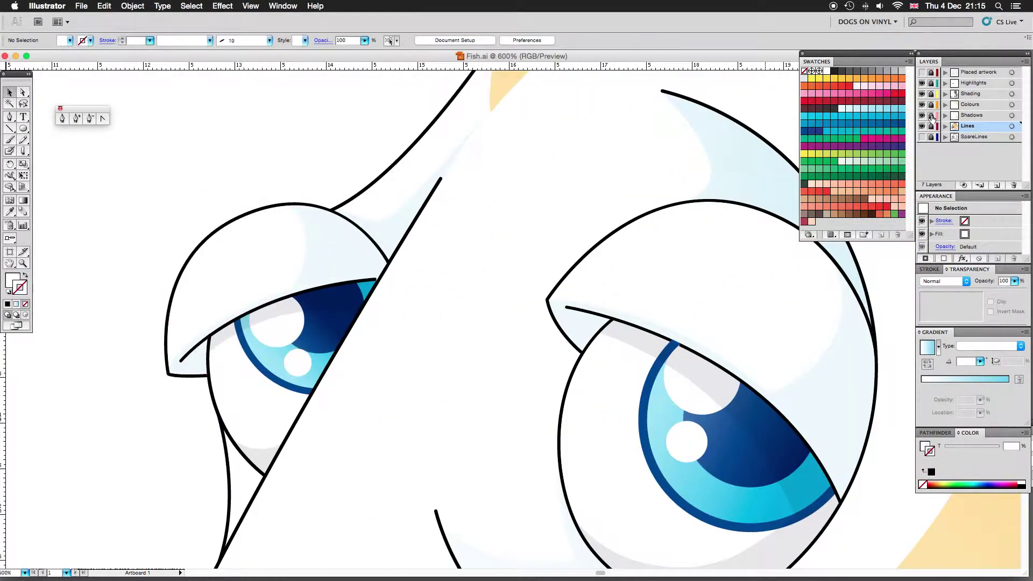
left_click_drag(164, 200, 800, 391)
key("super+shift+a")
Select both eyelids and move a gradient stop to lighten them.
key("super+0")
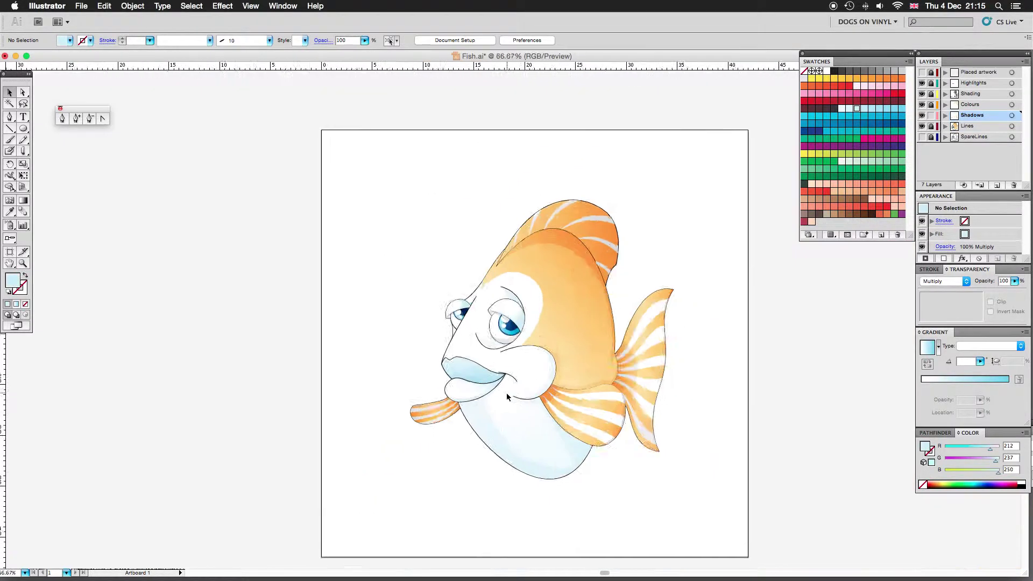
key("super+equal")
key("super+equal")
key("super+equal")
left_click_drag(499, 284, 507, 309)
left_click(507, 309)
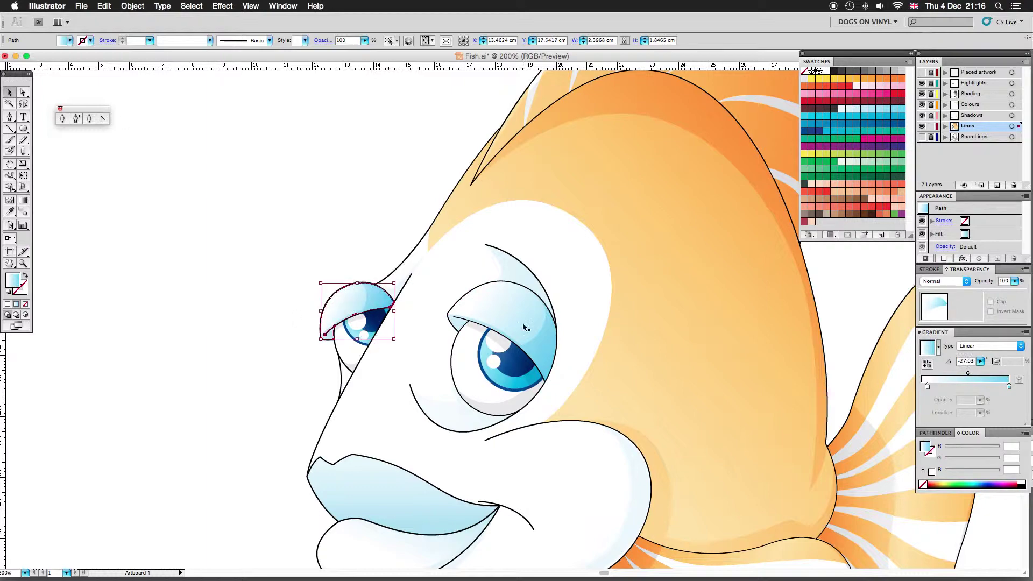
left_click(525, 290, "shift")
mouse_move(927, 386)
left_mouse_down()
mouse_move(950, 387)
mouse_move(942, 388)
left_mouse_up()
left_click(366, 293)
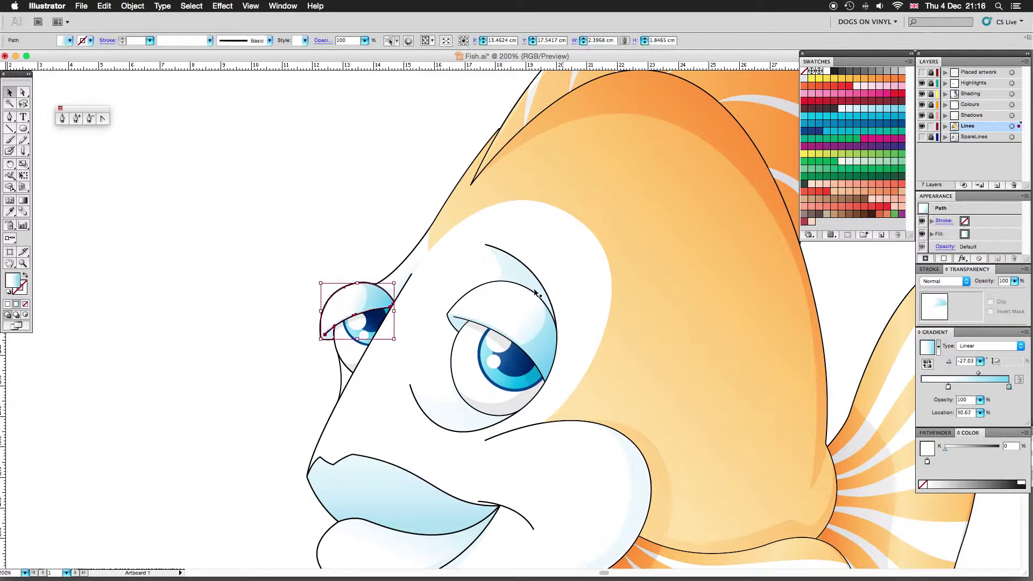
key("super+minus")
Add a new layer named 'Scales'.
key("super+0")
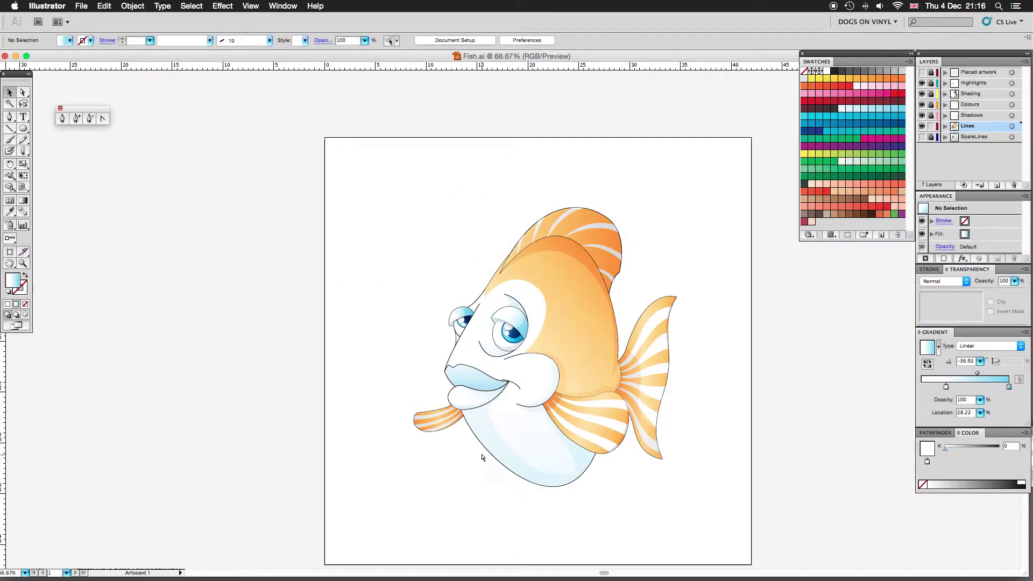
key("super+1")
key("super+minus")
key("alt+super+l")
type("Scales")
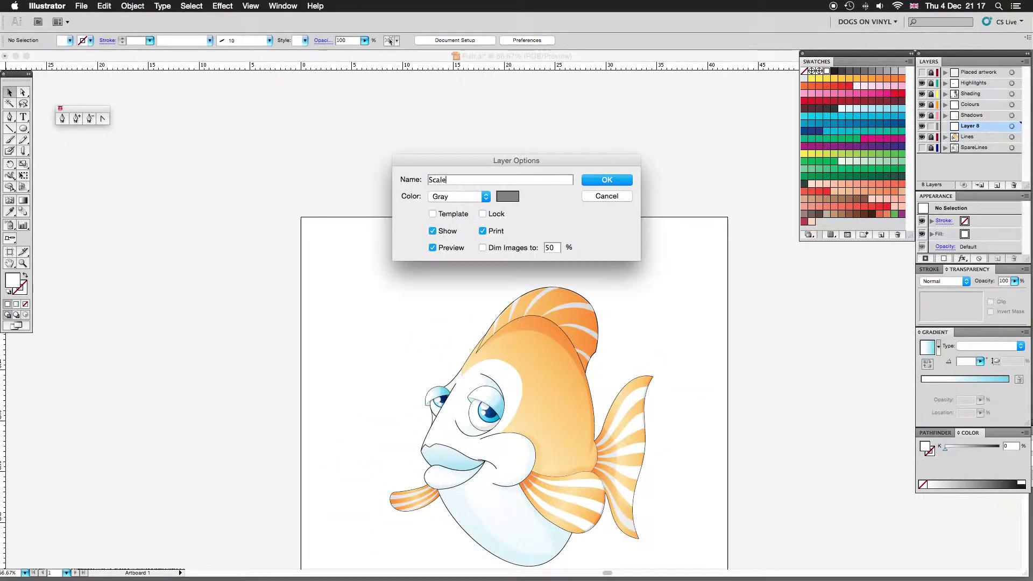
key("Return")
key("super+1")
key("p")
key("super+plus")
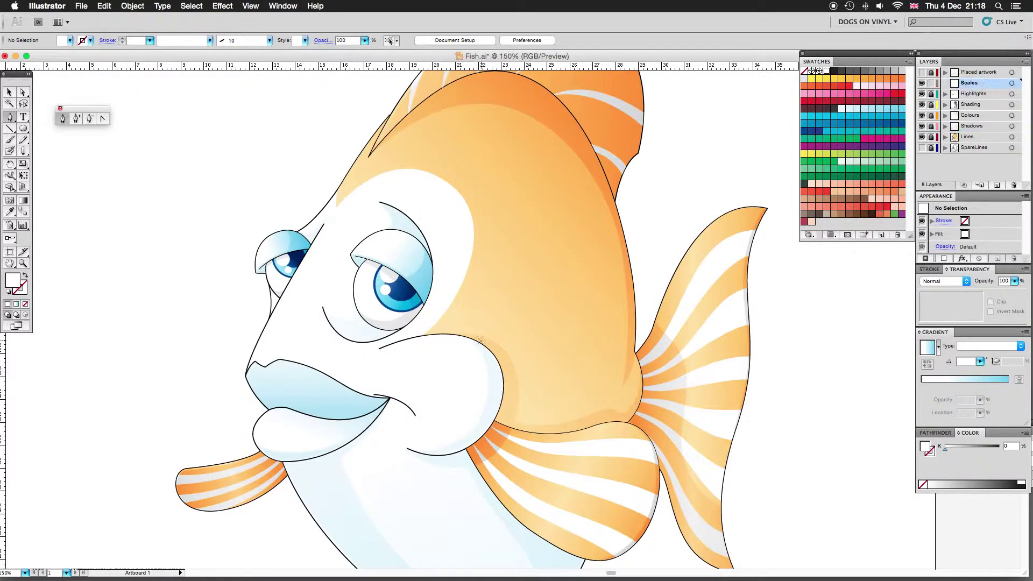
Draw the first curved white scale line on the body.
key("super+minus")
left_click_drag(440, 214, 362, 181)
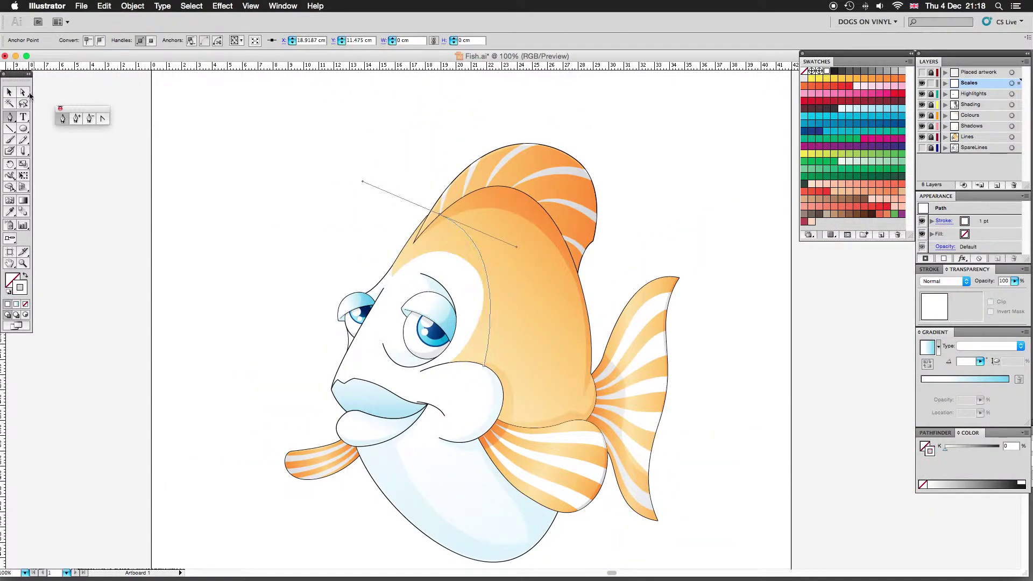
key("super+shift+a")
key("super+plus")
scroll(327, 106, "right", 2)
key("super+shift+a")
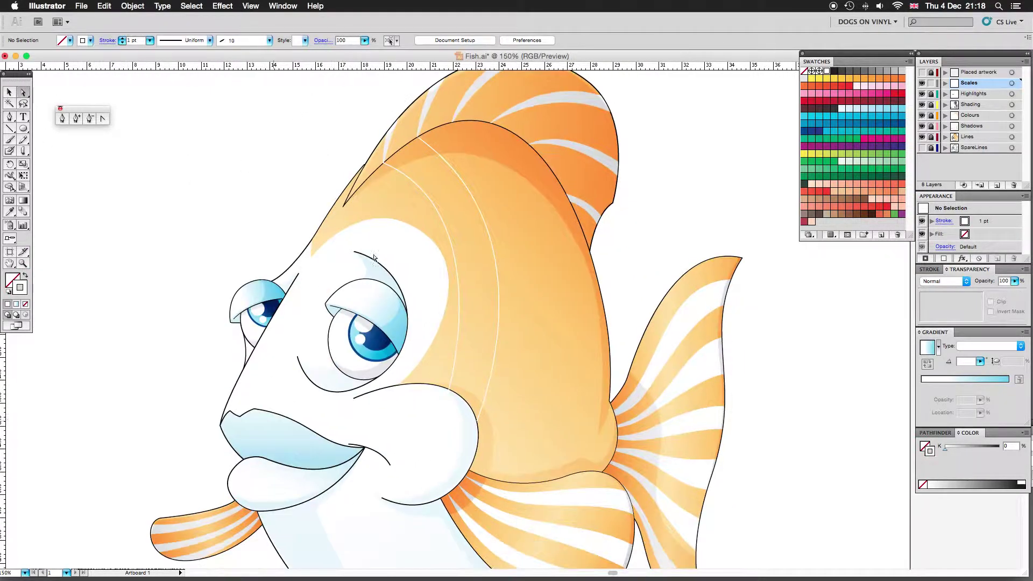
Draw more curved scale lines across the body, checking them at full view.
left_click_drag(489, 478, 579, 298)
key("super+minus")
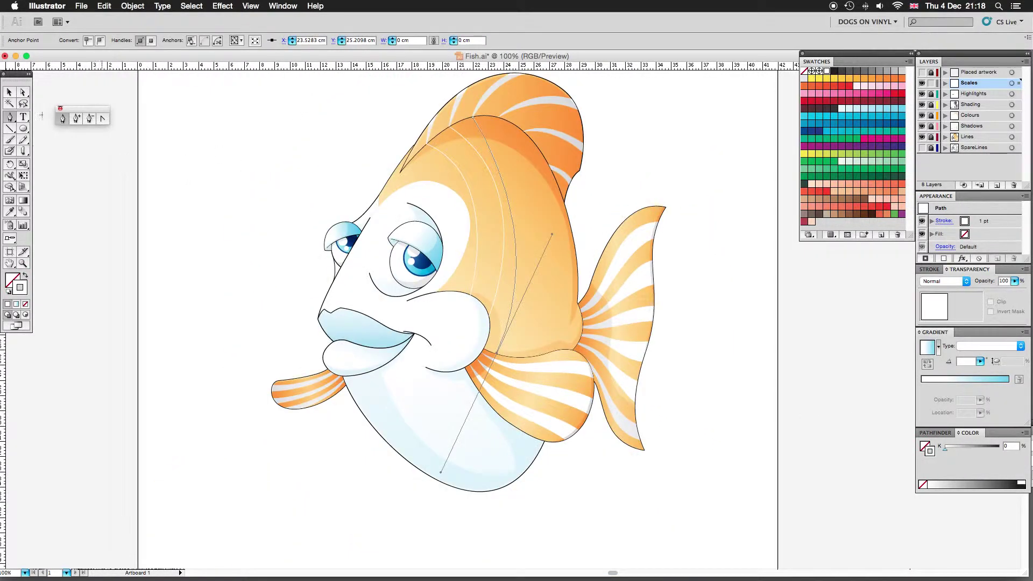
key("super+shift+a")
key("super+plus")
scroll(510, 180, "up", 5)
key("super+shift+a")
key("super+minus")
key("super+plus")
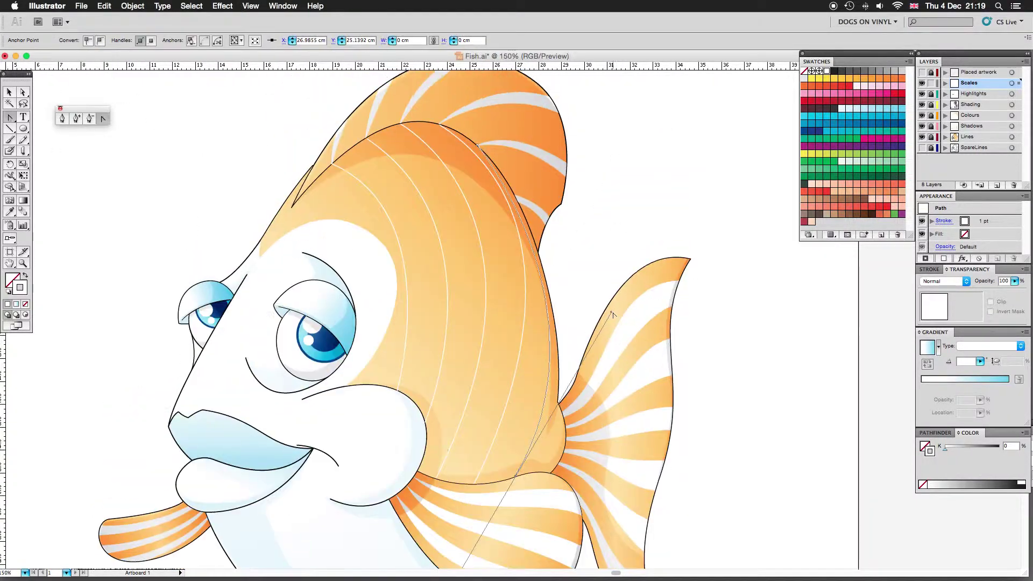
key("super+shift+a")
key("super+minus")
key("super+minus")
key("super+minus")
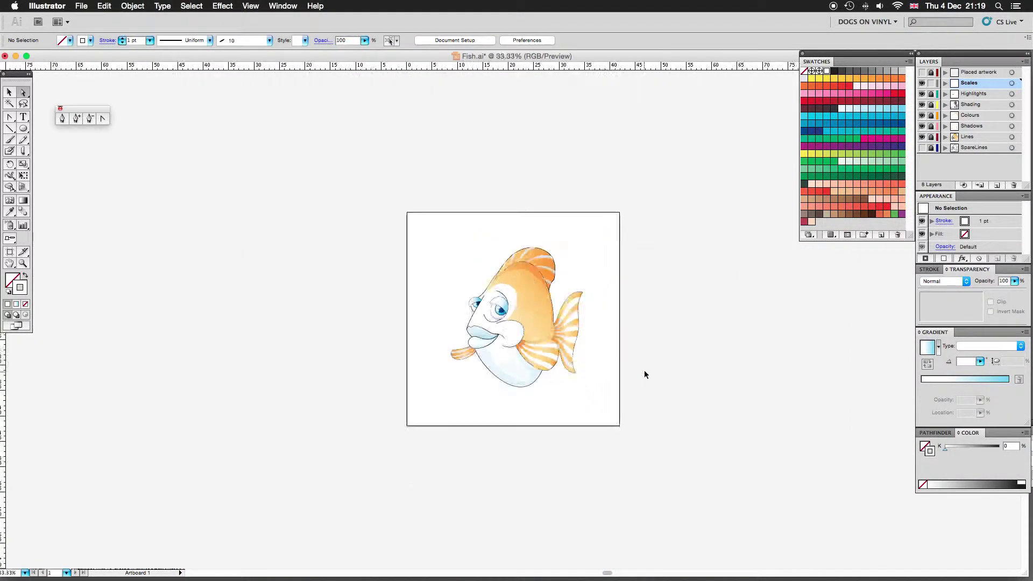
key("super+plus")
key("super+plus")
key("super+plus")
Add crosswise scale curves sweeping across the body and reshape their bends.
left_click(365, 168, "super")
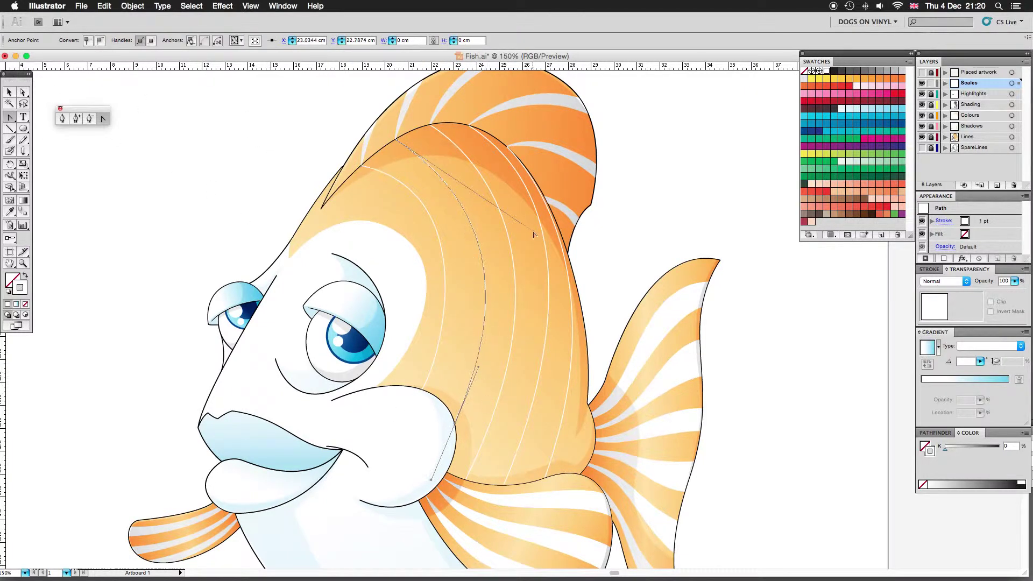
left_click(122, 168, "super")
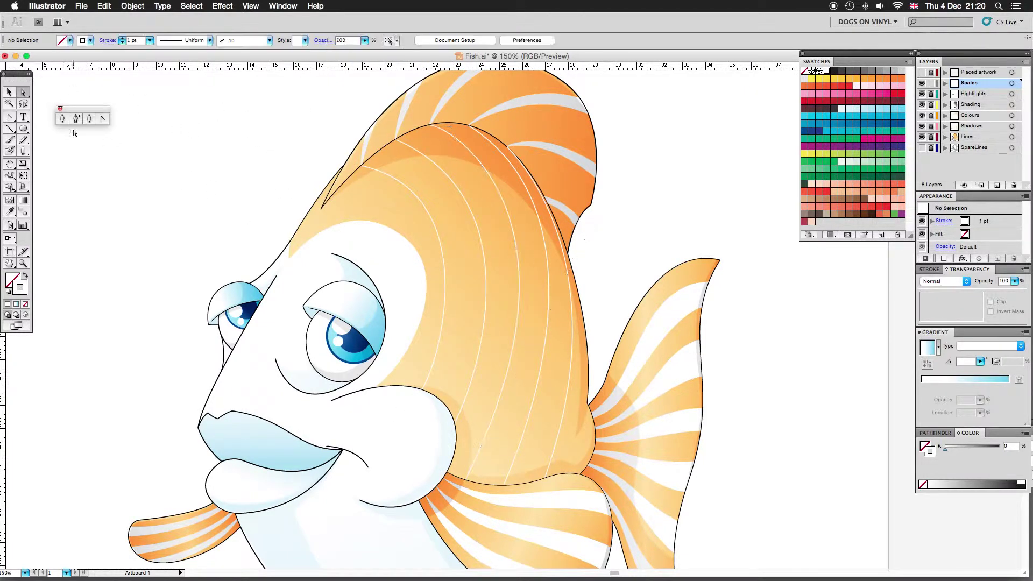
left_click_drag(662, 546, 657, 554)
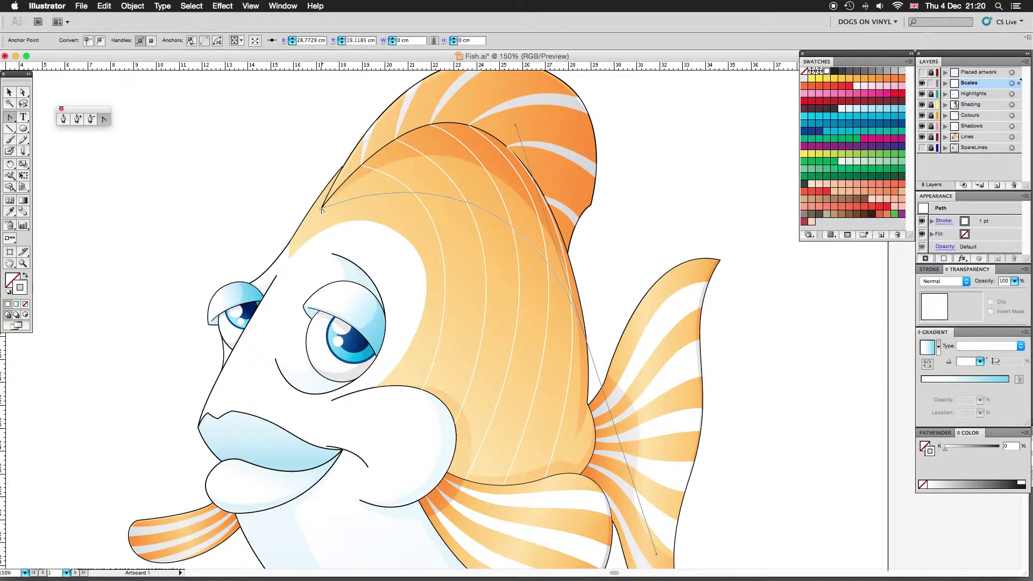
left_click(474, 256, "super")
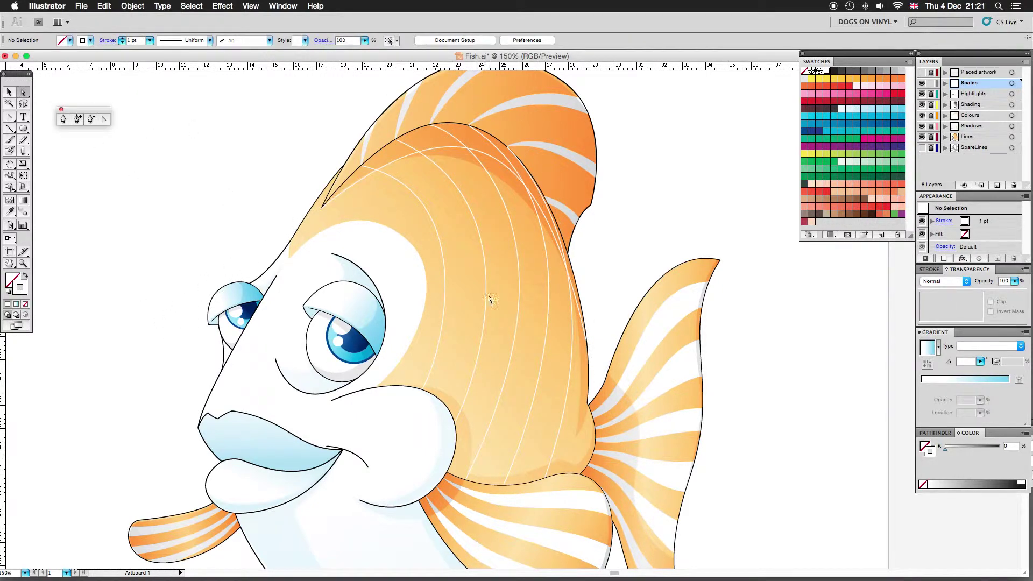
left_click(322, 207, "super")
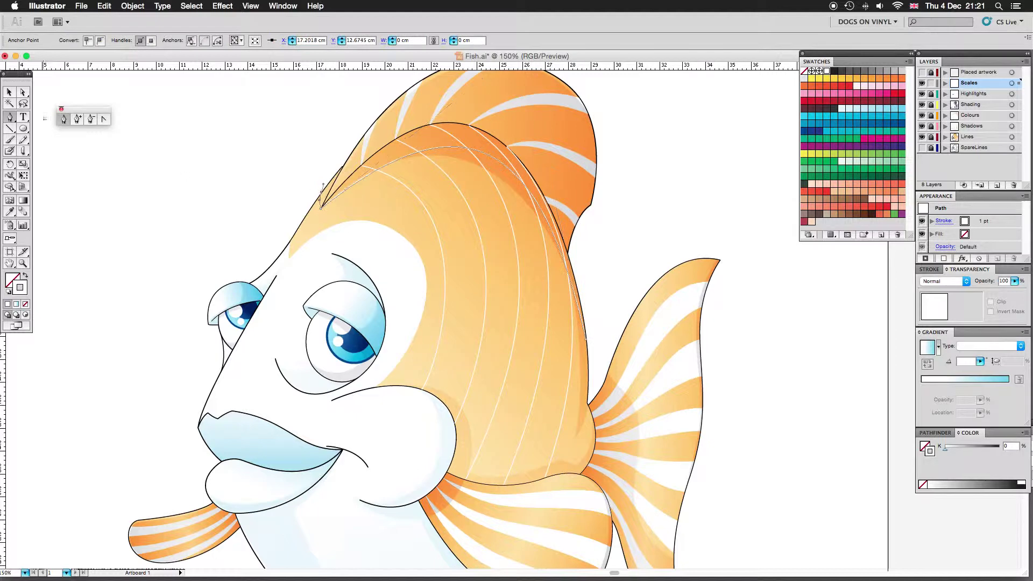
left_click(183, 175, "super")
left_click_drag(690, 554, 690, 554)
left_click_drag(420, 211, 493, 138)
left_click(617, 223, "super")
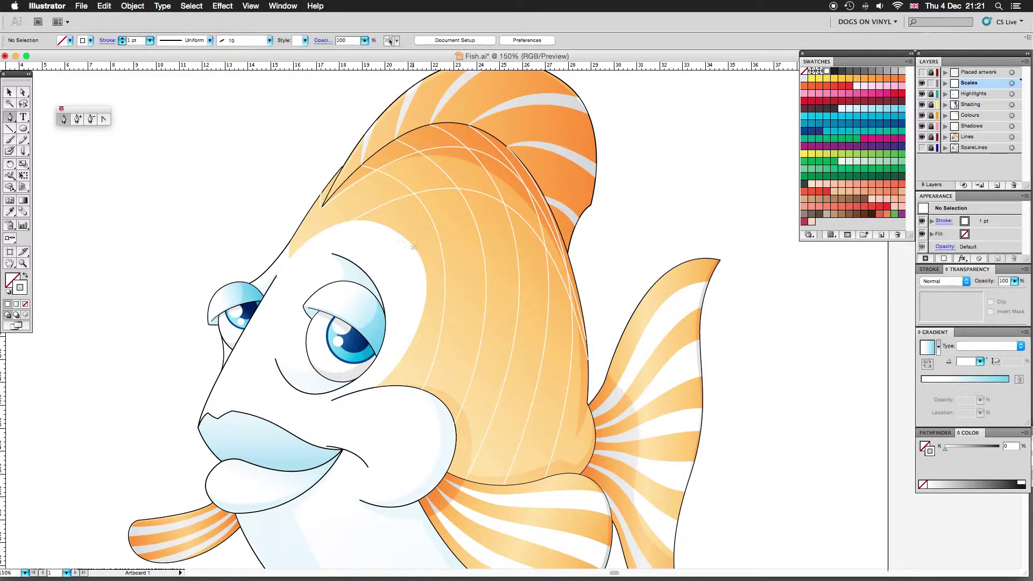
Adjust scale curve anchors with Convert Anchor Point, undoing one reshaping.
key("shift+c")
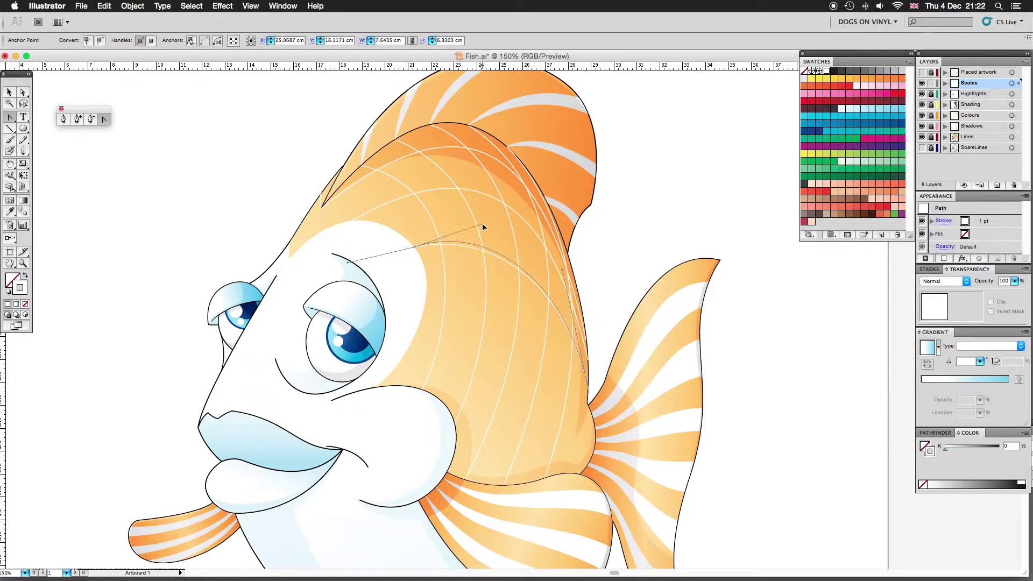
key("p")
left_click(424, 297, "super")
left_click(597, 371, "super")
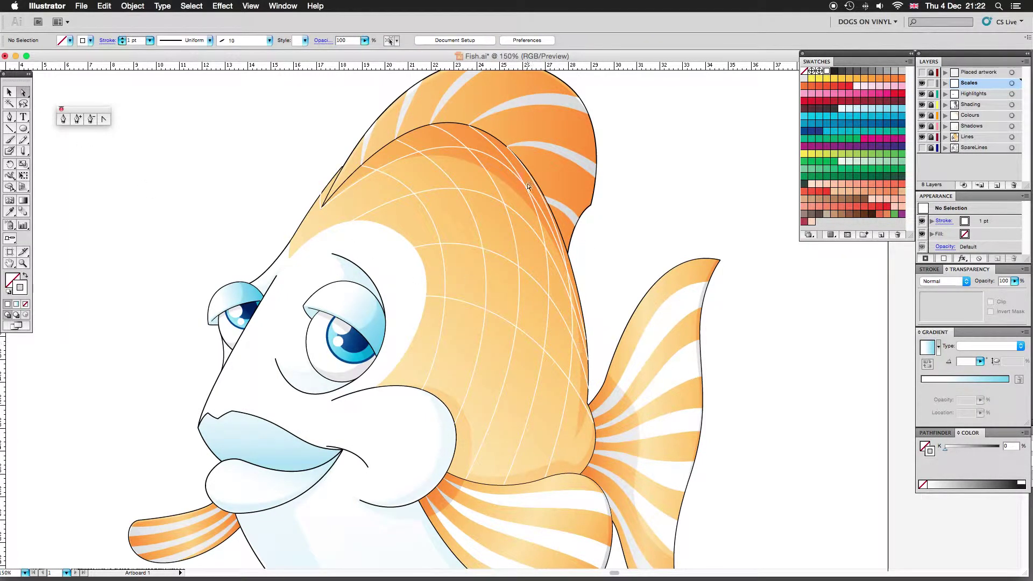
scroll(322, 161, "down", 5)
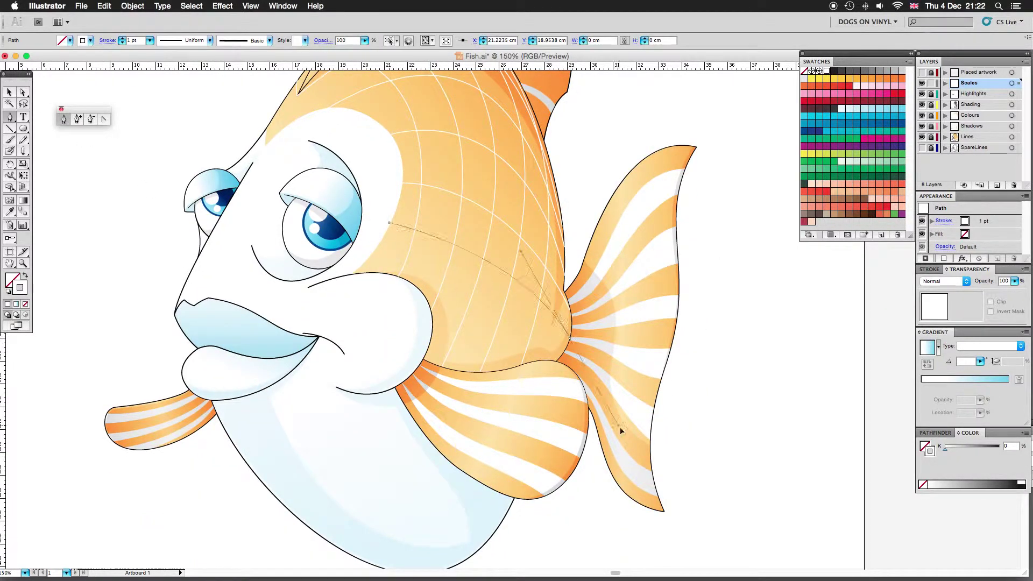
left_click(389, 223, "super")
key("p")
key("super+z")
key("super+shift+a")
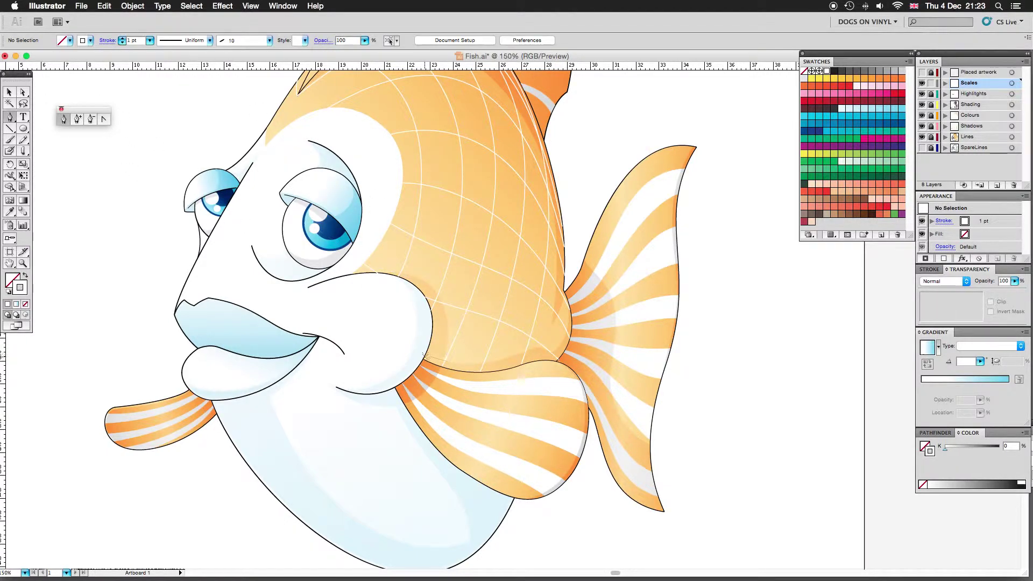
key("super+0")
left_click(399, 181, "super")
Select the scale line grid and convert its strokes into outlined shapes.
key("a")
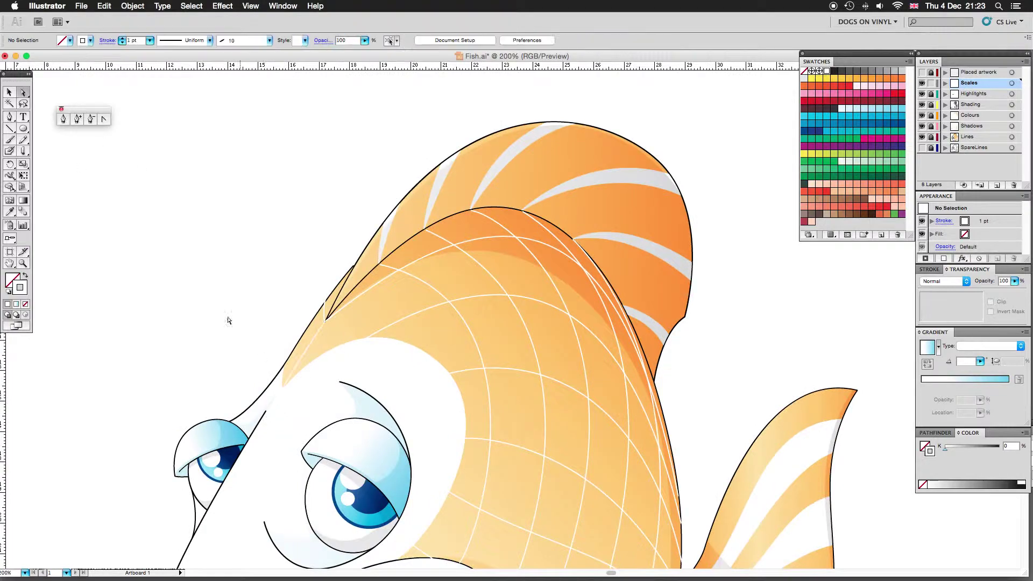
key("super+0")
left_click(517, 349)
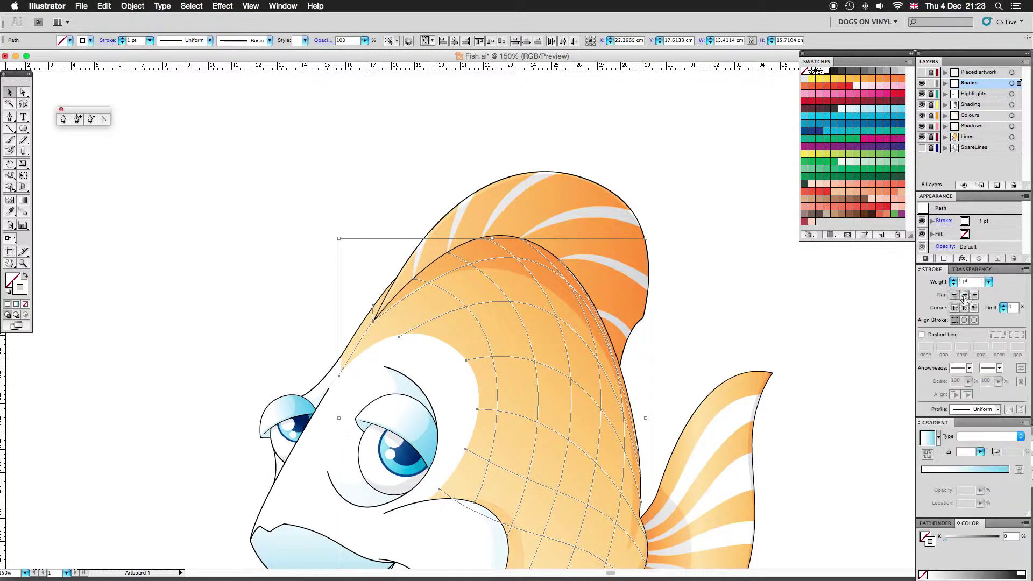
left_click(724, 259)
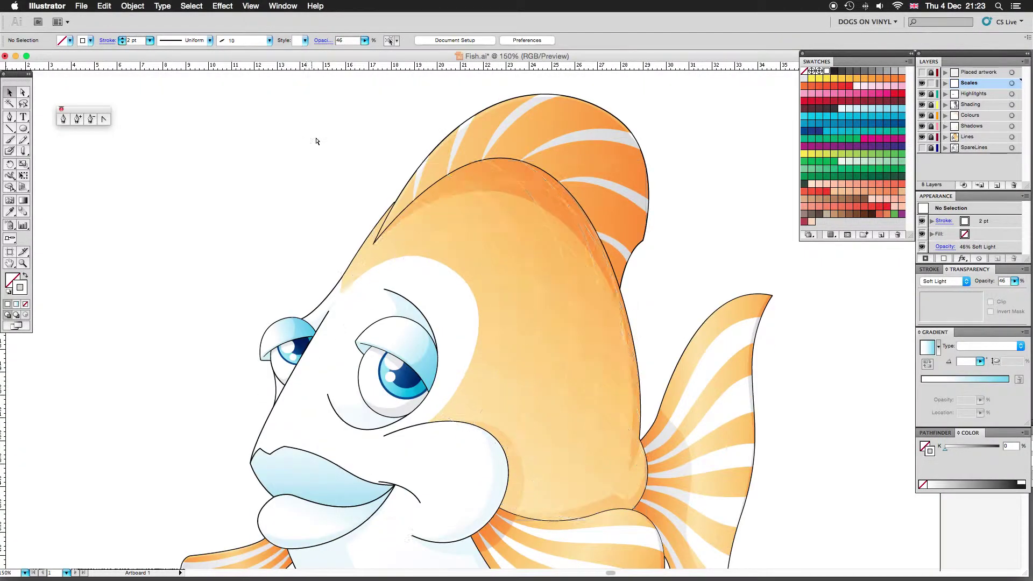
left_click(463, 349, "super")
left_click(132, 6)
left_click(266, 235)
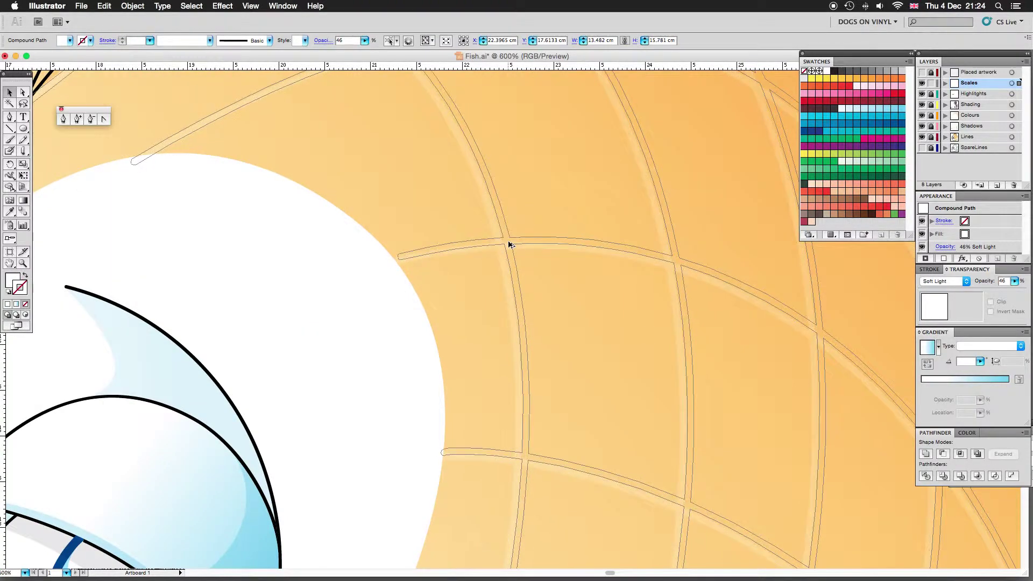
key("super+minus")
key("super+minus")
key("super+minus")
Set the scale grid to Multiply blending at 15% opacity.
left_click(842, 78)
left_click(323, 40)
type("15")
key("Return")
key("super+0")
key("super+plus")
key("super+plus")
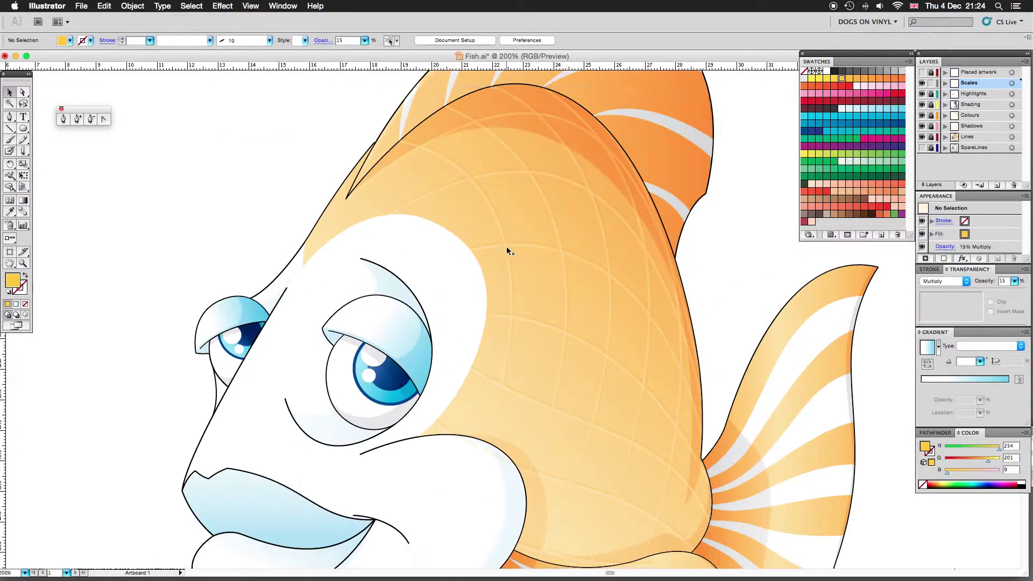
Select the scale grid and nearby line-art objects, then hide them.
key("shift+super+a")
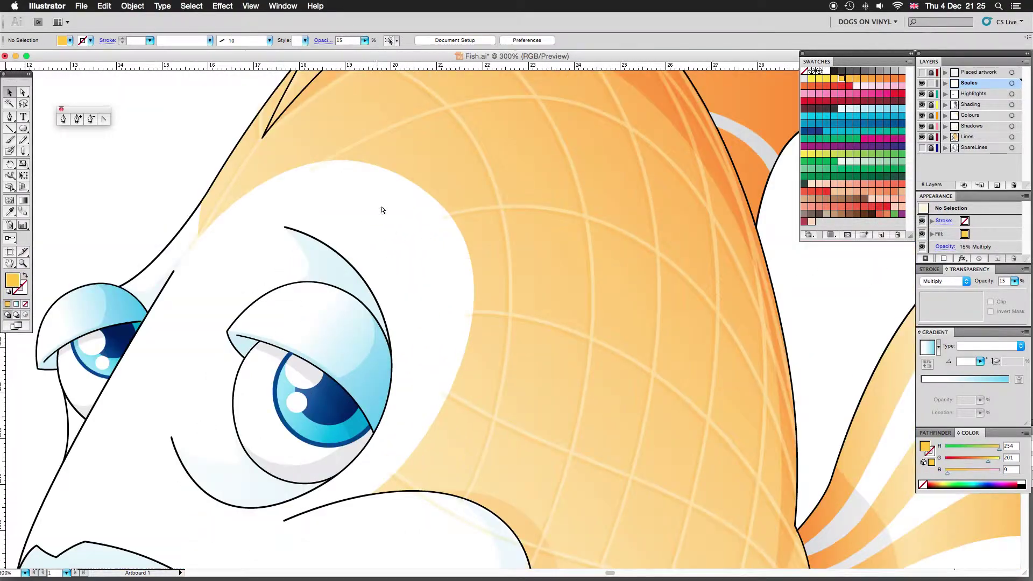
left_click(450, 228)
left_click(457, 219)
left_click(445, 219, "shift")
key("super+h")
key("super+3")
key("super+alt+3")
key("super+minus")
key("super+minus")
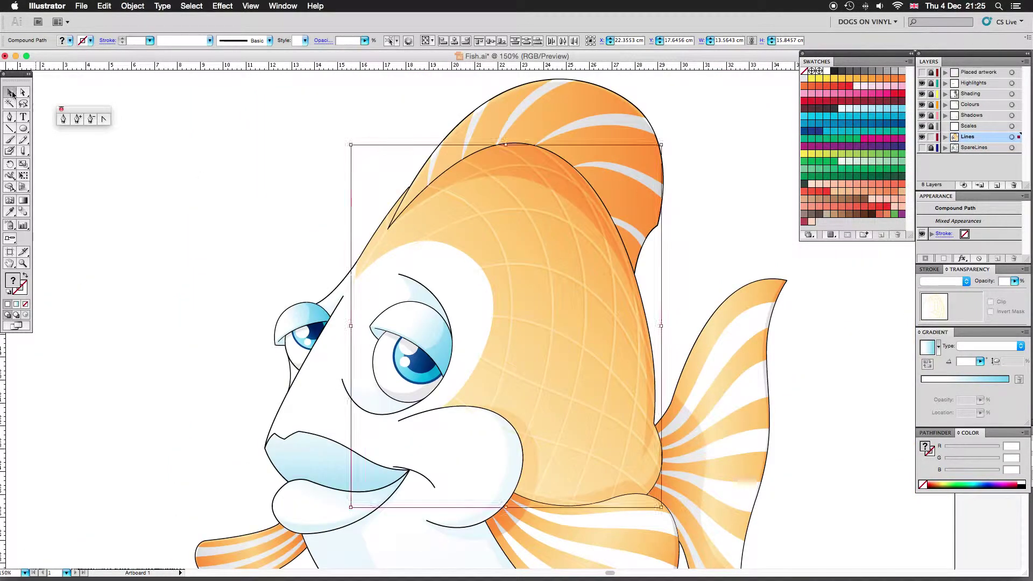
Select the white face shape and unlock the Scales layer.
scroll(451, 270, "down", 3)
scroll(451, 270, "right", 1)
left_click(451, 269)
left_click(931, 126)
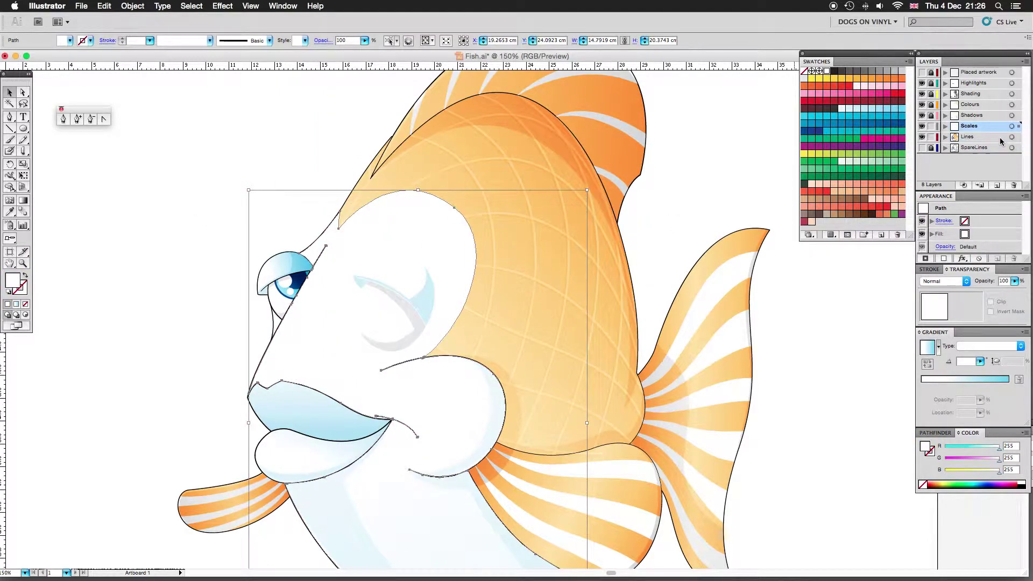
Set the face shape's fill to None.
left_click(25, 304)
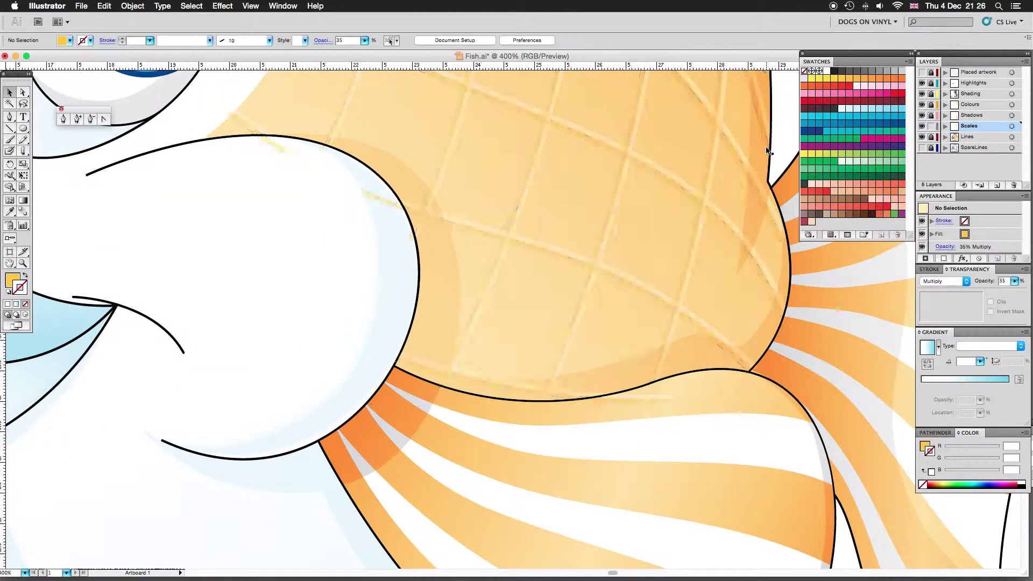
key("ctrl+0")
left_click(766, 284)
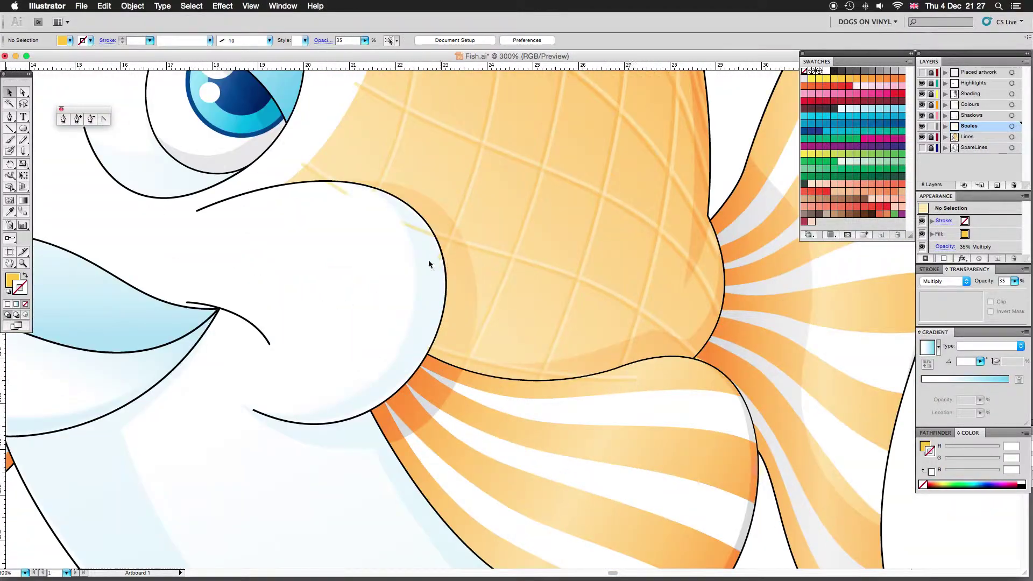
key("ctrl+a")
key("ctrl+plus")
key("ctrl+plus")
key("ctrl+plus")
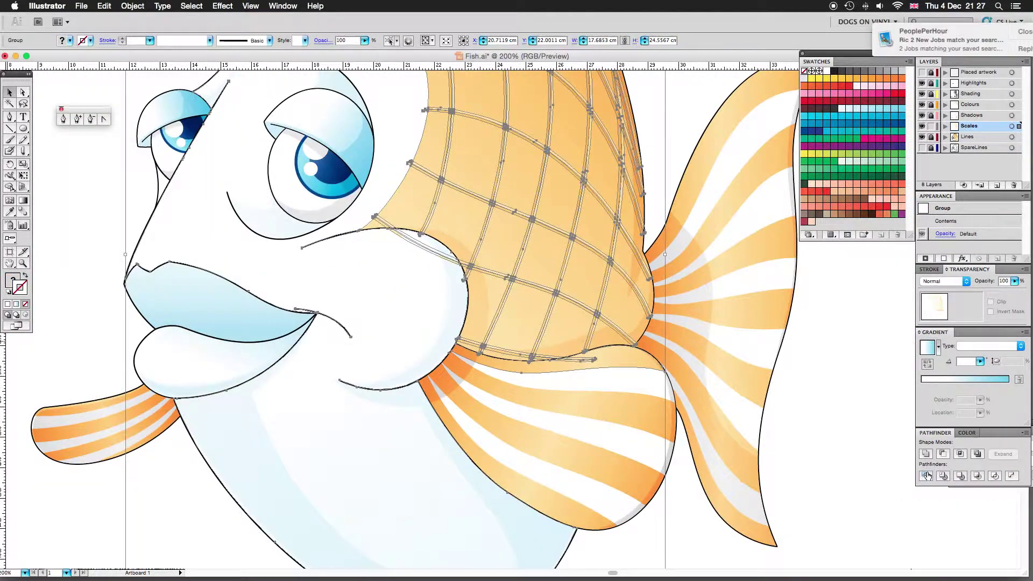
Locate and select the long soft highlight path on the scales.
left_click(564, 351)
key("ctrl+plus")
key("ctrl+plus")
key("ctrl+plus")
key("ctrl+shift+a")
scroll(672, 453, "left", 10)
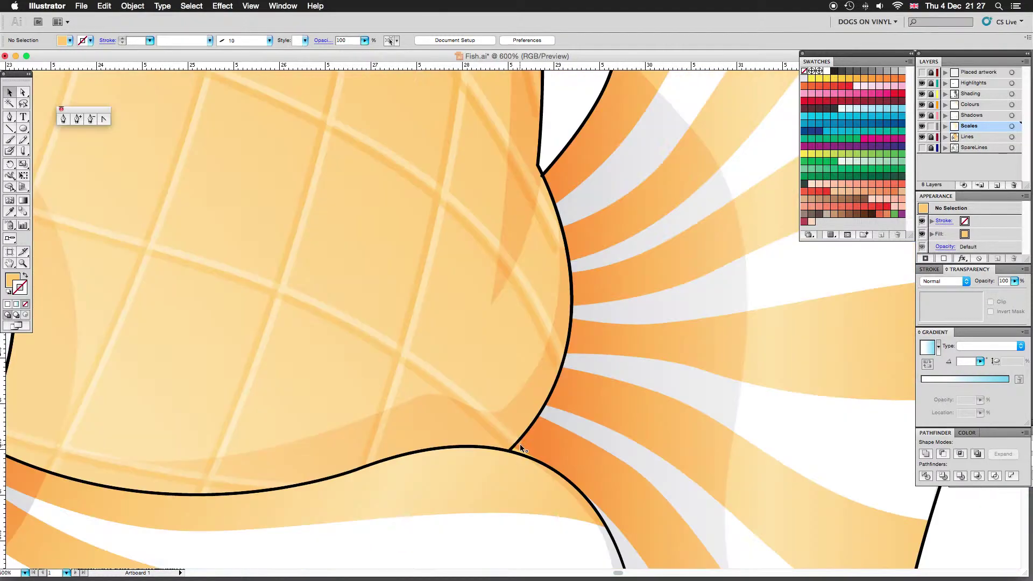
mouse_move(391, 154)
left_mouse_down()
mouse_move(502, 364)
mouse_move(612, 304)
mouse_move(365, 209)
left_mouse_up()
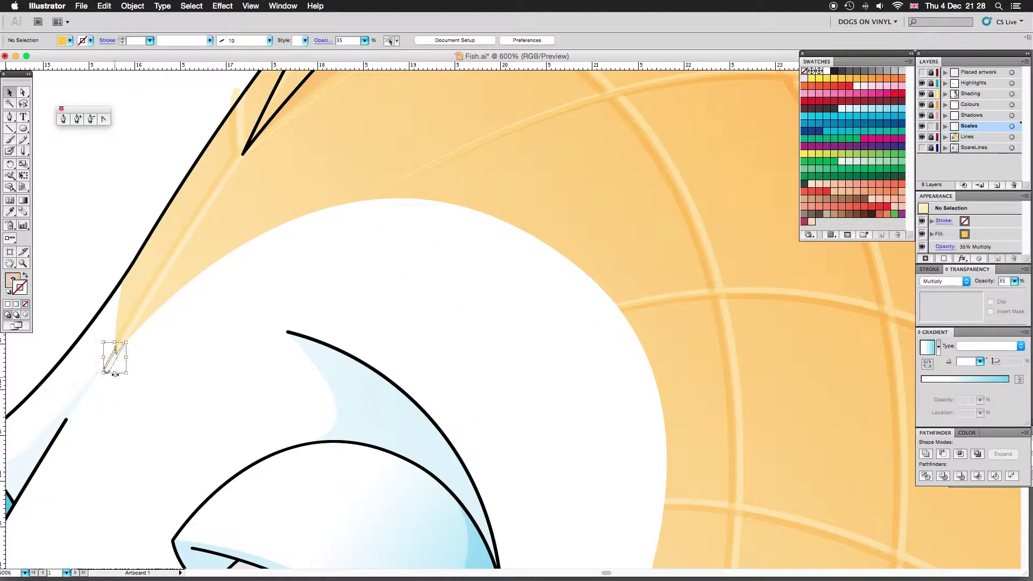
left_click(114, 373)
key("ctrl+plus")
key("ctrl+plus")
key("ctrl+minus")
key("ctrl+minus")
key("ctrl+minus")
key("ctrl+minus")
key("ctrl+minus")
Use Select > Same to pick all matching highlight lines and delete them.
left_click(191, 6)
left_click(216, 88)
left_click(192, 5)
left_click(295, 97)
key("ctrl+plus")
key("ctrl+plus")
left_click(191, 6)
left_click(334, 141)
left_click(322, 40)
key("Delete")
key("ctrl+1")
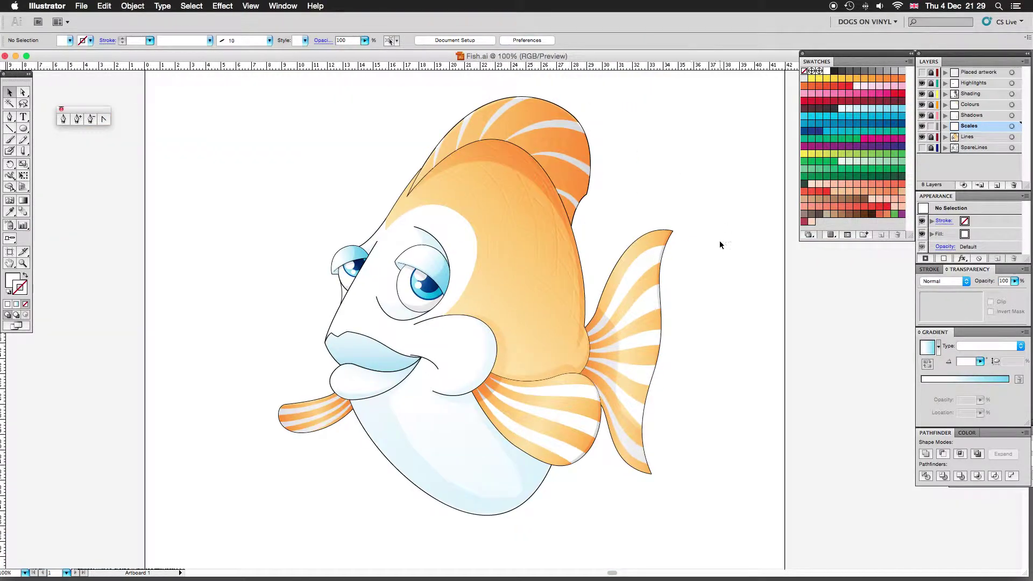
Add the Borders layer and give the fish outline a black 6–7 pt stroke.
scroll(724, 256, "up", 3)
scroll(607, 304, "up", 2)
scroll(616, 209, "down", 5)
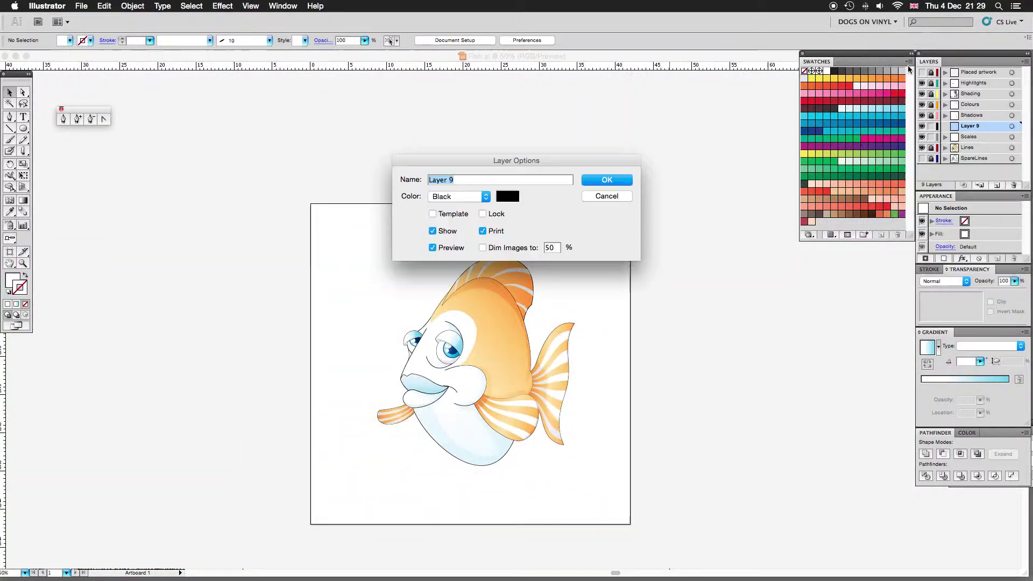
key("ctrl+z")
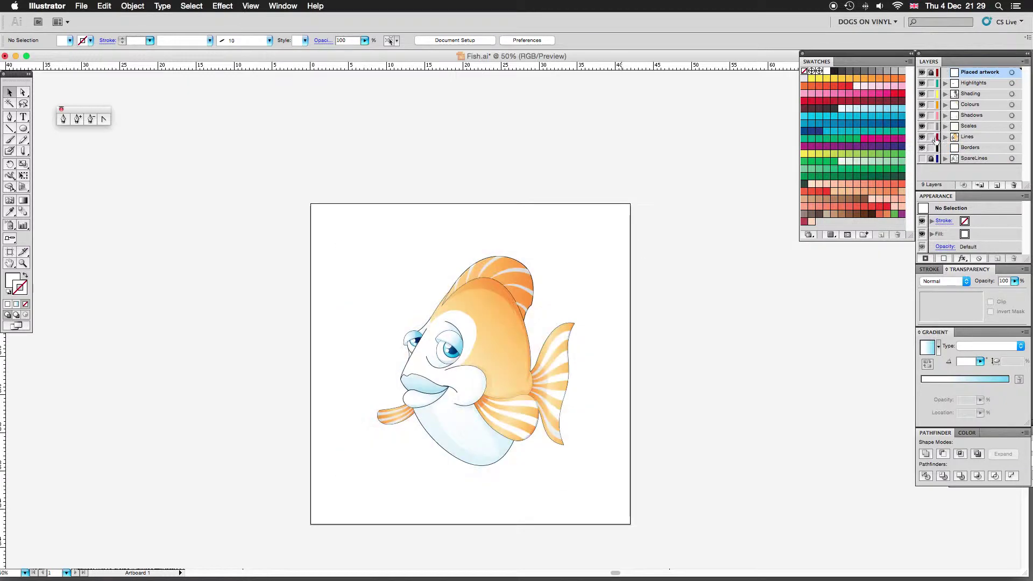
key("ctrl+a")
left_click(929, 269)
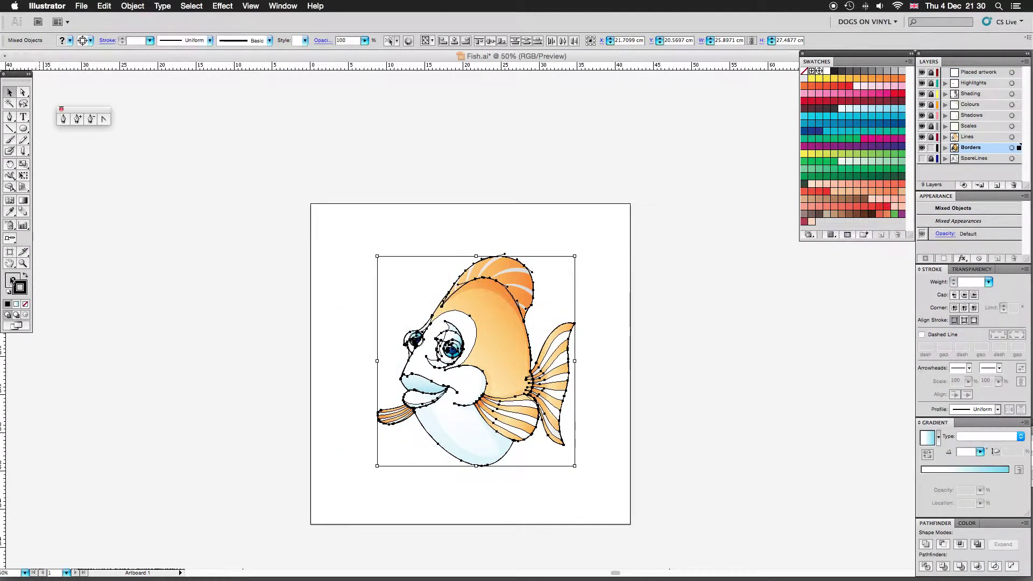
key("ctrl+shift+a")
Zoom in to inspect the eye outline paths and their anchor points.
key("ctrl+equal")
key("ctrl+equal")
key("ctrl+equal")
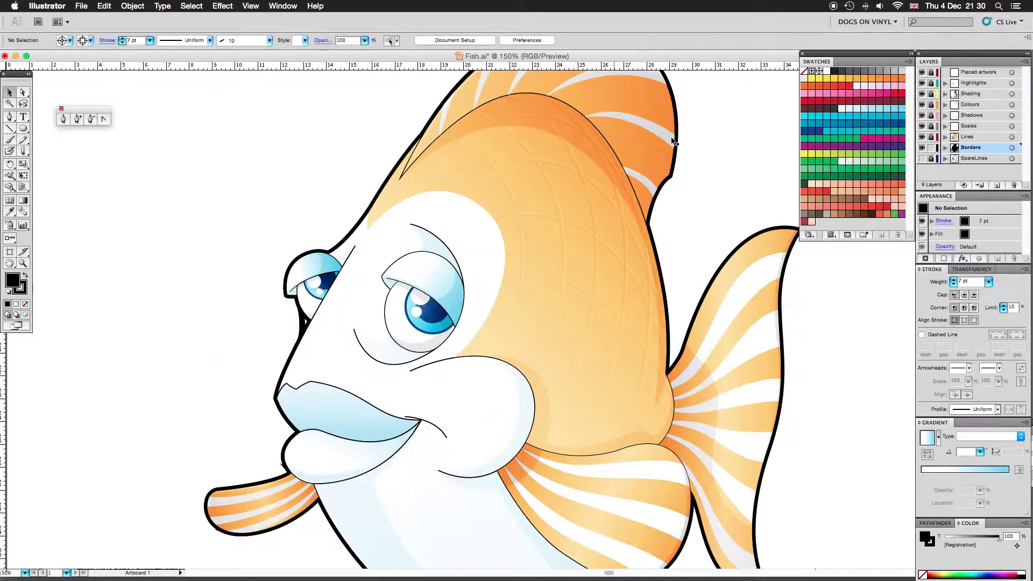
key("ctrl+equal")
key("ctrl+equal")
key("ctrl+equal")
scroll(376, 269, "left", 5)
key("p")
left_click(313, 296, "ctrl")
key("ctrl+shift+a")
key("ctrl+equal")
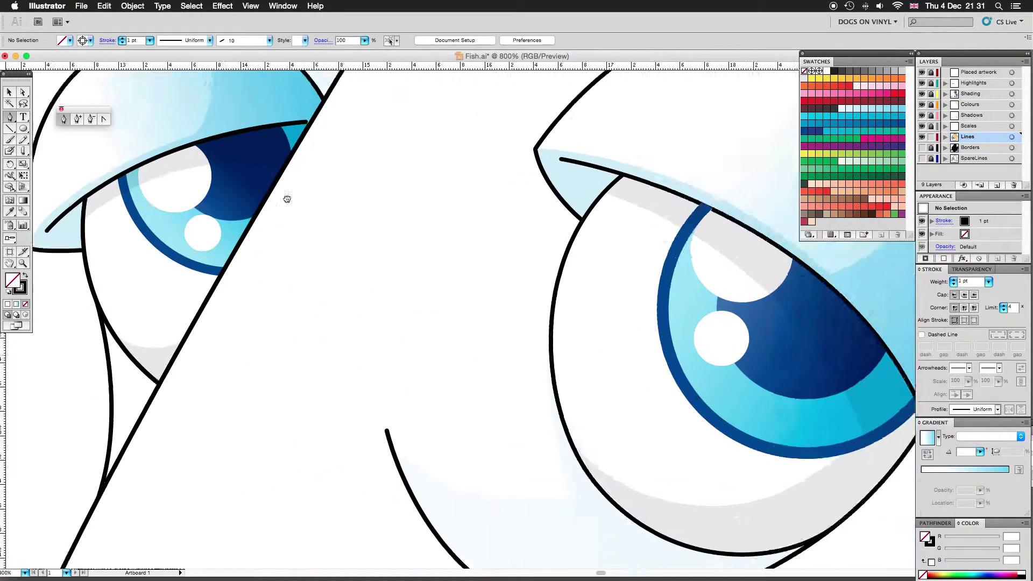
left_click_drag(287, 199, 432, 181)
left_click(243, 478, "ctrl")
key("ctrl+shift+a")
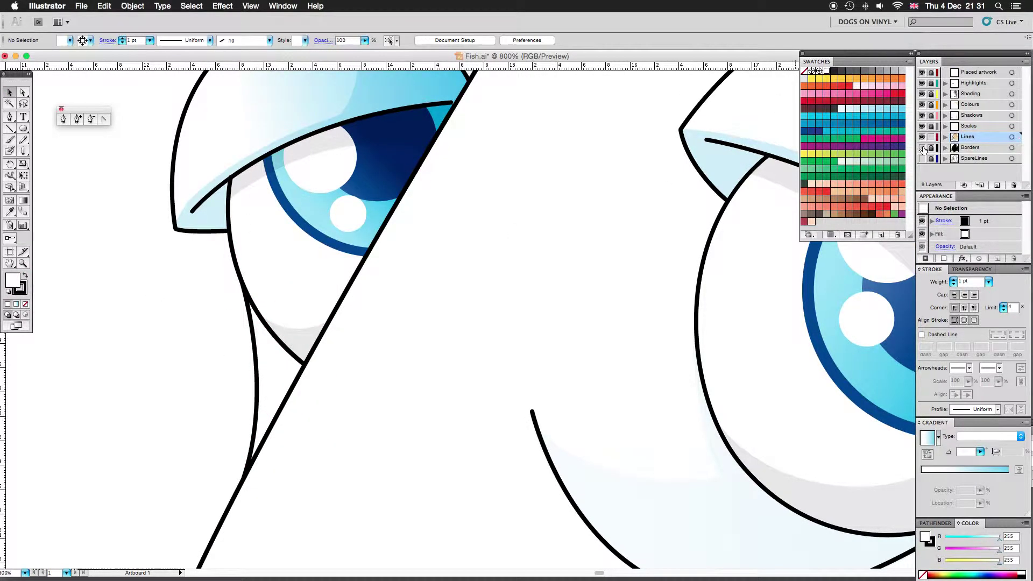
Reselect all fish paths, then deselect and return to a full-artboard view.
key("ctrl+0")
key("ctrl+equal")
key("ctrl+a")
key("ctrl+shift+a")
key("ctrl+minus")
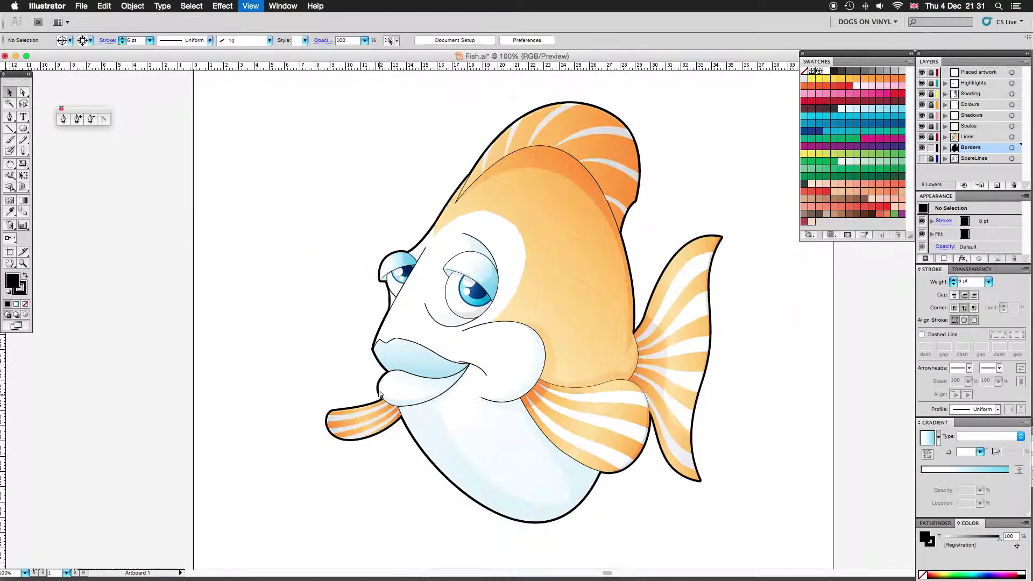
key("ctrl+0")
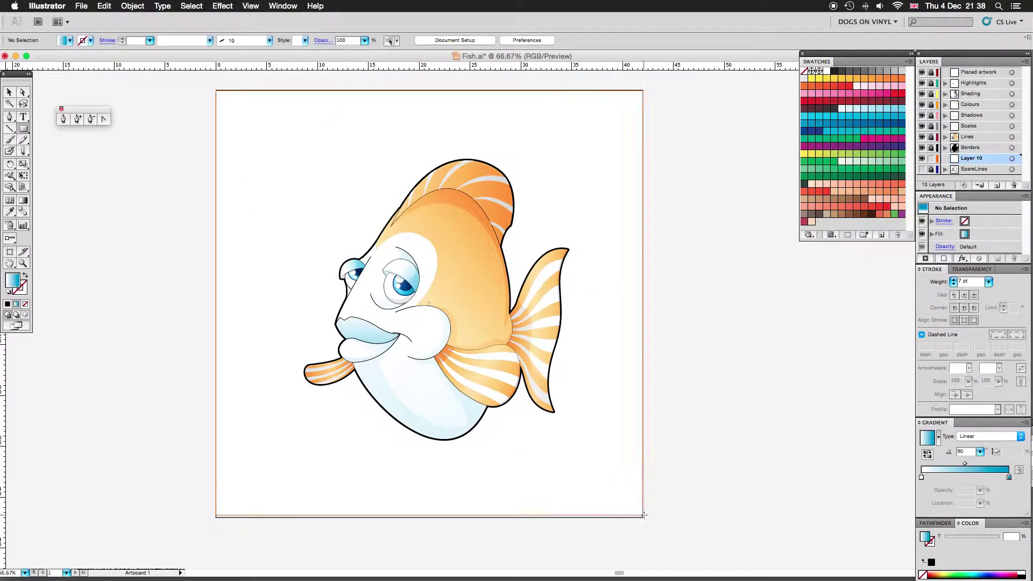
Draw a blue linear-gradient rectangle across the artboard and add a new layer.
left_click_drag(645, 515, 644, 515)
key("v")
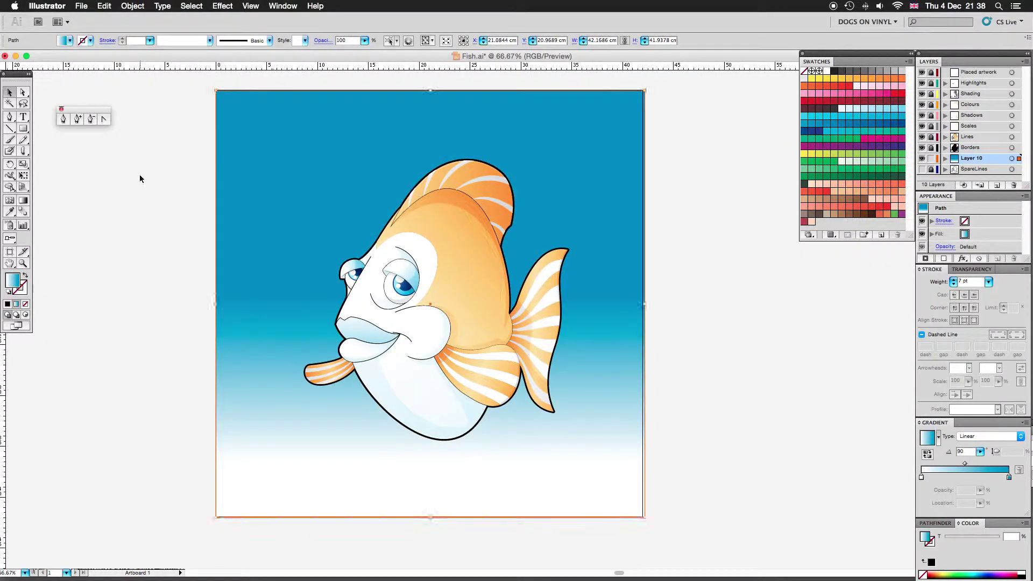
key("ctrl+shift+a")
key("ctrl+minus")
key("ctrl+l")
Copy the fish line art and paste it in front on the new layer.
left_click(1011, 148)
key("ctrl+c")
key("ctrl+f")
key("ctrl+h")
key("ctrl+plus")
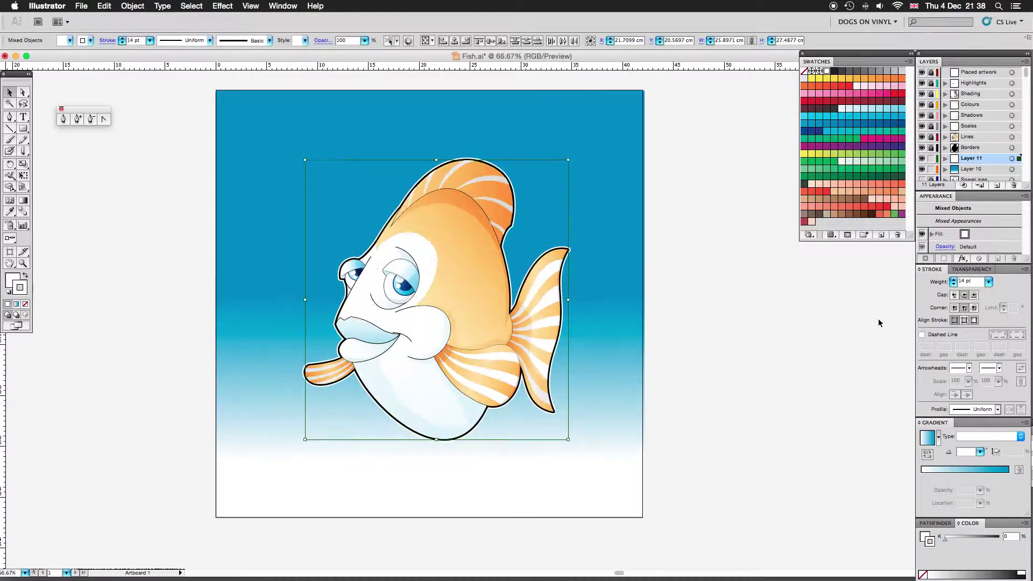
Set the pasted outline halo to Soft Light blending and check the result.
left_click(323, 41)
left_click_drag(230, 131, 344, 339)
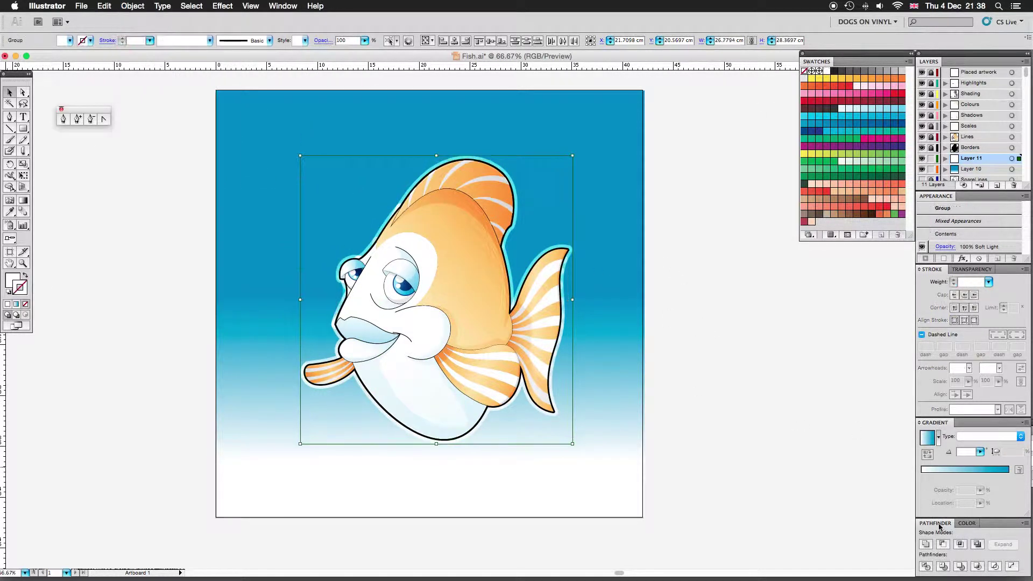
left_click(323, 41)
left_click(243, 56)
left_click(244, 146)
left_click(676, 347)
key("ctrl+1")
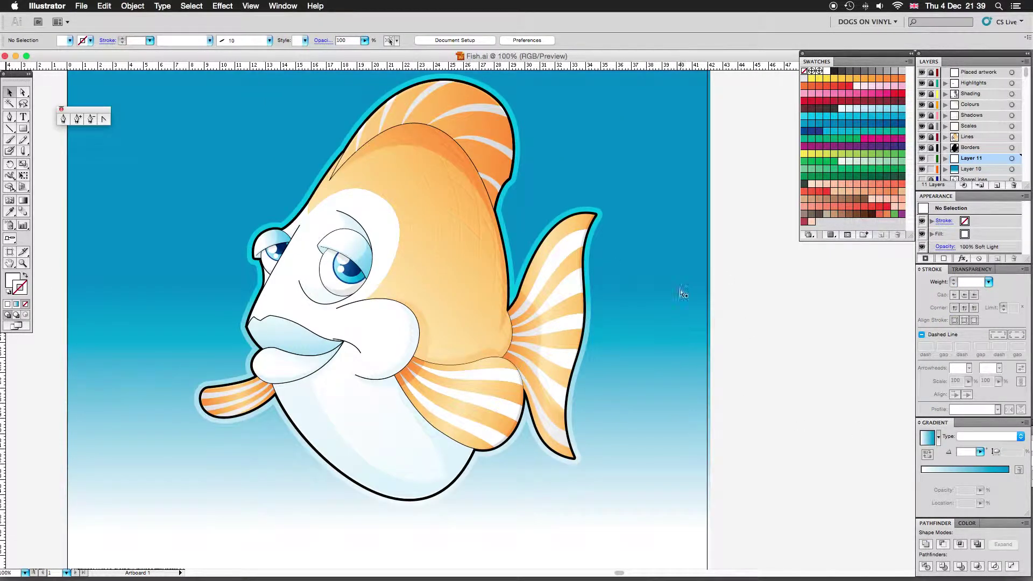
key("ctrl+minus")
key("ctrl+minus")
key("ctrl+a")
Switch the halo to Screen blending and lower its opacity to 43%.
left_click(323, 41)
left_click(242, 51)
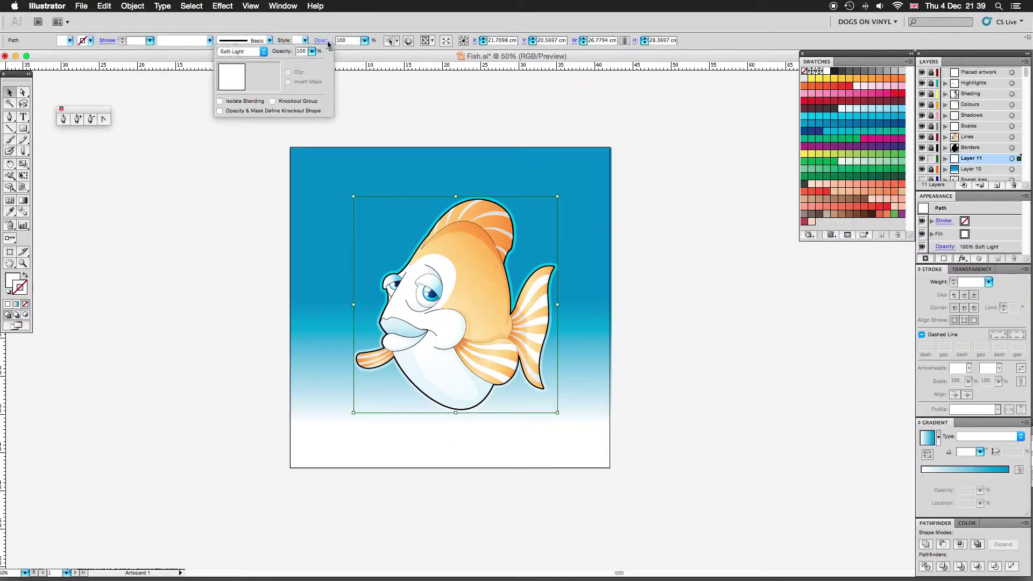
left_click(231, 34)
left_click_drag(315, 62, 285, 64)
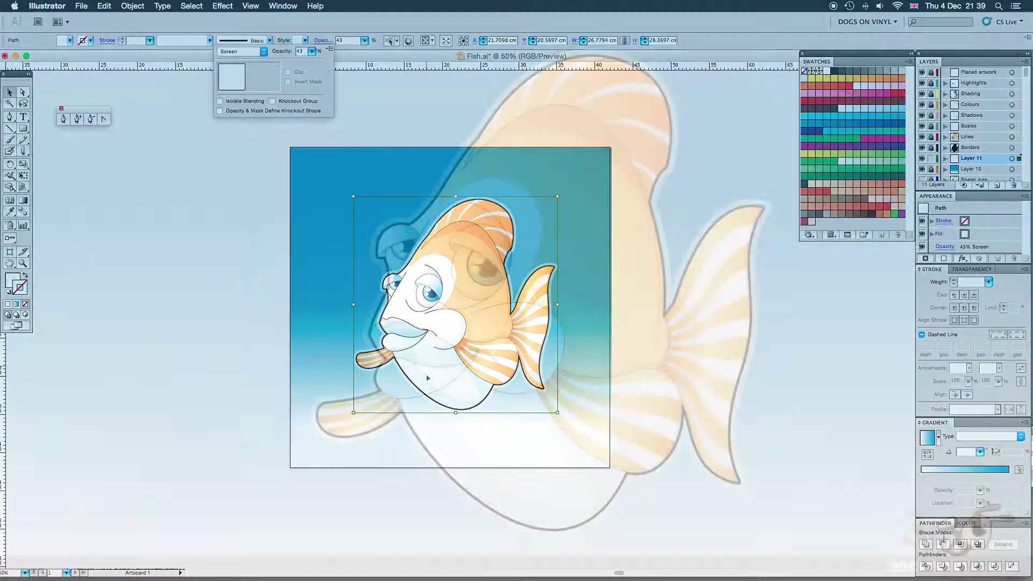